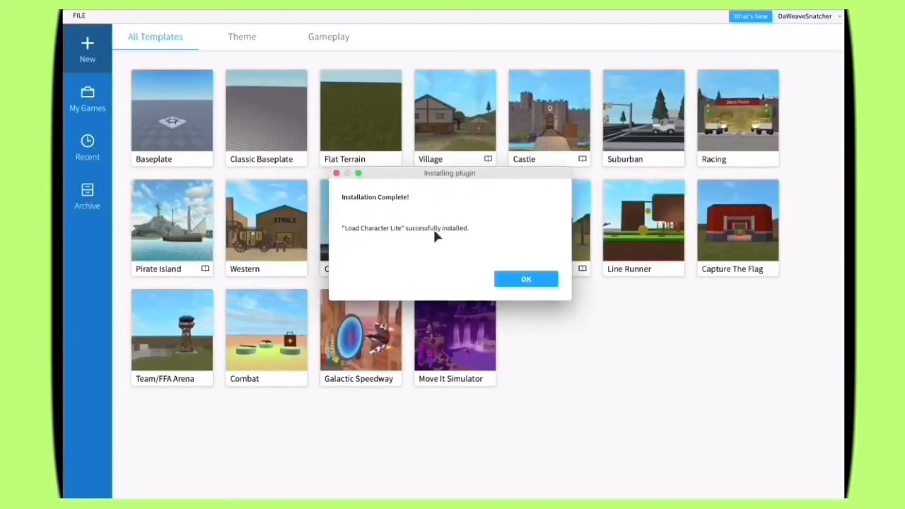
Step: Dismiss the plugin installation message, create a new place from the Classic Baseplate template, and close the Toolbox
click(525, 279)
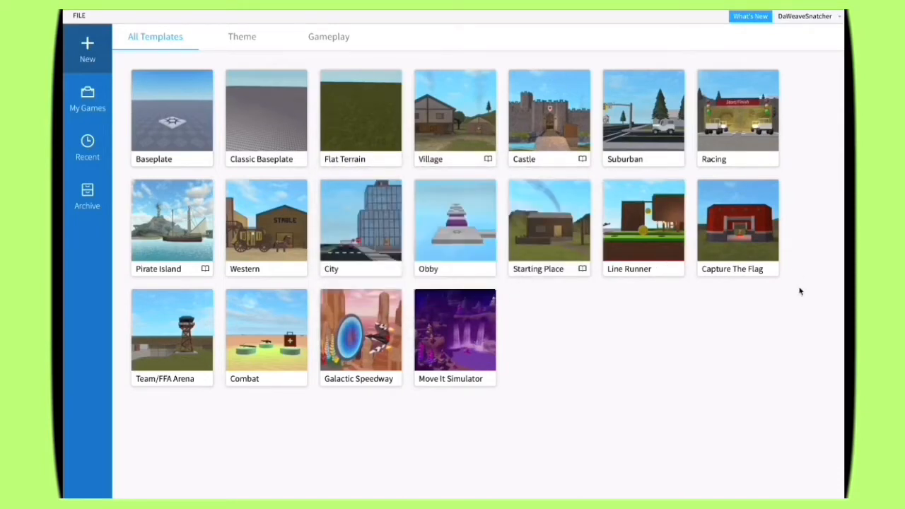
click(258, 98)
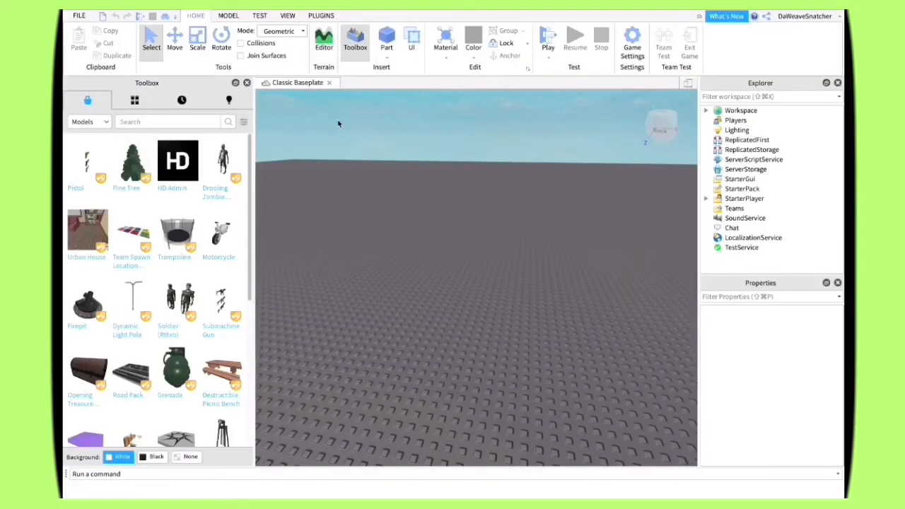
click(248, 83)
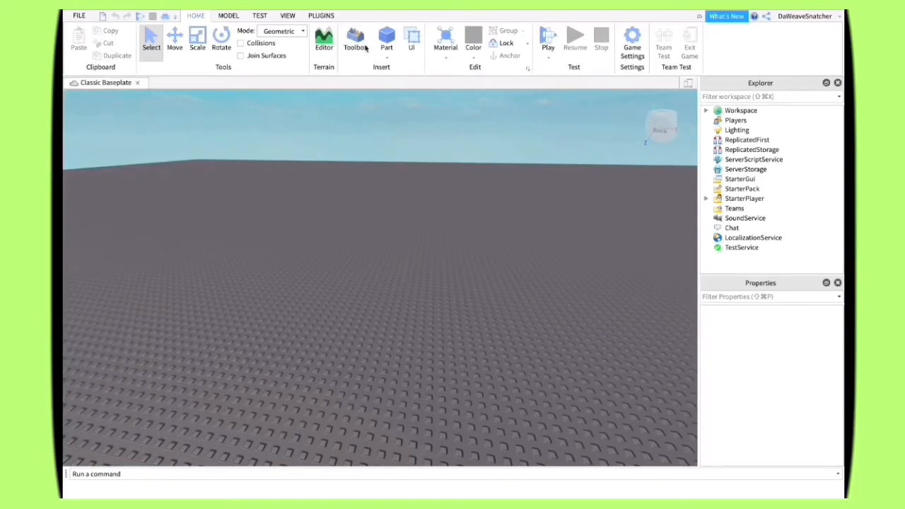
Step: Open the Load Character plugin and replace the default avatar name with the desired account's username
click(319, 15)
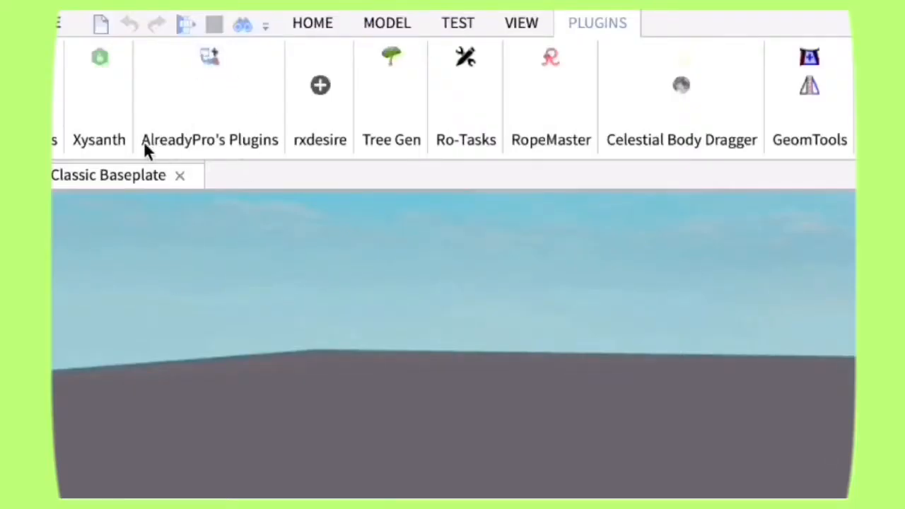
click(209, 56)
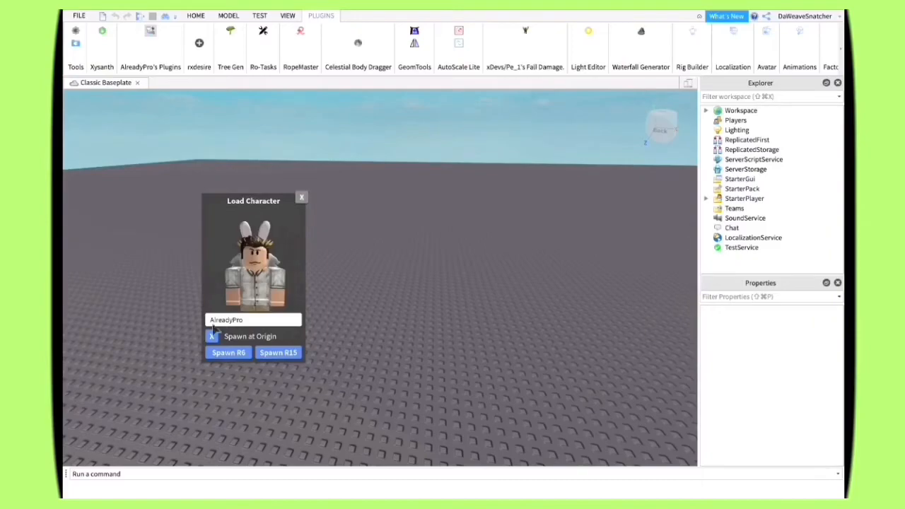
drag(244, 324, 207, 320)
key(BackSpace)
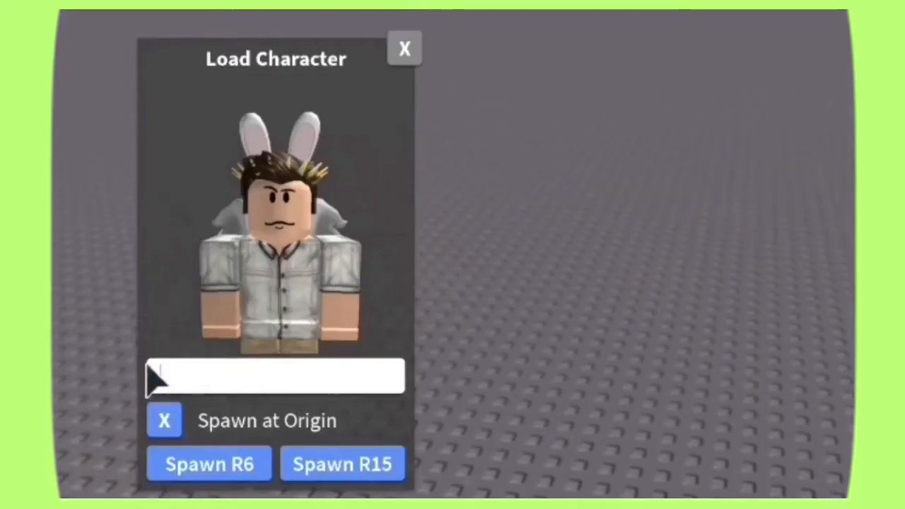
text(daweavesnatcher)
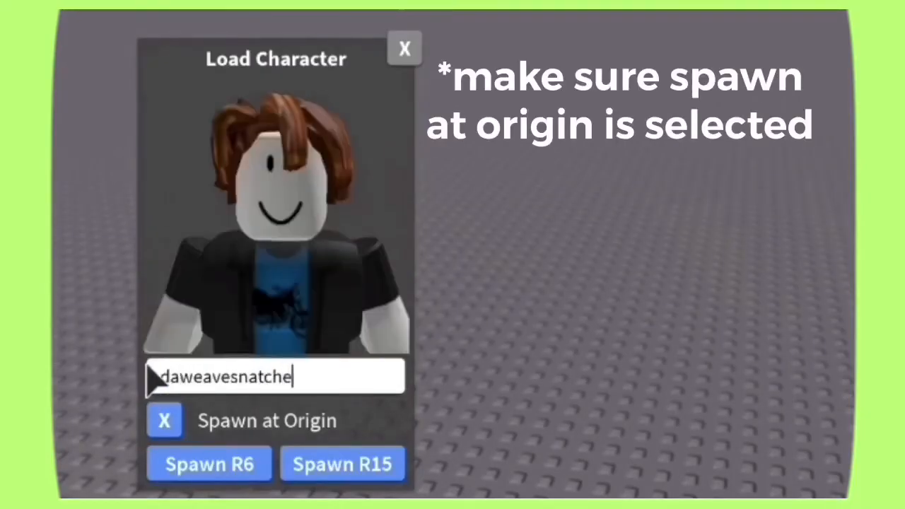
Step: Spawn the avatar as an R6 character with Spawn at Origin enabled, and close the Load Character window
click(164, 422)
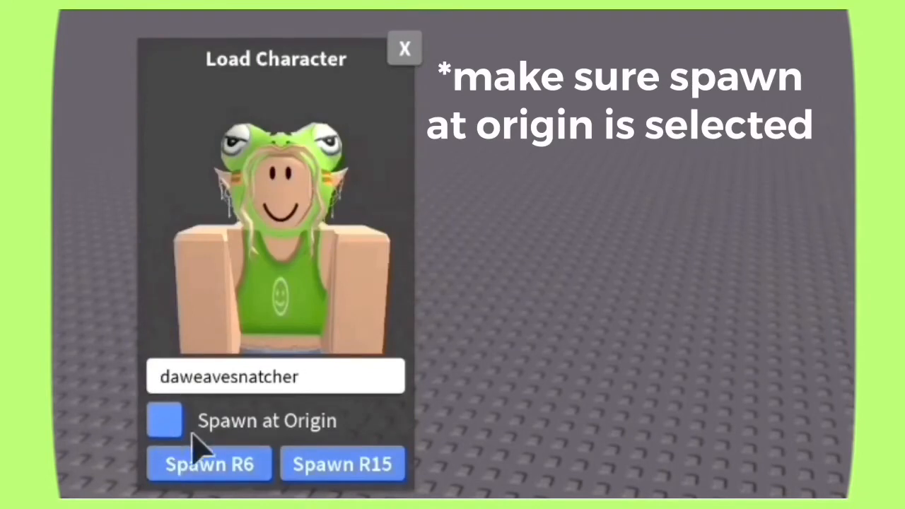
click(167, 424)
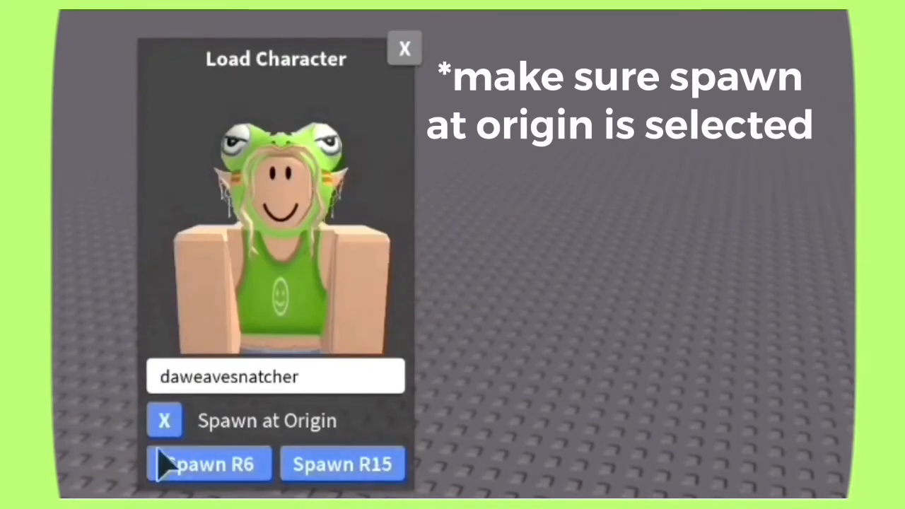
click(202, 464)
click(404, 48)
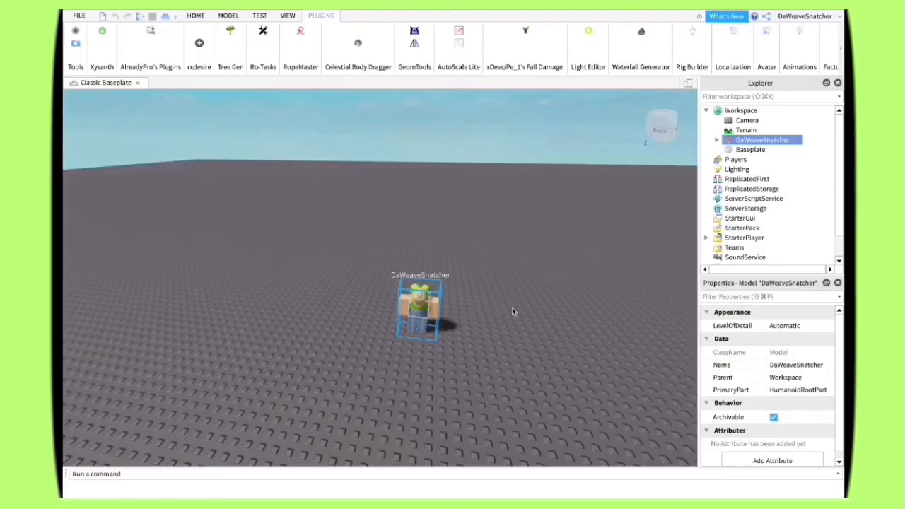
Step: Export the spawned character model to the character sheets folder in Documents under a name beginning "gfx tutori"
mouse_move(518, 333)
right_down()
mouse_move(479, 332)
mouse_move(527, 336)
mouse_move(518, 350)
mouse_move(518, 337)
right_up()
scroll(517, 333, up, 3)
scroll(518, 338, up, 5)
scroll(518, 337, down, 4)
scroll(517, 337, down, 2)
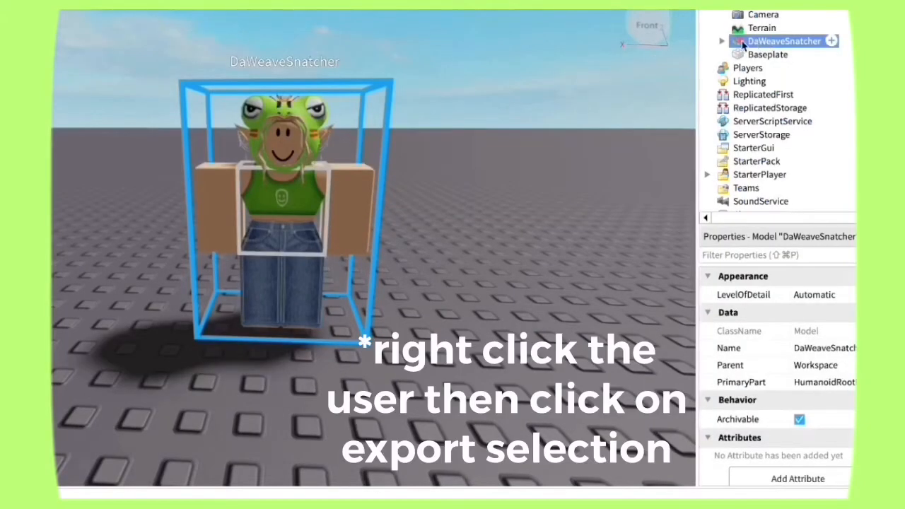
right_click(776, 43)
click(728, 478)
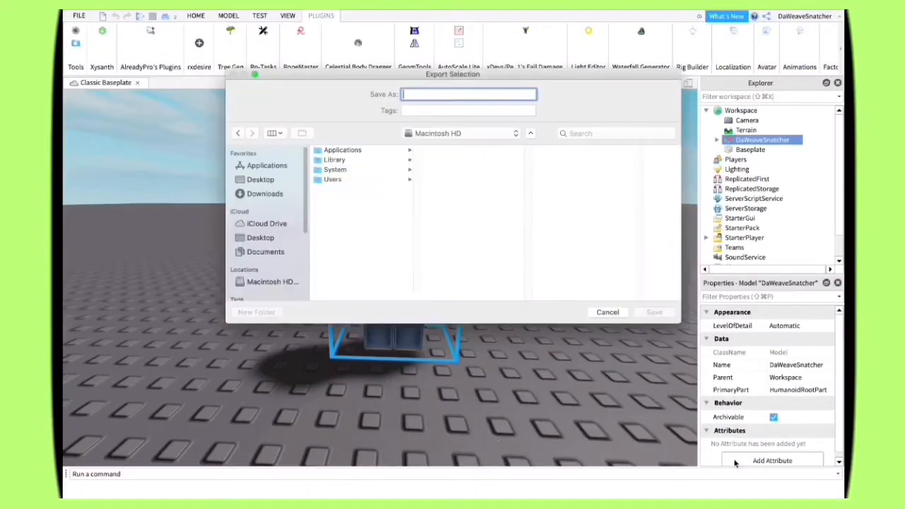
click(259, 252)
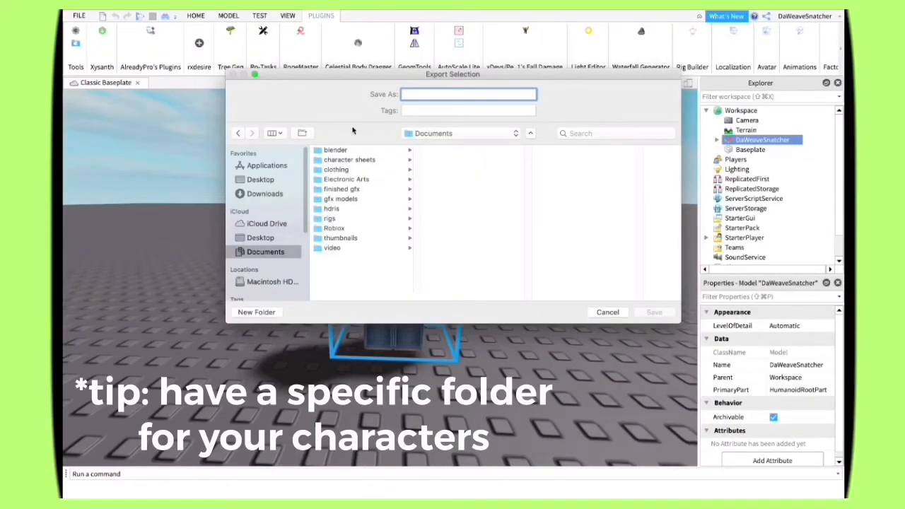
click(343, 160)
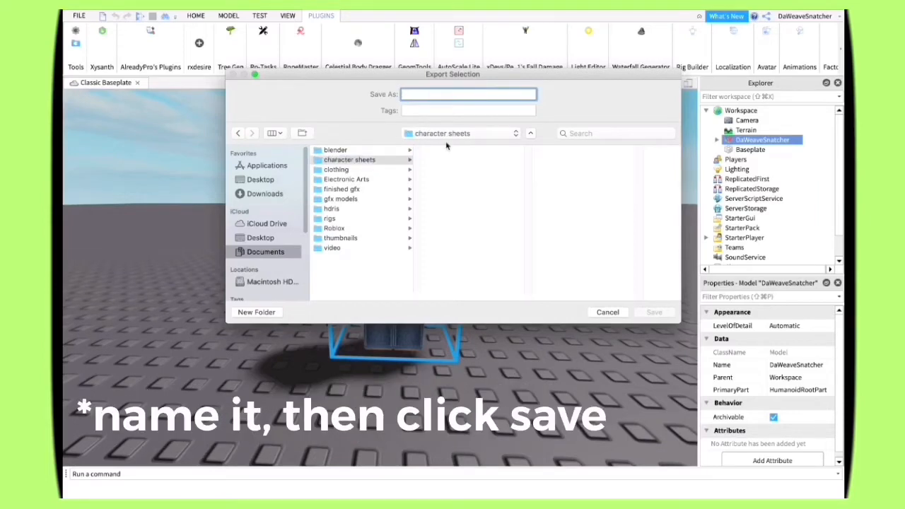
text(gfx tutorial)
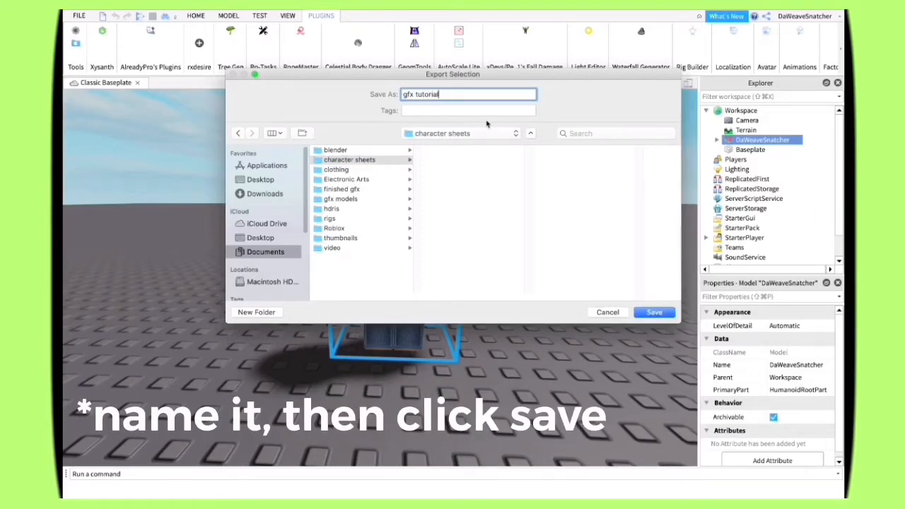
click(643, 312)
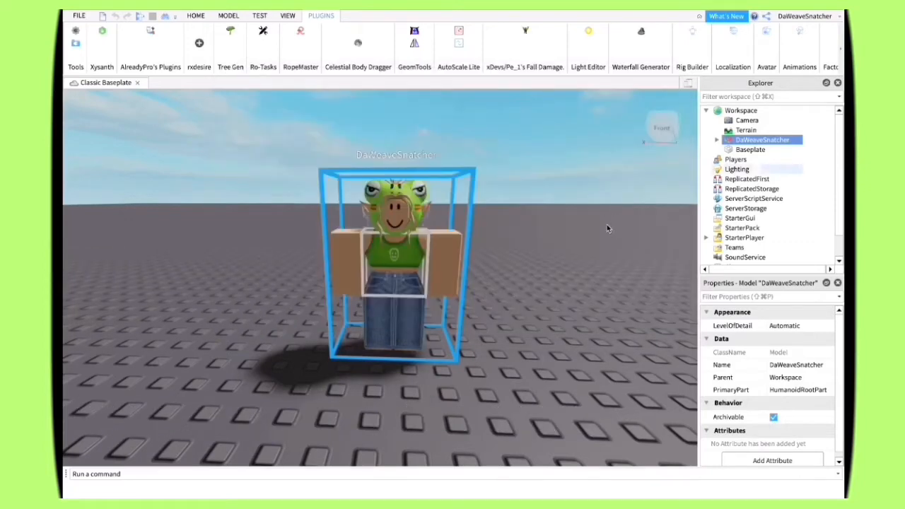
Step: Close the Classic Baseplate place without saving its changes
click(71, 27)
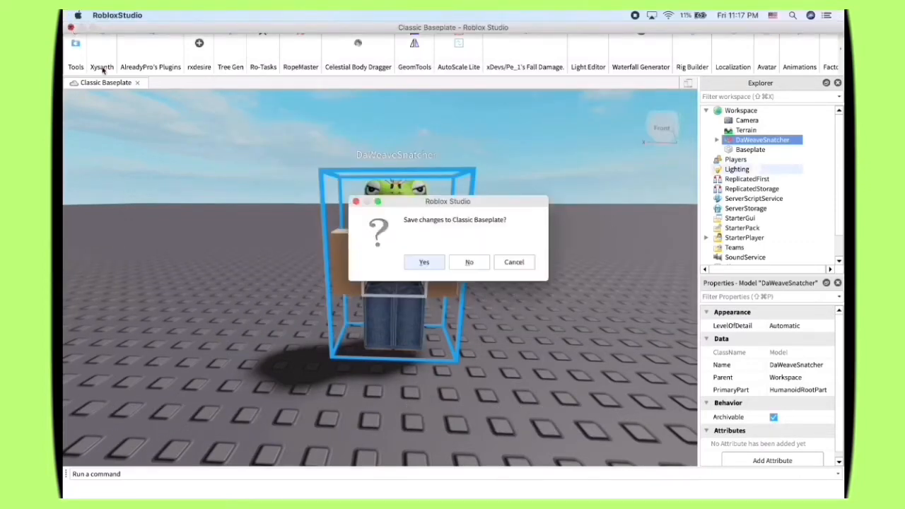
click(468, 264)
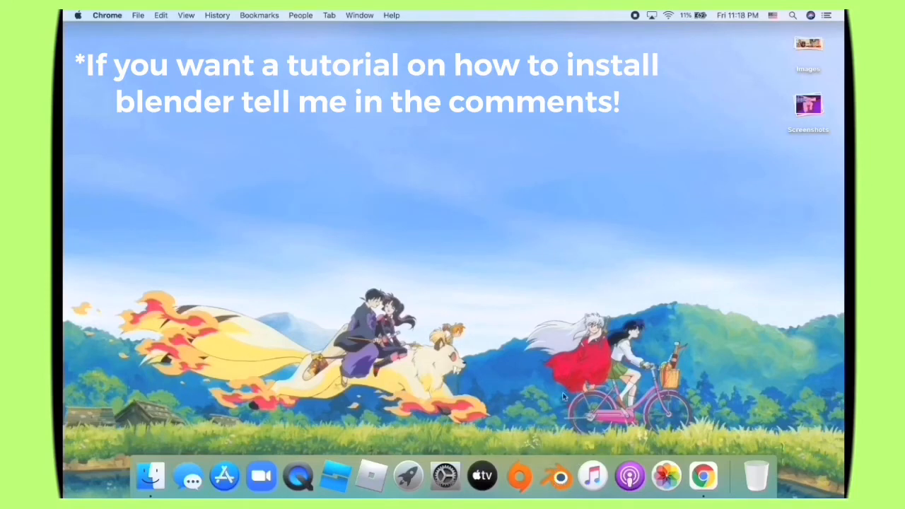
Step: Launch Blender, dismiss the splash screen, and make its window full screen
click(568, 481)
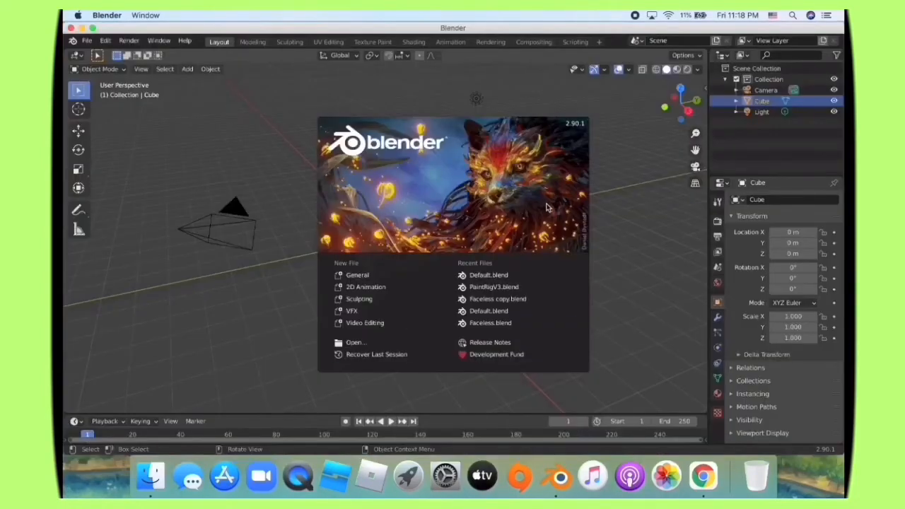
click(230, 128)
click(92, 27)
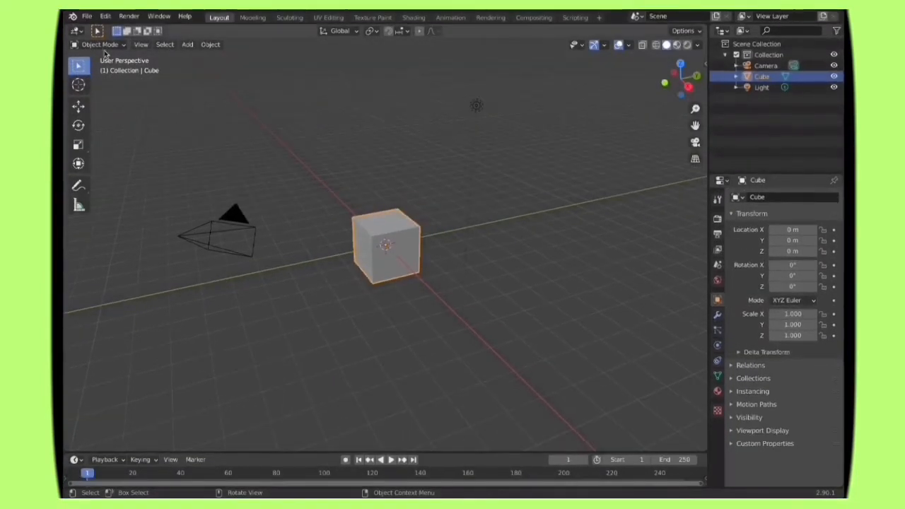
Step: Open the rig file Default.blend from the women rigs folder inside Documents/rigs
click(86, 16)
click(99, 39)
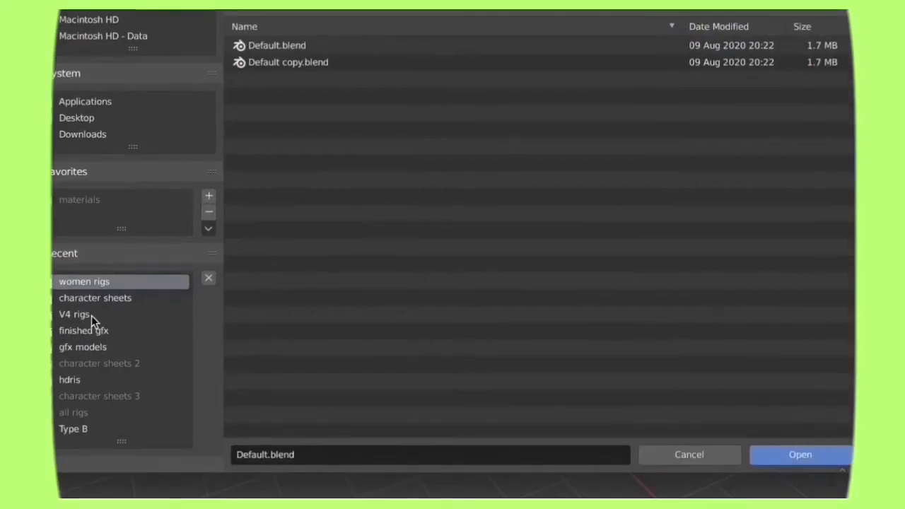
click(91, 315)
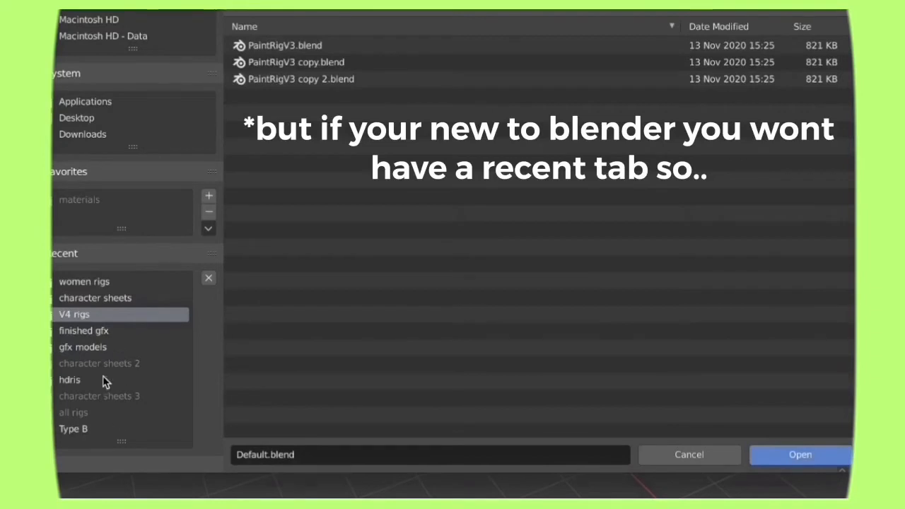
click(93, 283)
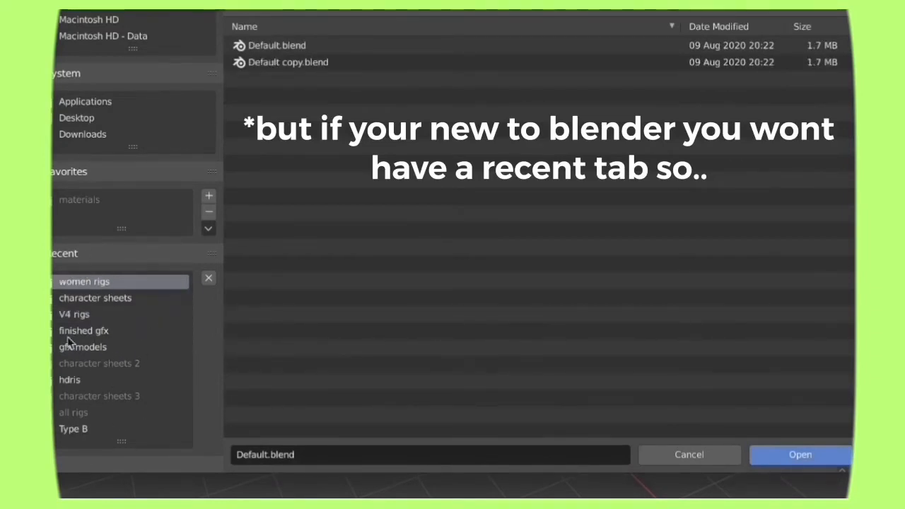
click(68, 120)
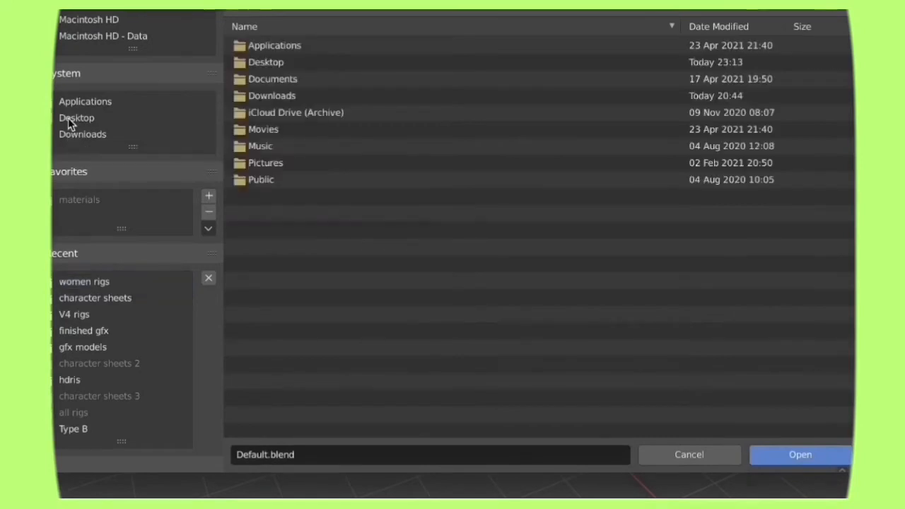
double_click(279, 81)
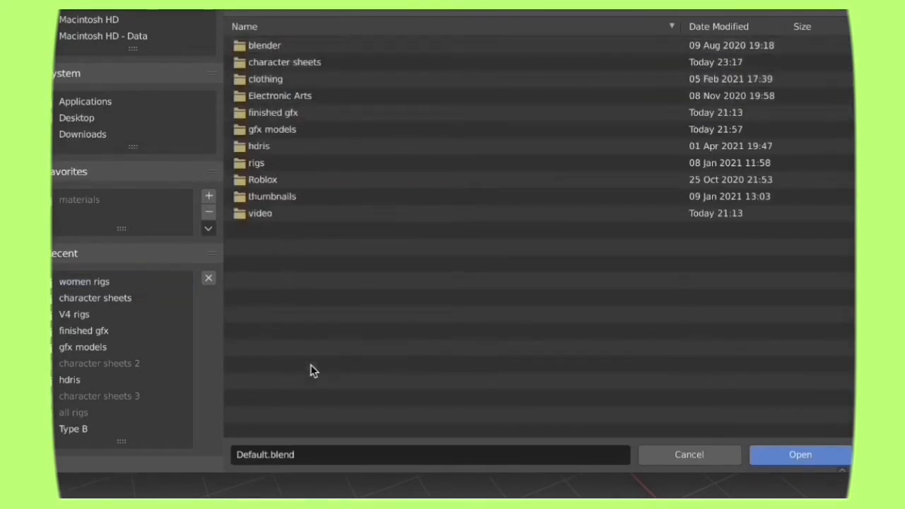
double_click(270, 162)
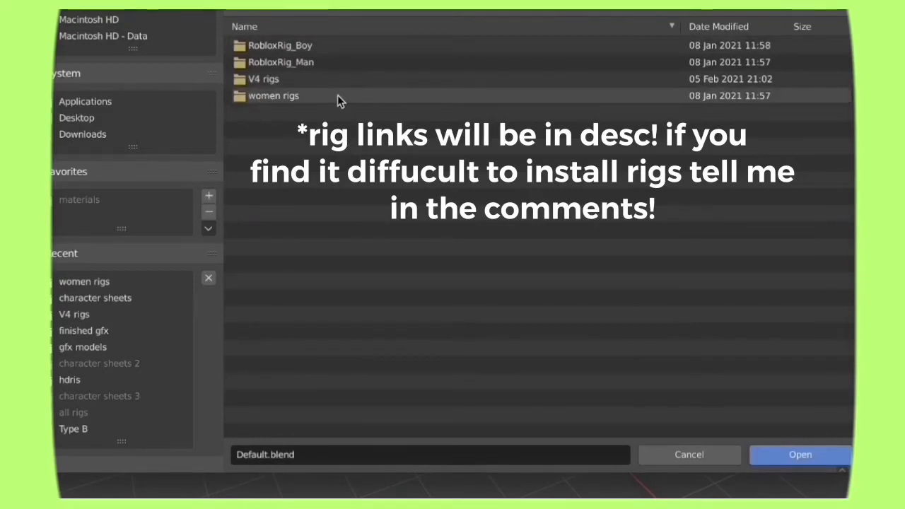
double_click(322, 104)
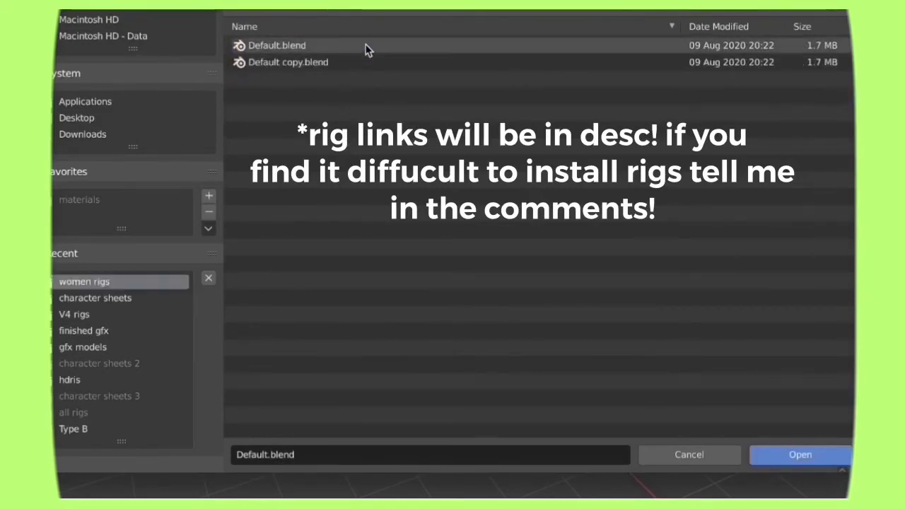
click(337, 47)
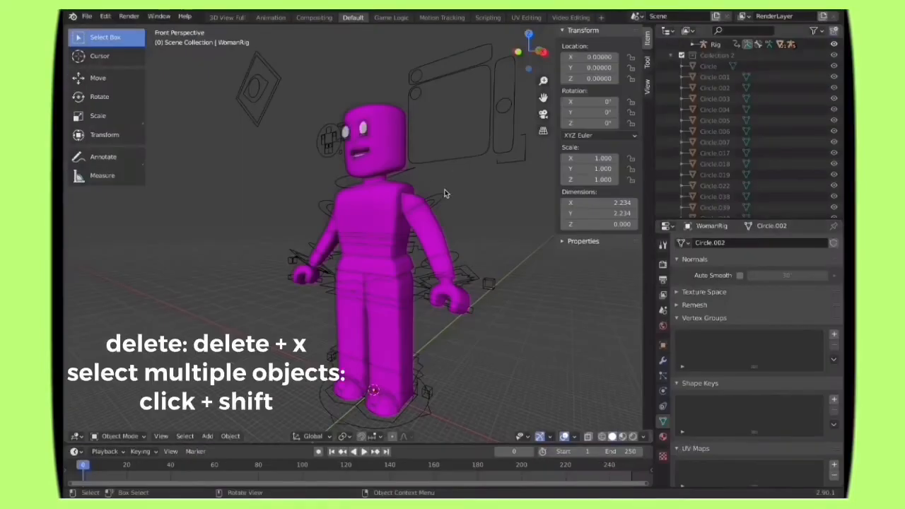
Step: Delete the woman rig's head mesh
click(387, 138)
key(x)
click(365, 132)
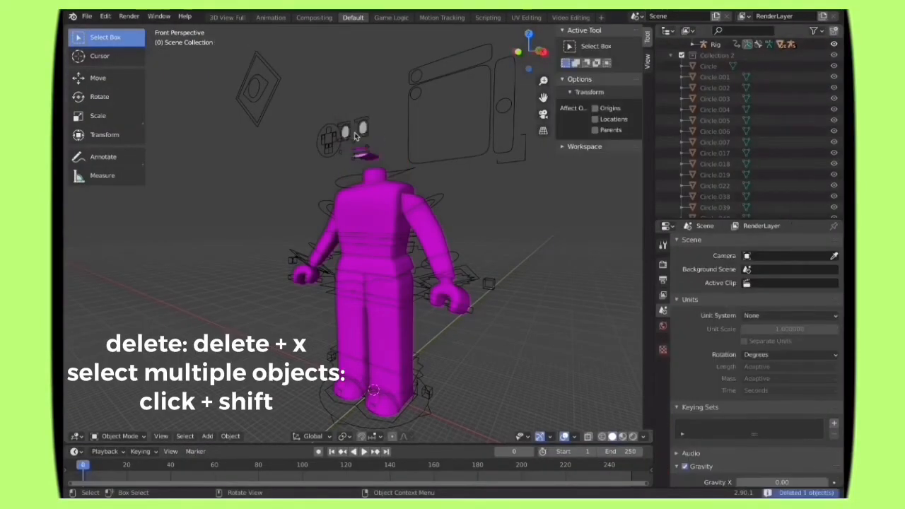
Step: Delete both eyes and all remaining mouth pieces of the woman rig
click(364, 131)
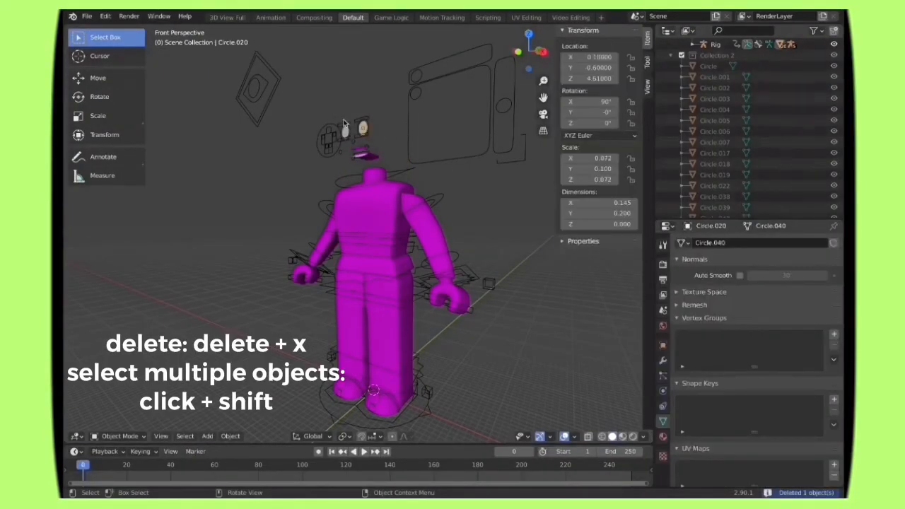
shift+click(375, 159)
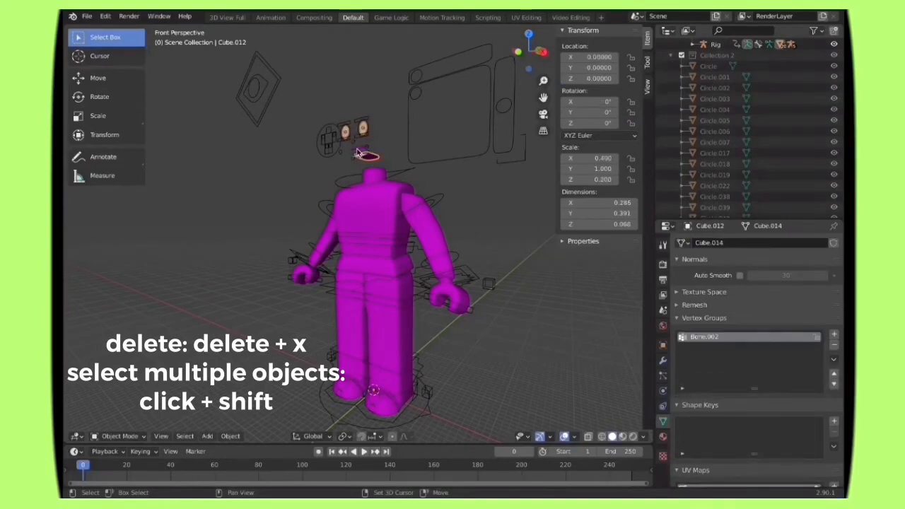
shift+click(360, 152)
key(x)
click(359, 154)
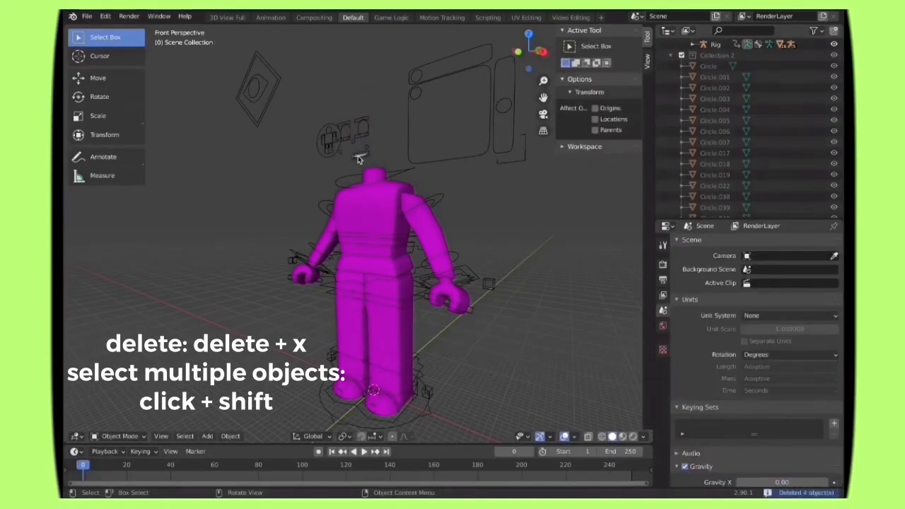
click(358, 156)
key(x)
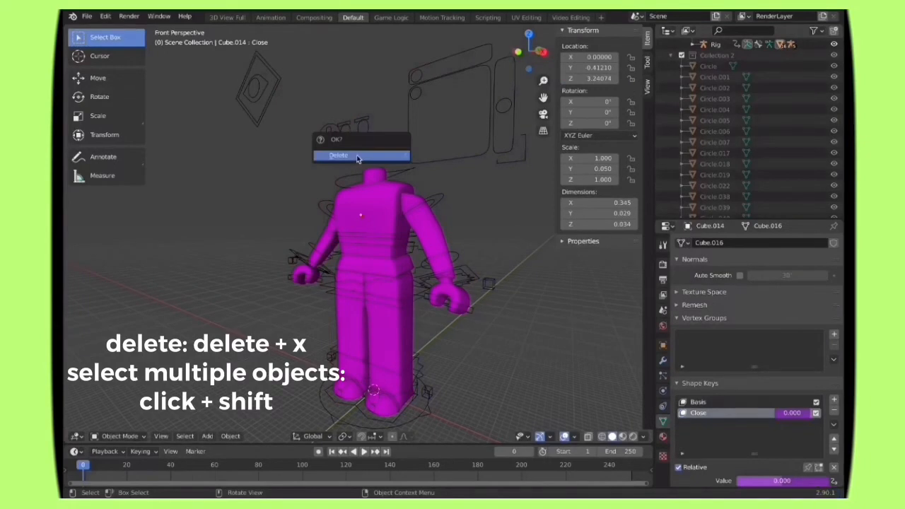
click(359, 155)
Step: Select one of the rig's leg meshes and turn the Outliner area into a Shader Editor
click(666, 31)
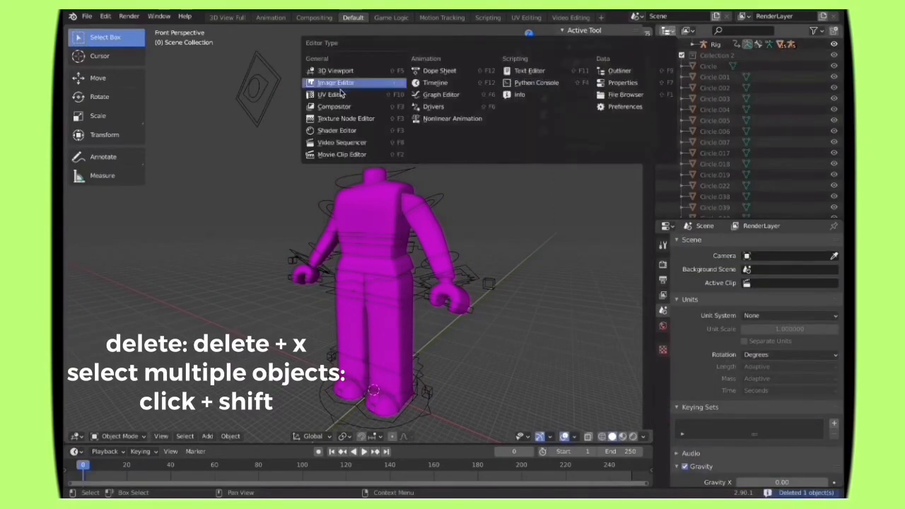
click(353, 213)
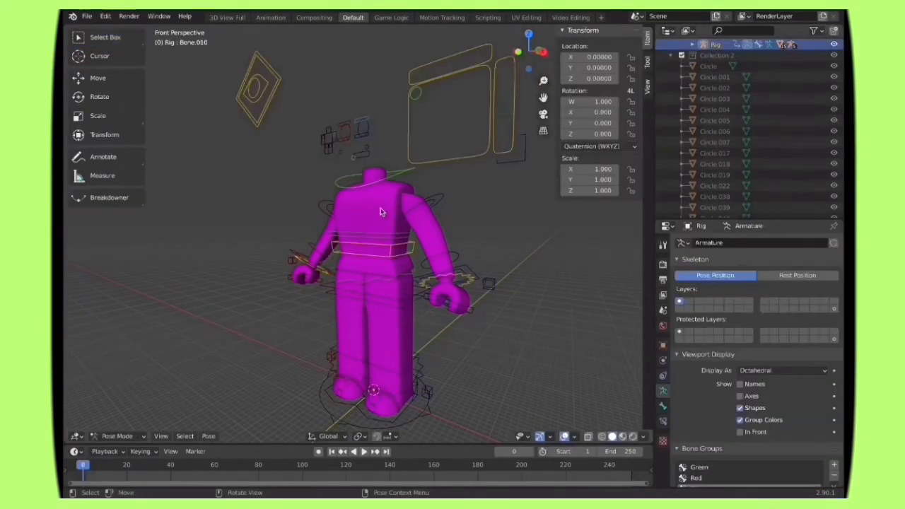
click(365, 201)
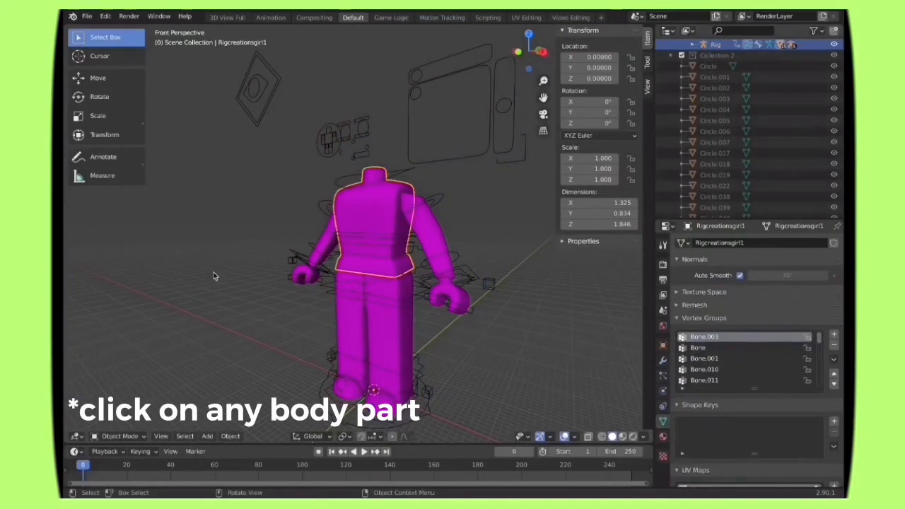
click(422, 225)
click(361, 214)
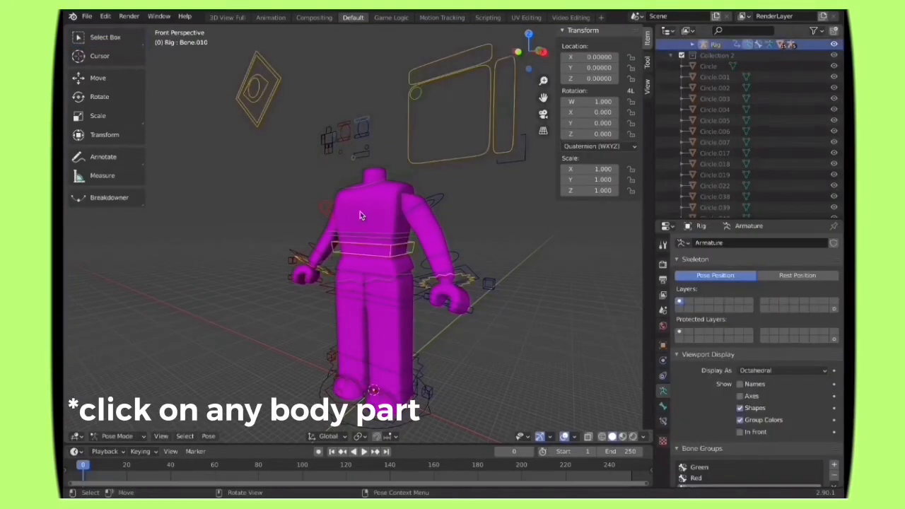
click(352, 324)
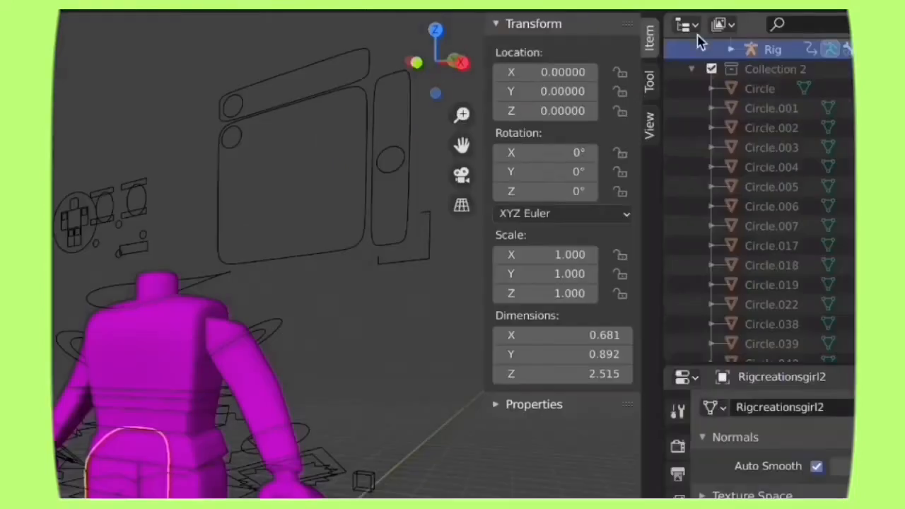
click(666, 31)
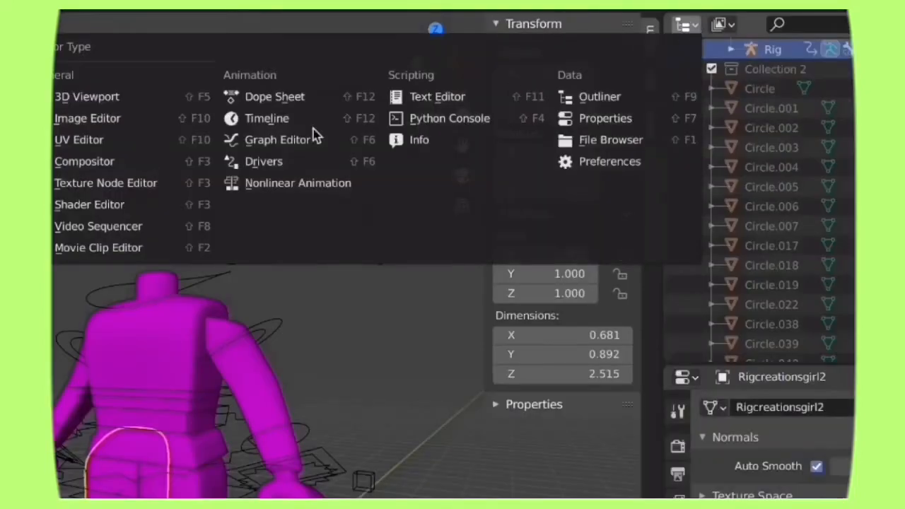
click(346, 138)
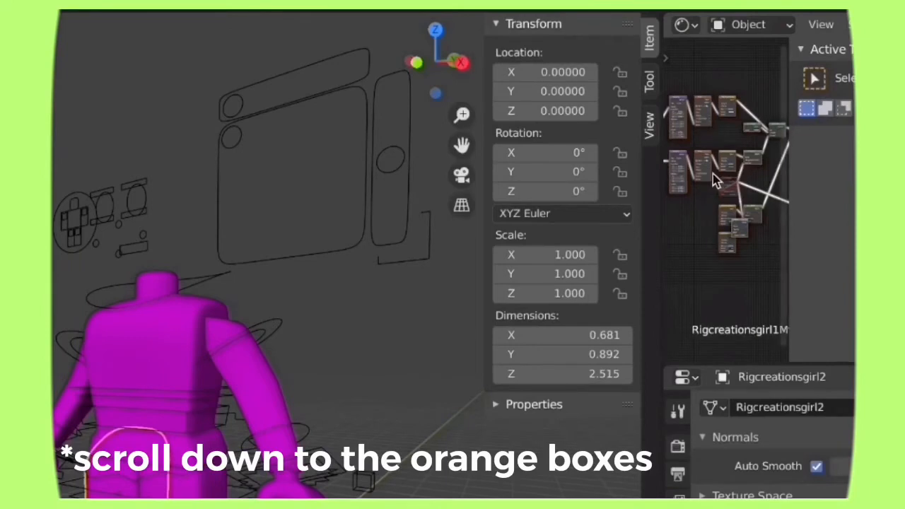
Step: Find the orange image texture node of the rig's body material and open its image file selection
scroll(713, 174, up, 5)
drag(728, 361, 709, 361)
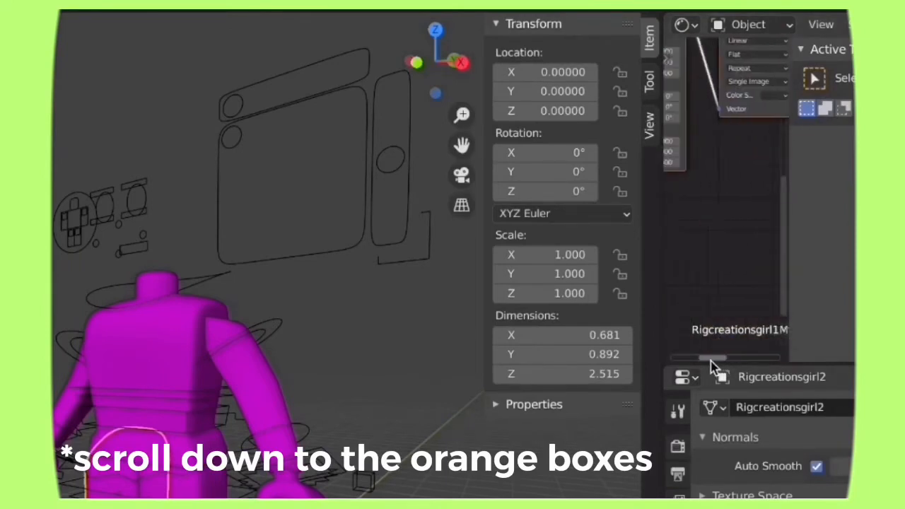
scroll(760, 185, down, 1)
drag(787, 203, 784, 117)
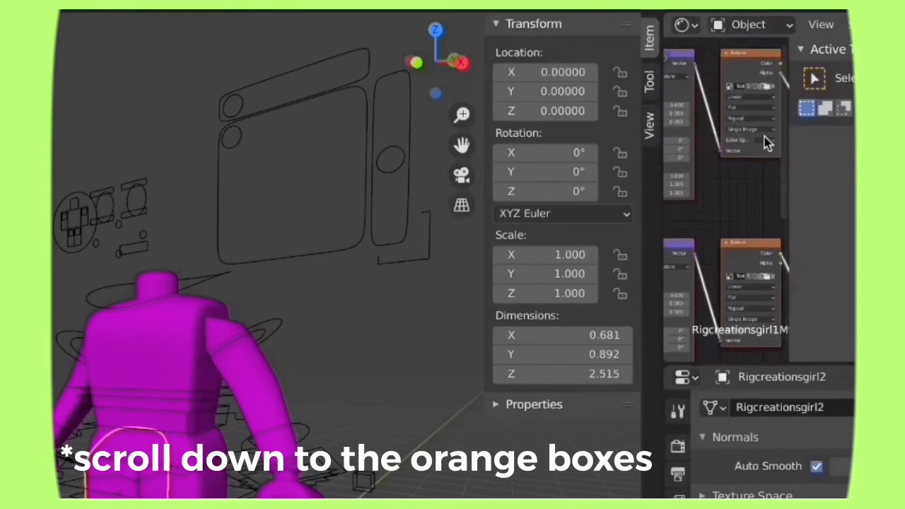
drag(784, 195, 765, 258)
scroll(762, 259, up, 5)
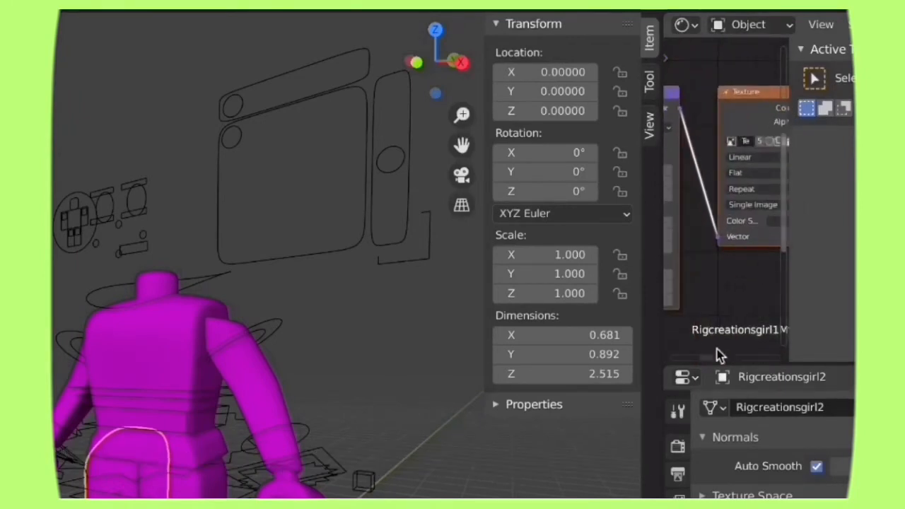
drag(717, 358, 713, 361)
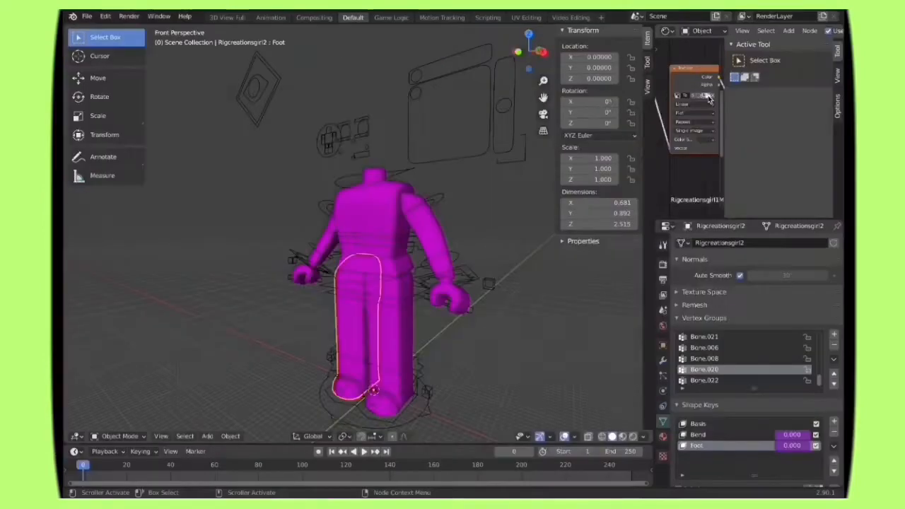
click(759, 143)
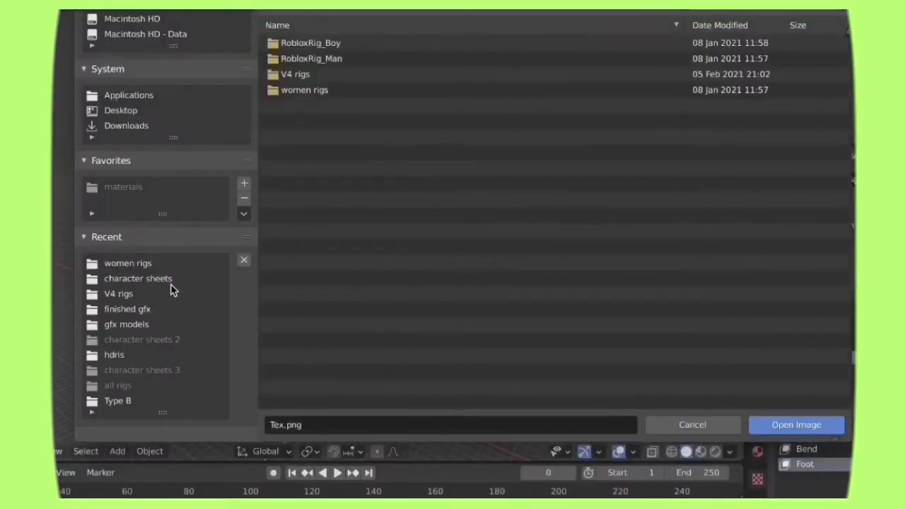
Step: Load Daweavesnatcher1Tex.png from the character sheets folder as the rig's body texture
click(113, 112)
click(103, 282)
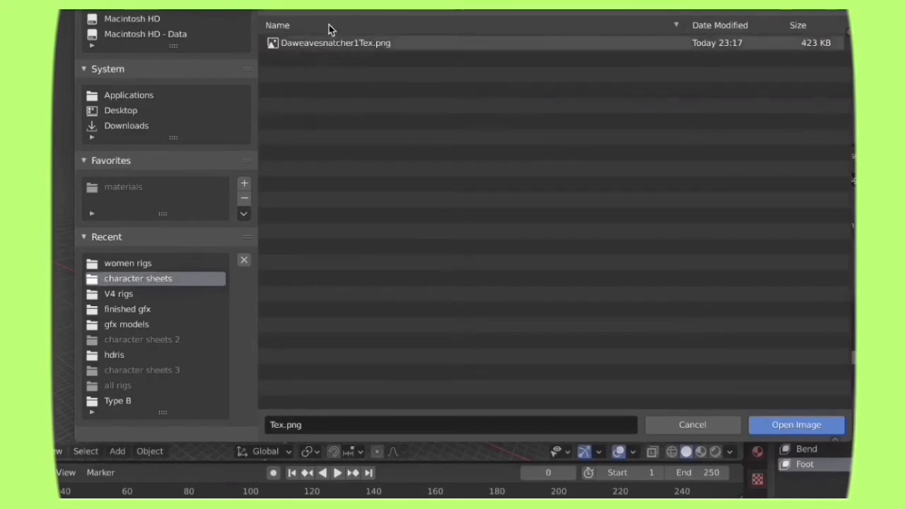
click(103, 115)
click(332, 74)
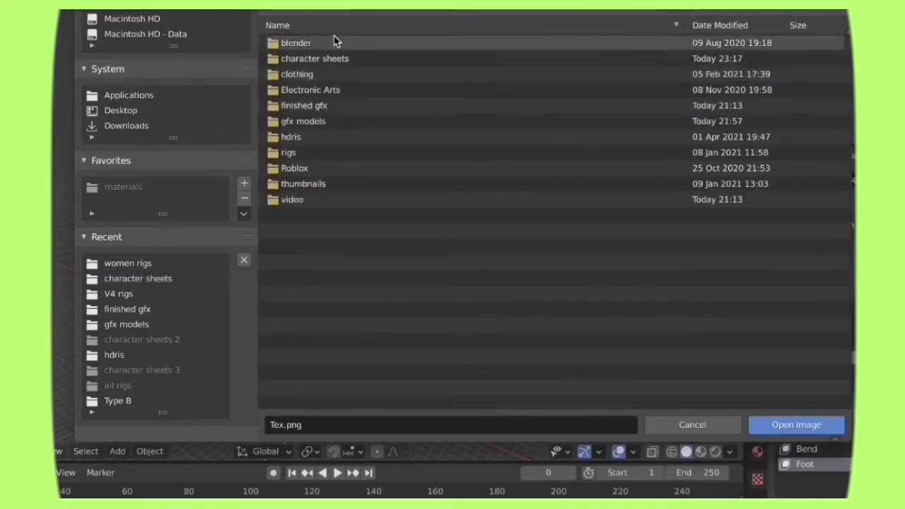
double_click(305, 59)
click(317, 44)
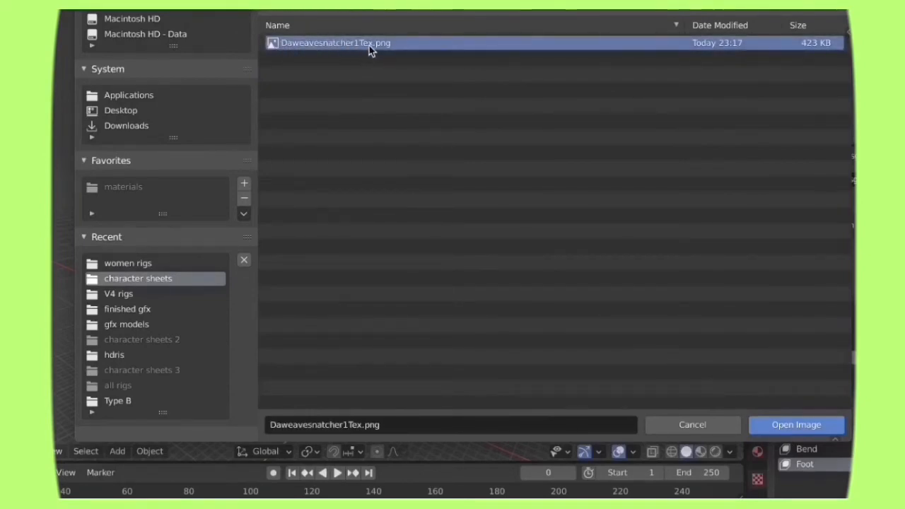
click(801, 431)
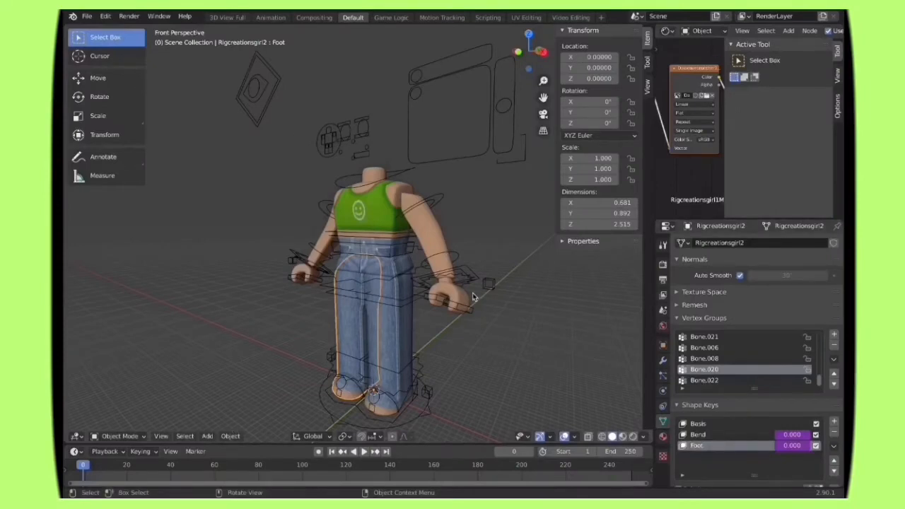
Step: Use Walk Navigation to move around the textured rig and examine it from the front, sides and back
scroll(473, 296, down, 6)
scroll(473, 296, up, 4)
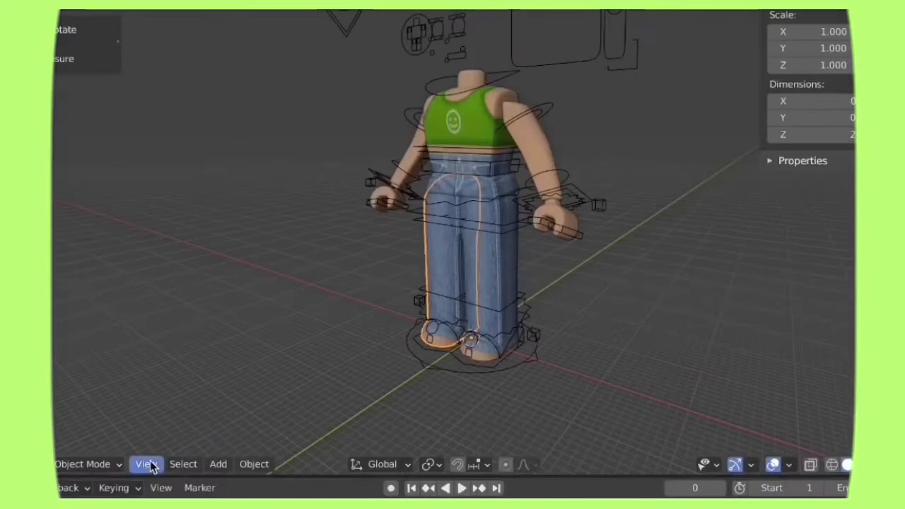
click(161, 436)
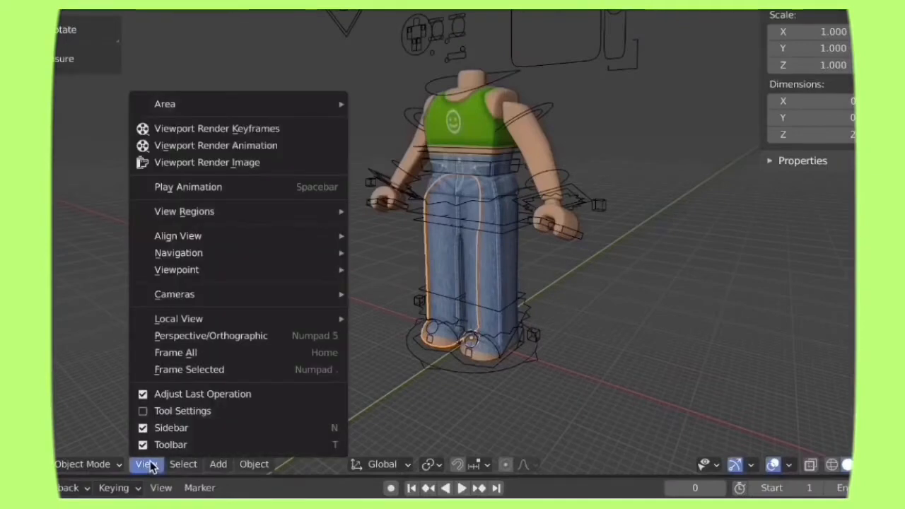
mouse_move(179, 303)
click(356, 256)
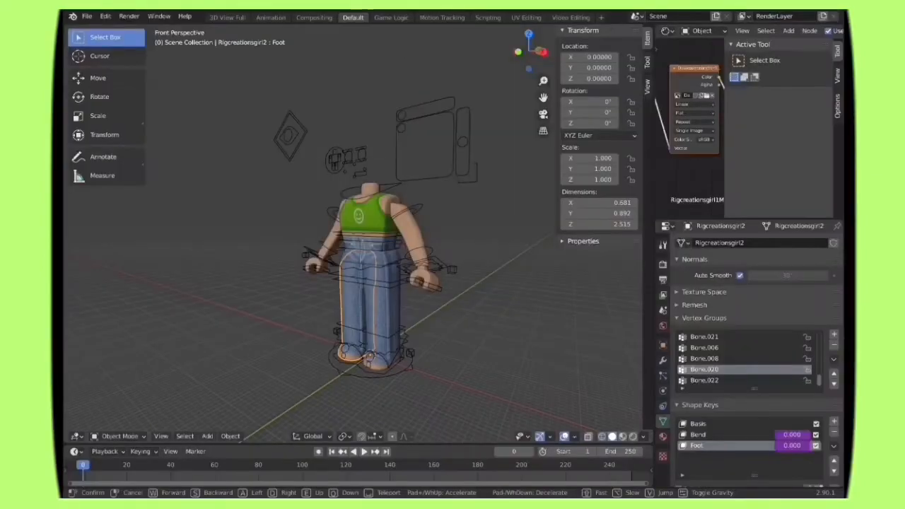
key(w)
key(a)
key(s)
key(e)
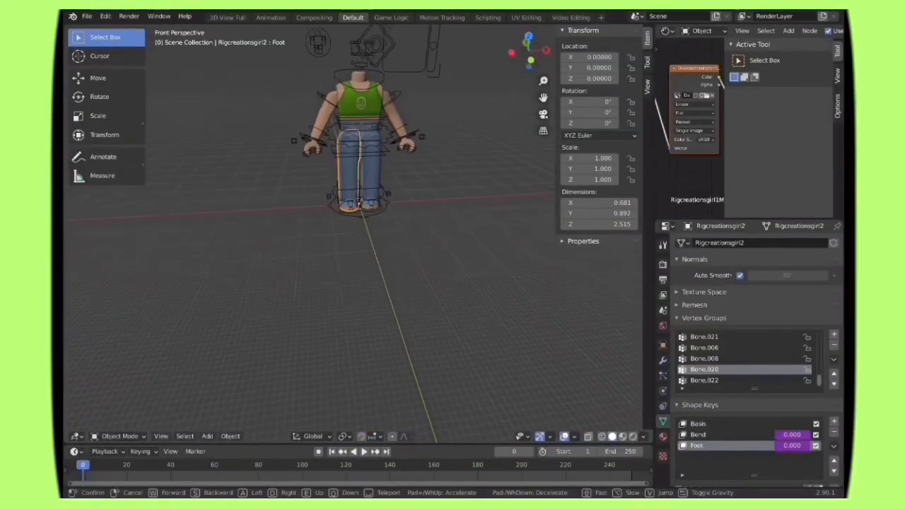
key(w)
key(s)
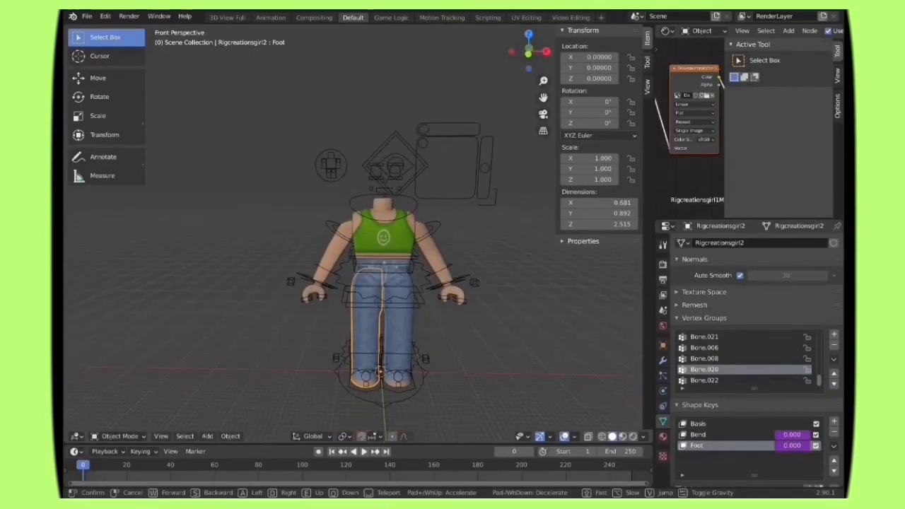
key(s)
key(a)
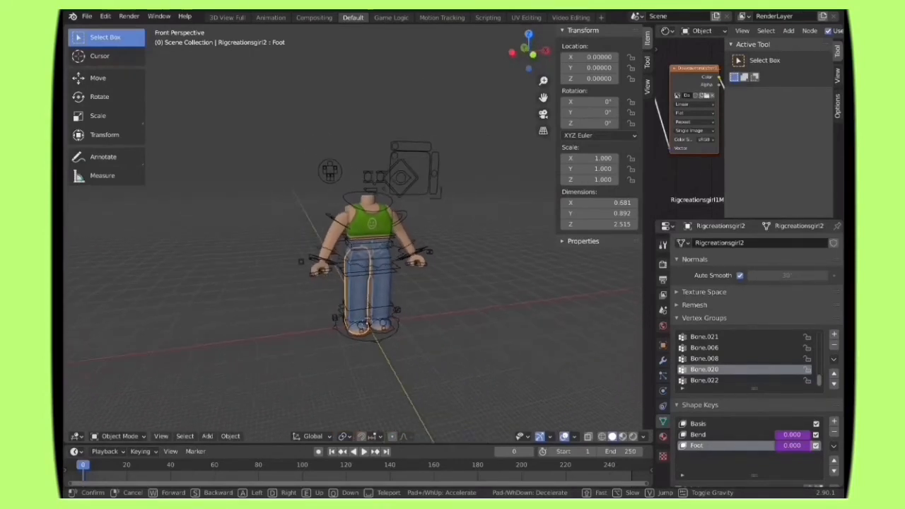
key(d)
key(a)
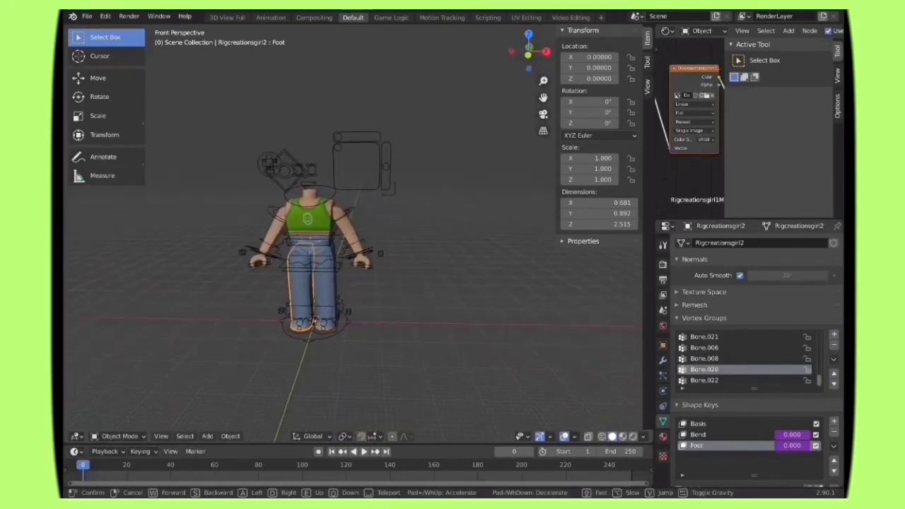
key(a)
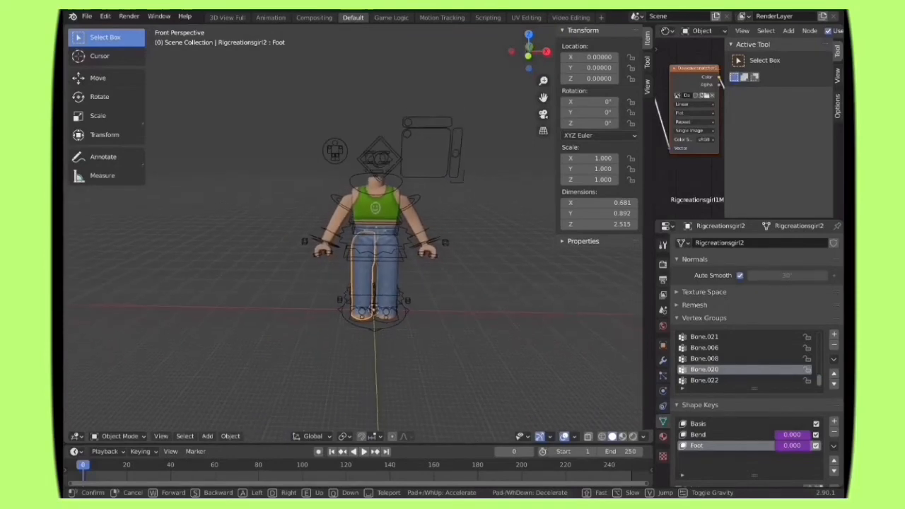
key(w)
key(a)
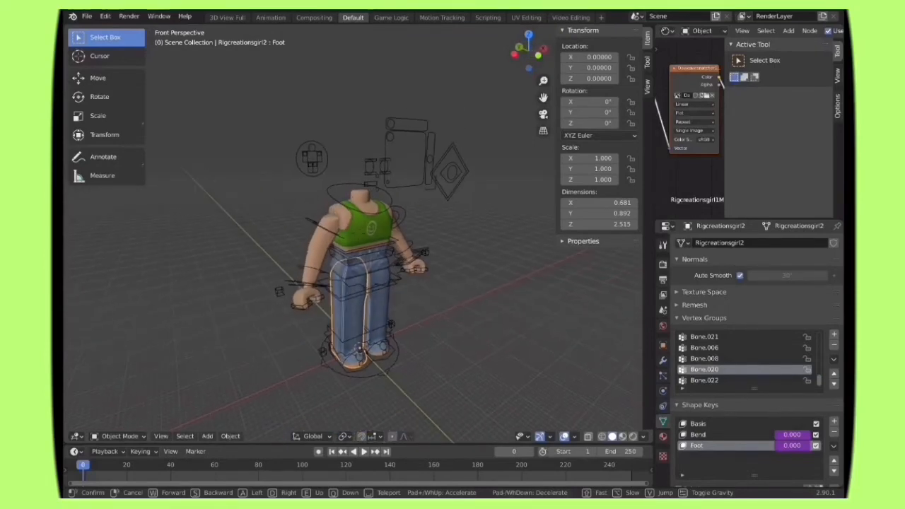
key(w)
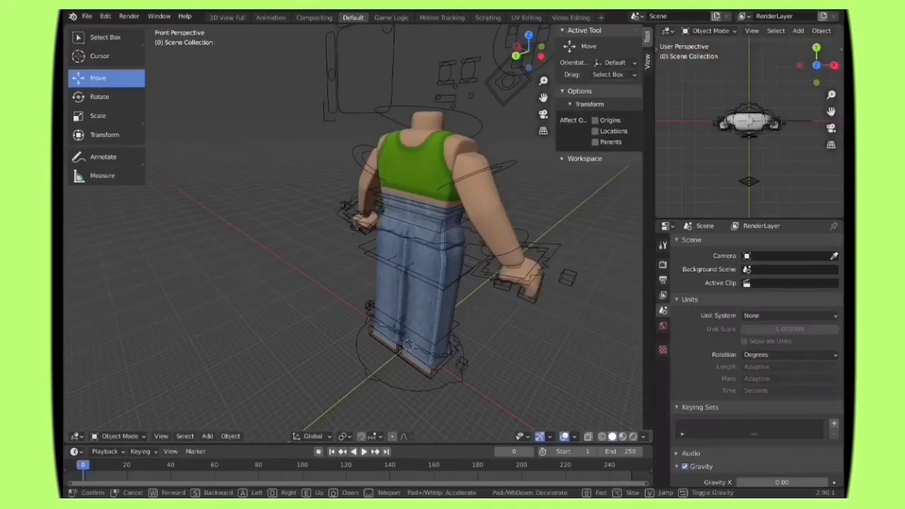
key(s)
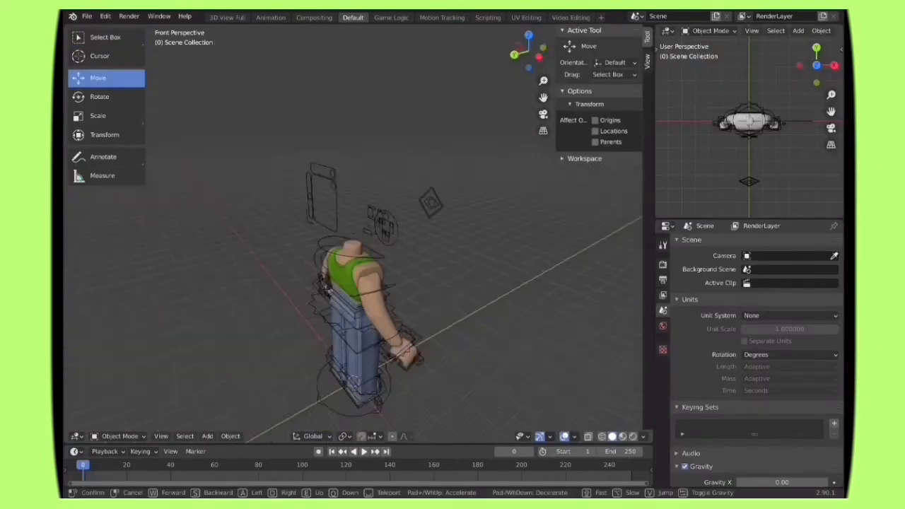
key(s)
key(Return)
Step: Set the area above the Properties editor to the 3D Viewport
click(668, 33)
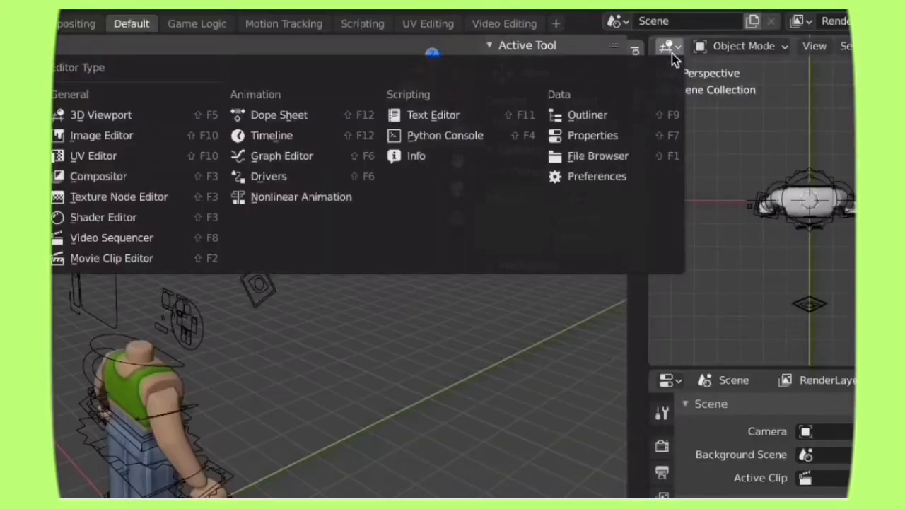
click(160, 119)
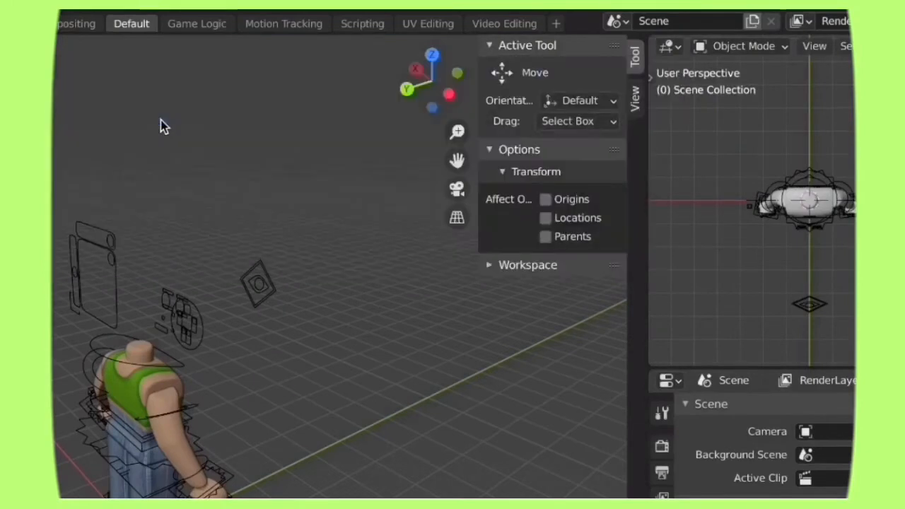
click(667, 47)
Step: Import gfx tutorial.obj with Split by Group enabled, and move the imported avatar about -3.57 along Y, clear of the rig
click(86, 15)
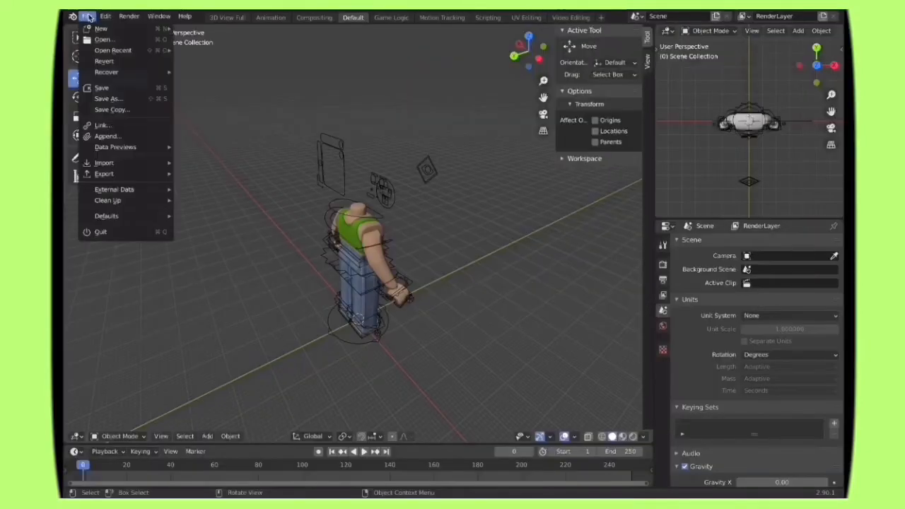
mouse_move(120, 166)
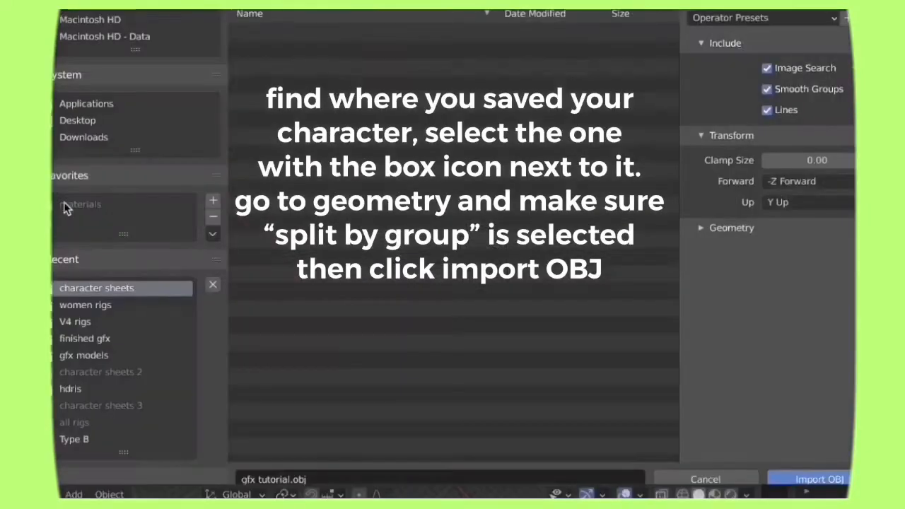
click(272, 62)
click(711, 242)
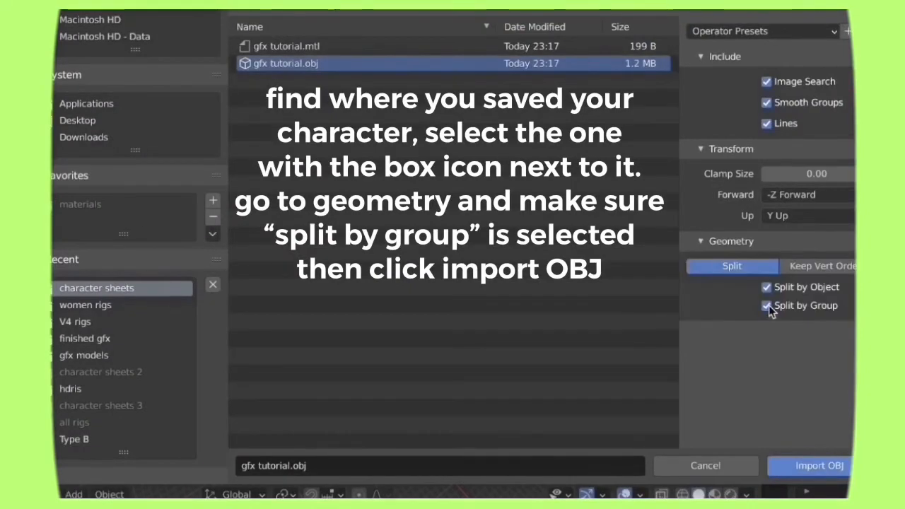
click(806, 465)
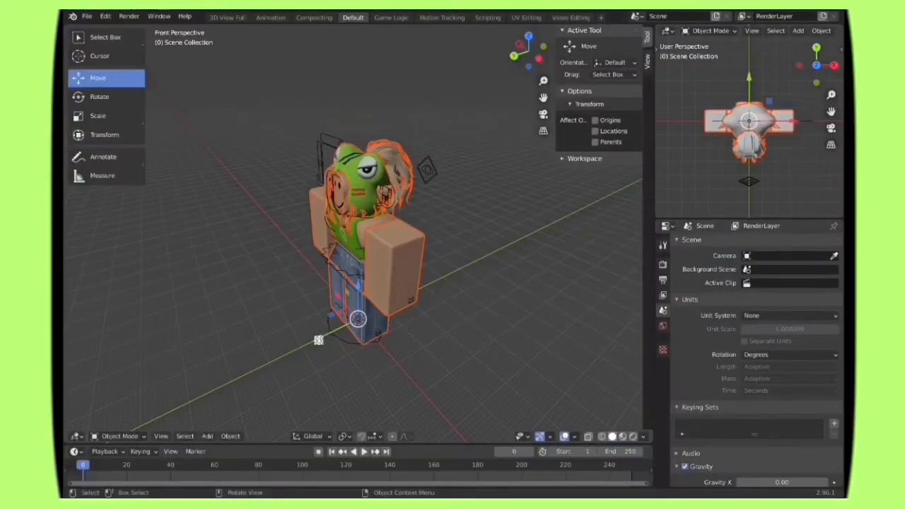
key(g)
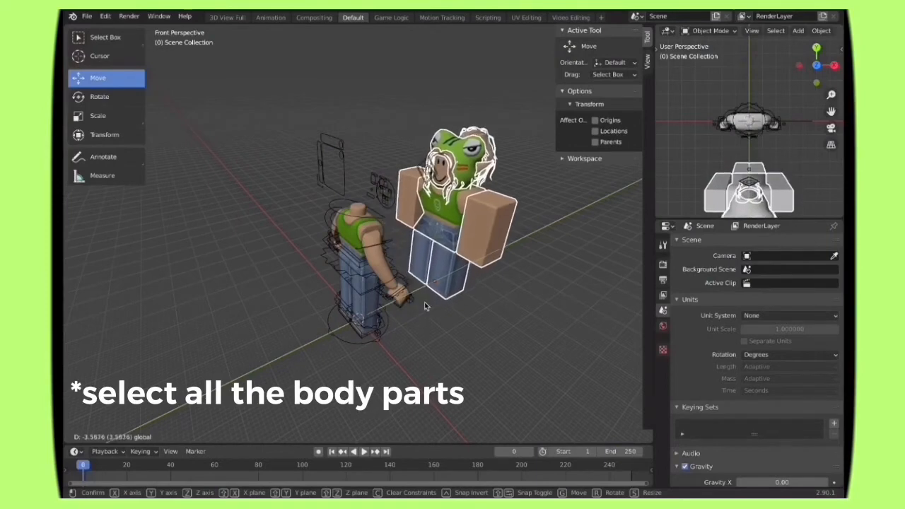
click(424, 306)
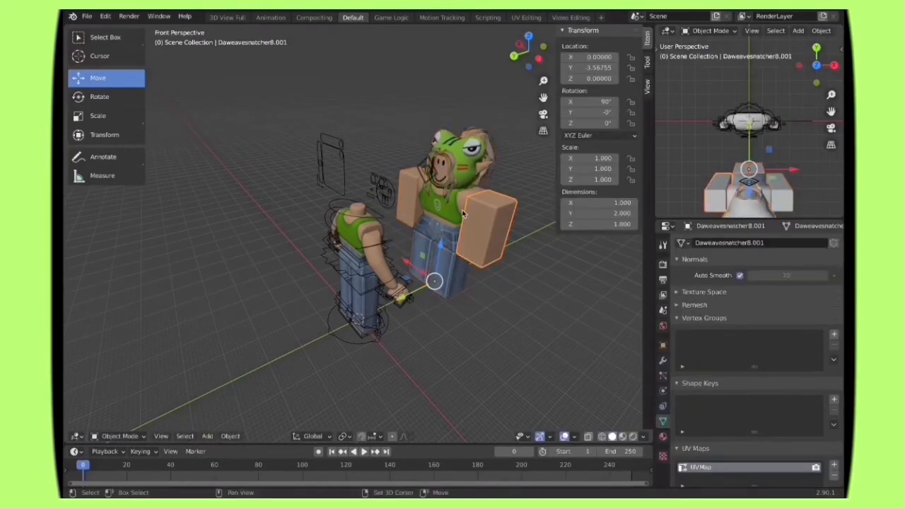
Step: Delete the imported avatar's torso, arms and legs, and move its head and accessories along Y to about -0.06, onto the rig's neck
key(x)
click(414, 241)
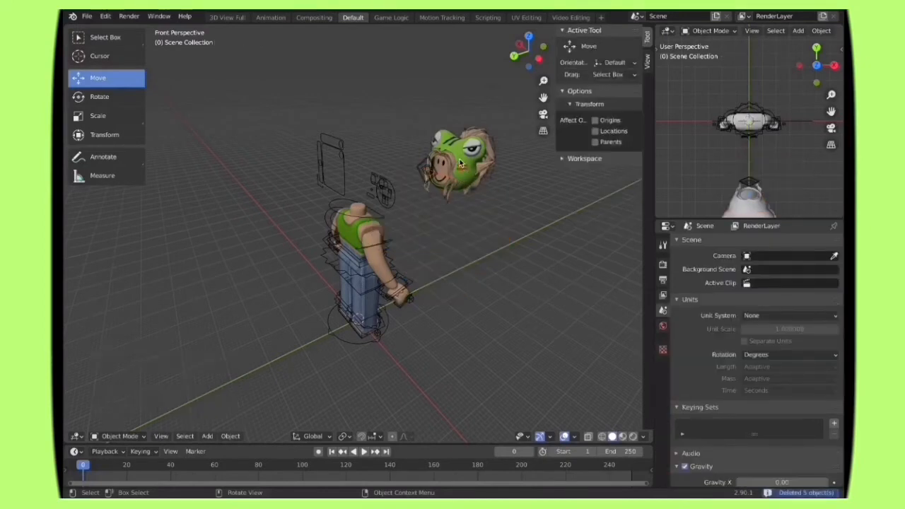
click(477, 157)
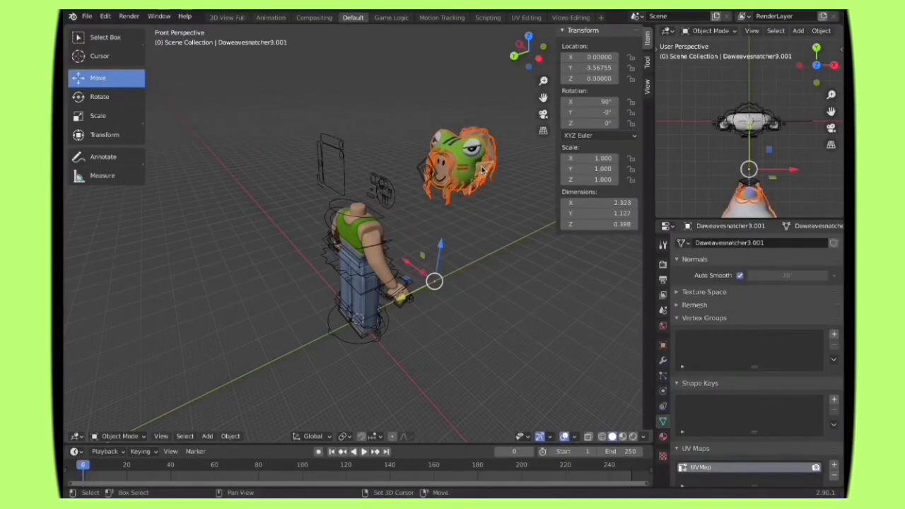
key(g)
key(y)
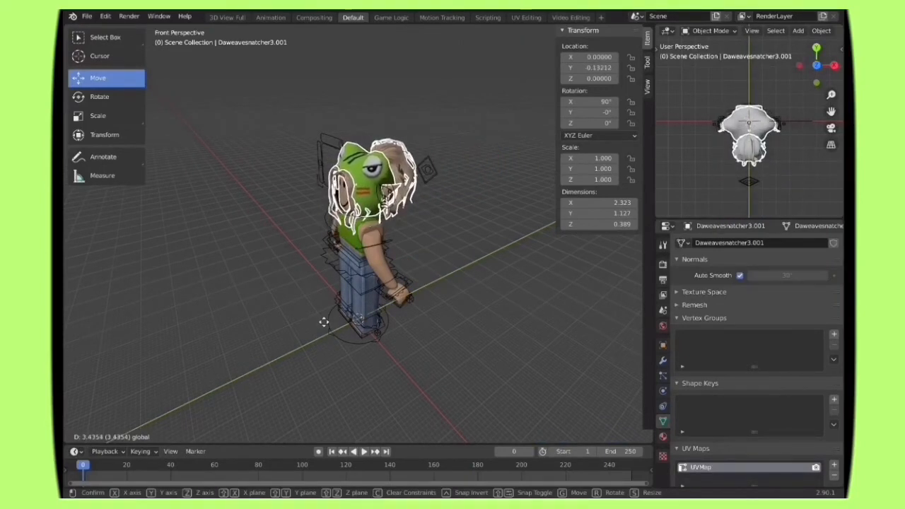
click(322, 339)
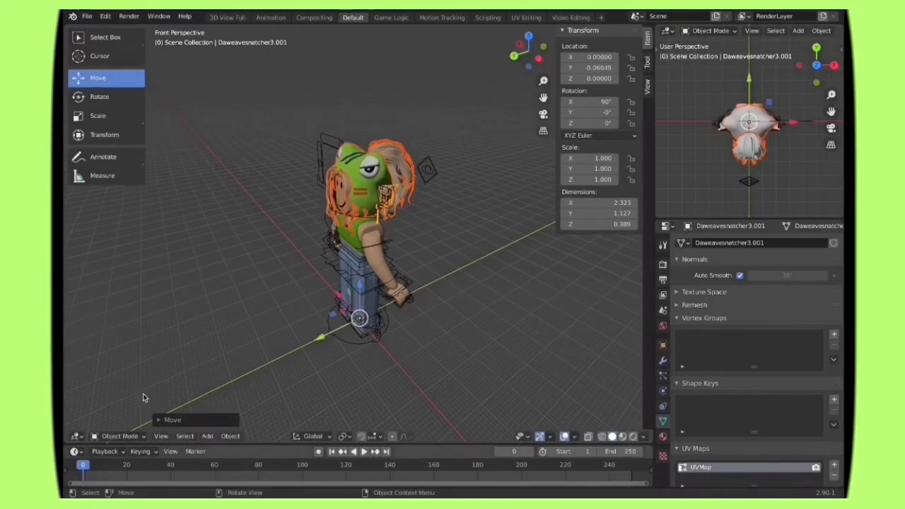
Step: Rotate the head and accessories about the Z axis to about -182° so the face points the same way as the rig's body
click(97, 96)
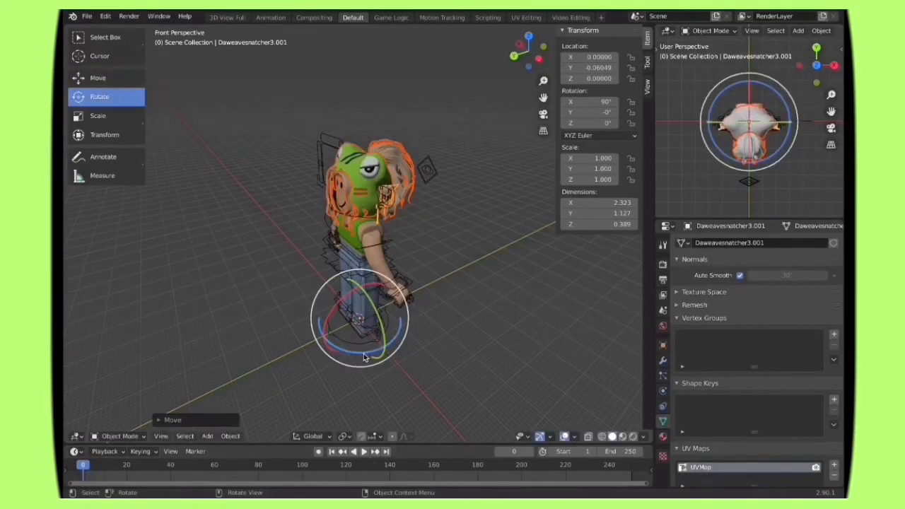
drag(364, 356, 360, 292)
click(161, 436)
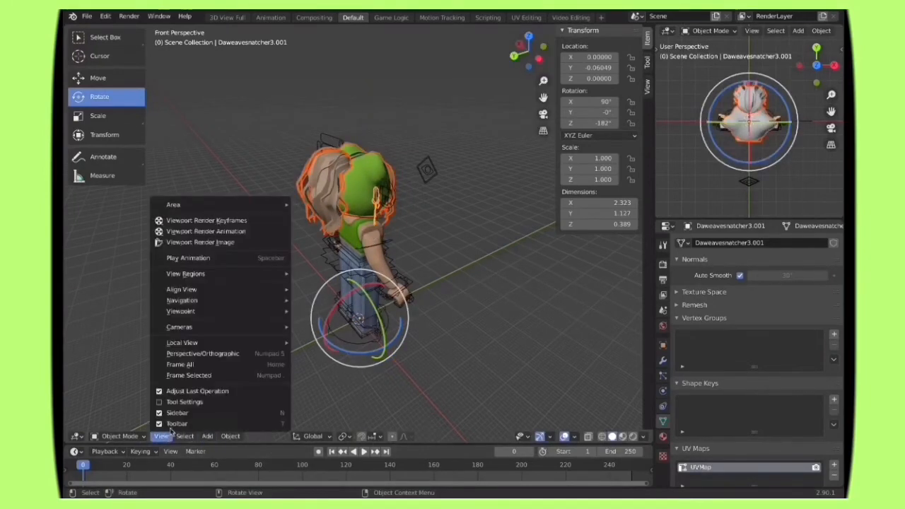
mouse_move(218, 306)
click(330, 300)
key(w)
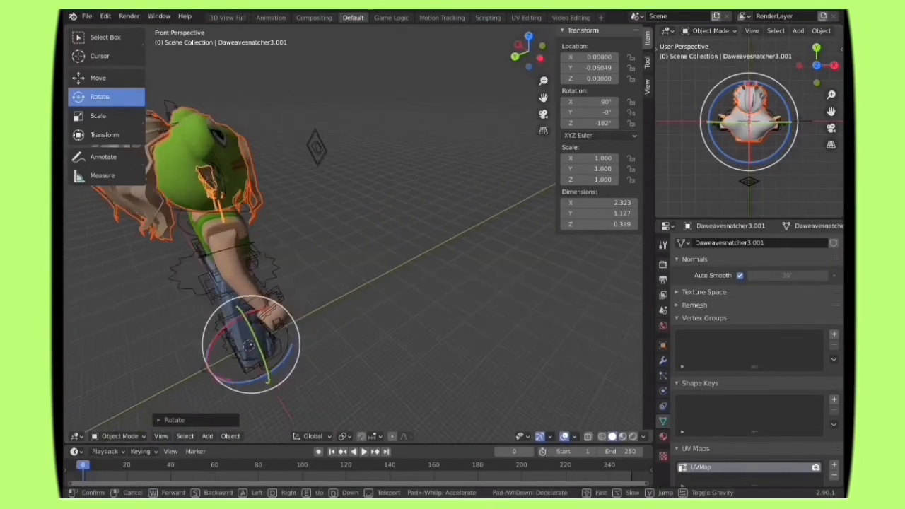
key(d)
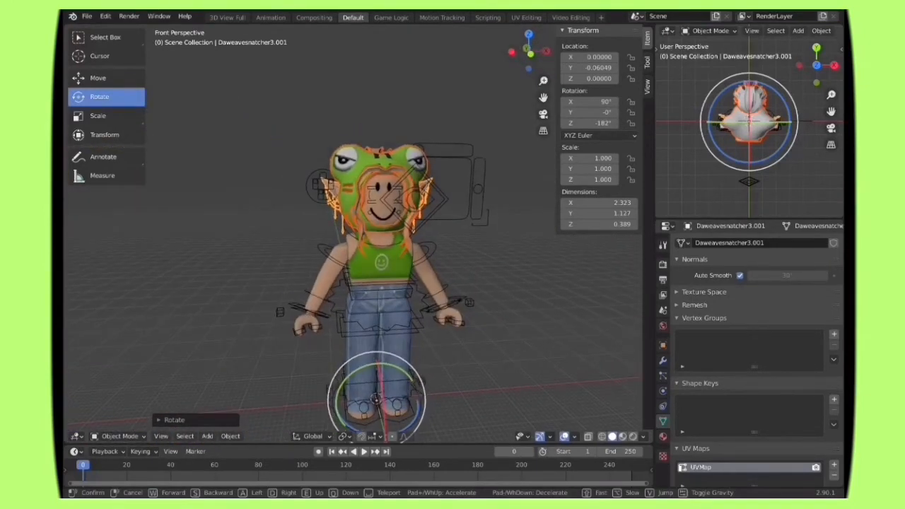
key(s)
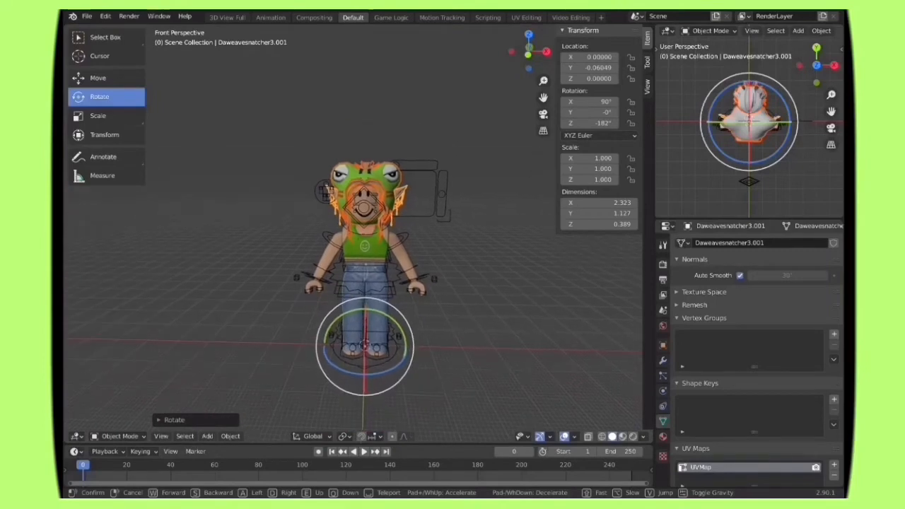
click(359, 238)
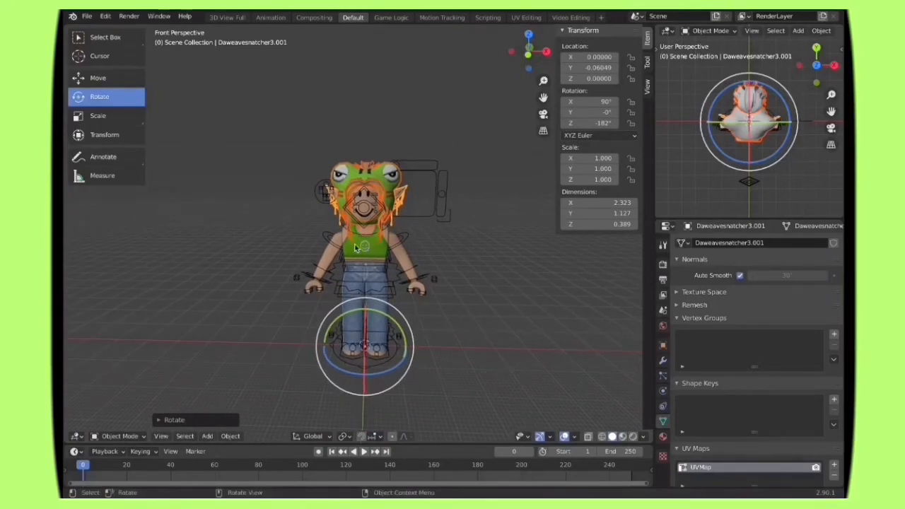
Step: In Pose Mode, move both upper-arm bones together, bringing Bone.010 to about X 0.08, Y -0.04, Z 0.03
click(327, 240)
click(358, 201)
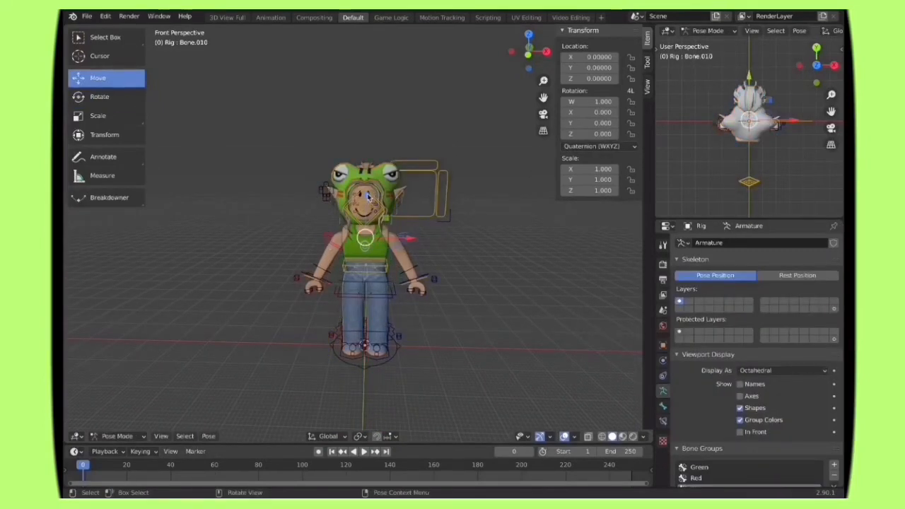
drag(366, 193, 367, 191)
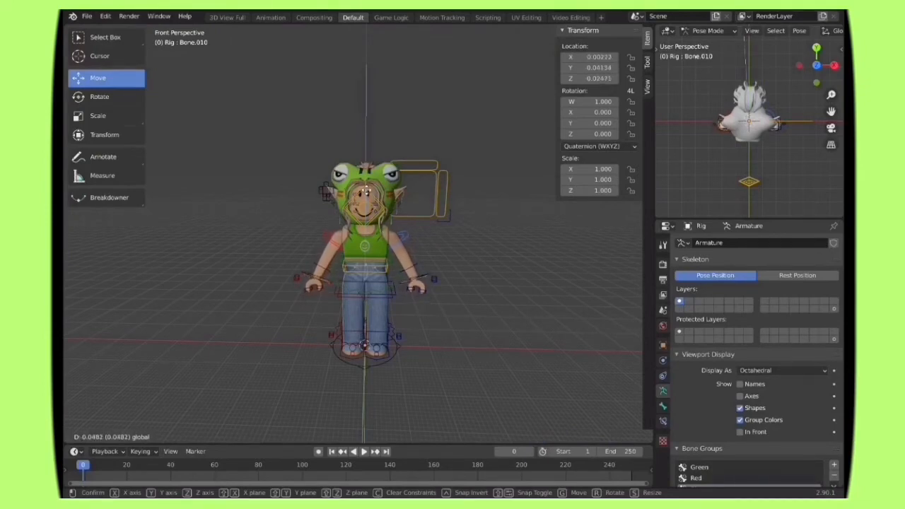
drag(483, 280, 488, 283)
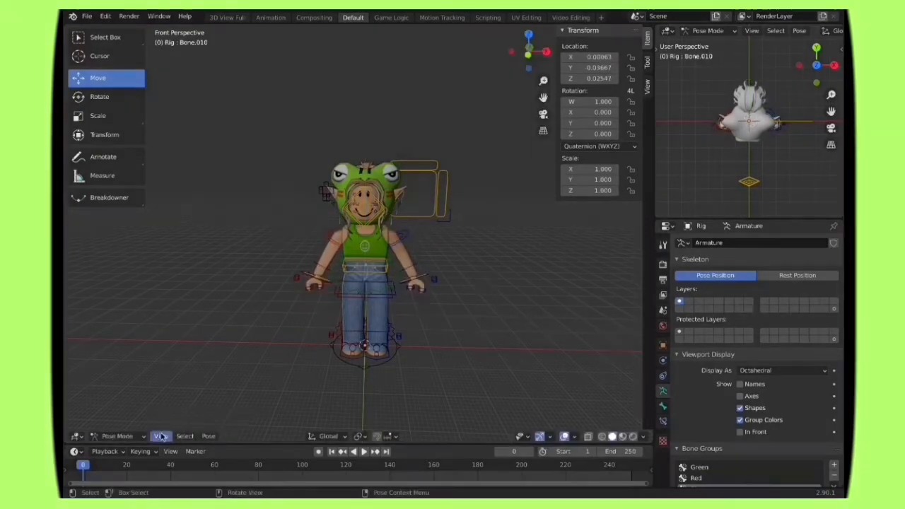
Step: Use Walk Navigation to examine the head and shoulder fit on the rig from the front and at an angle
click(160, 435)
mouse_move(212, 302)
click(332, 304)
key(a)
key(w)
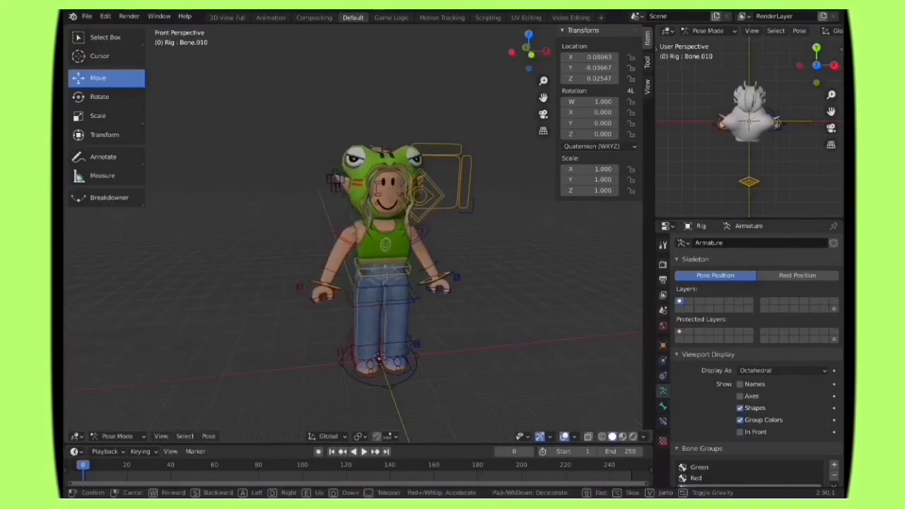
key(s)
key(d)
key(w)
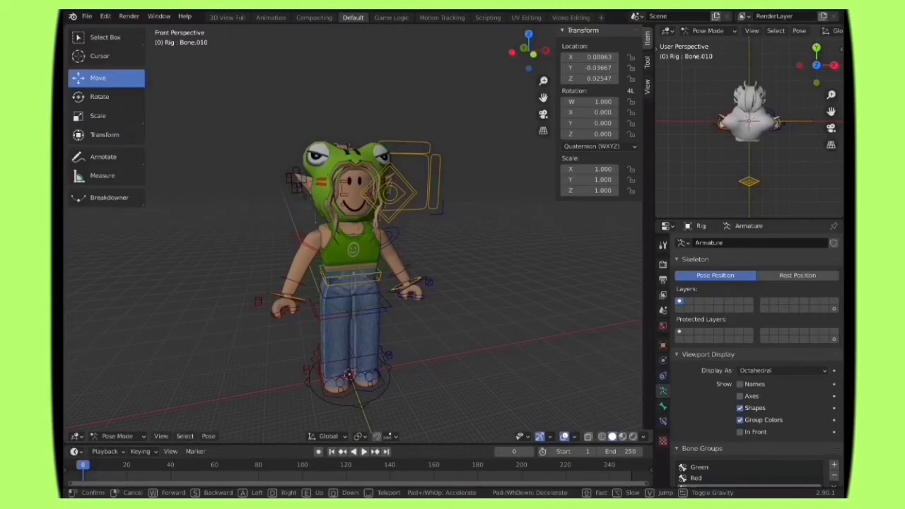
key(a)
click(430, 217)
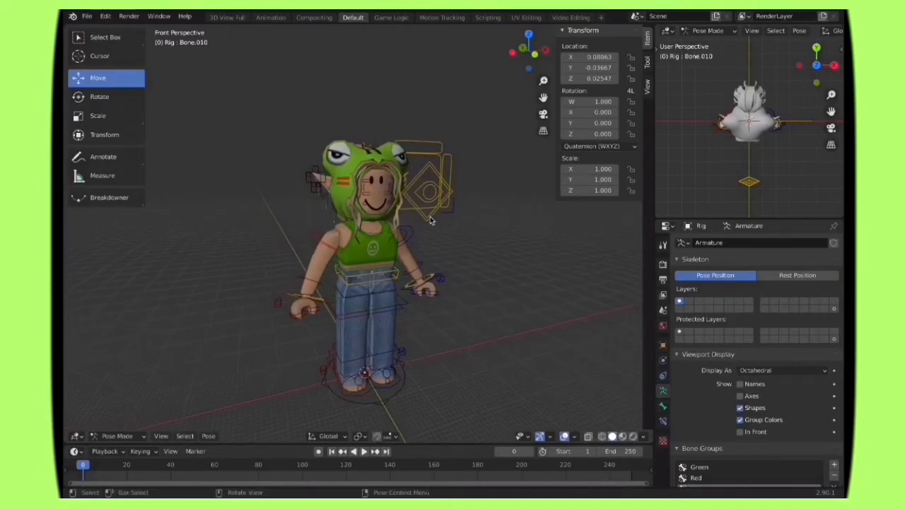
Step: Move the Eyes control about 3.78 along X, away from the face, and shift the upper-arm bones so Bone.013 sits at about X -0.04
click(427, 218)
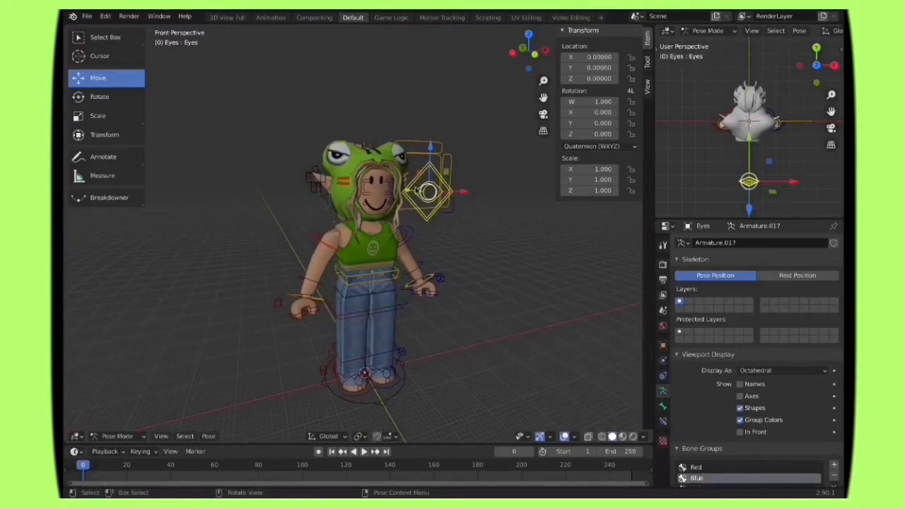
drag(459, 196, 664, 182)
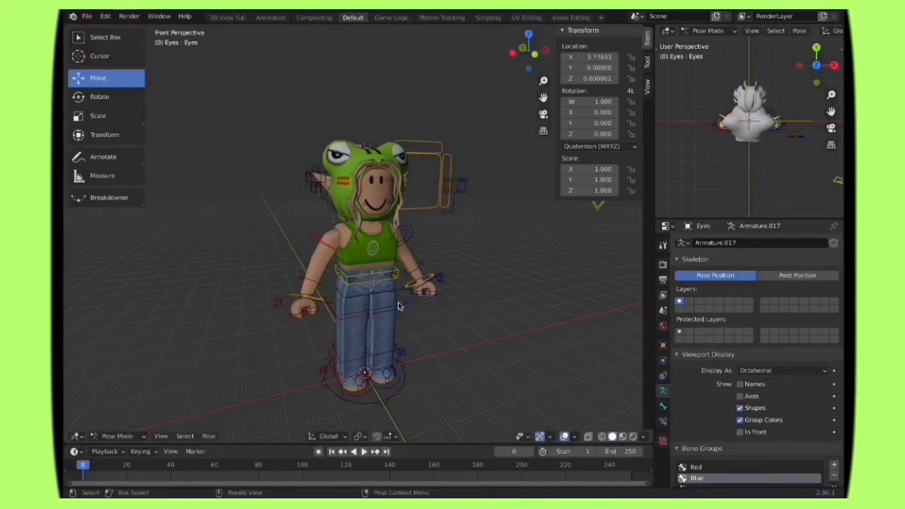
click(412, 240)
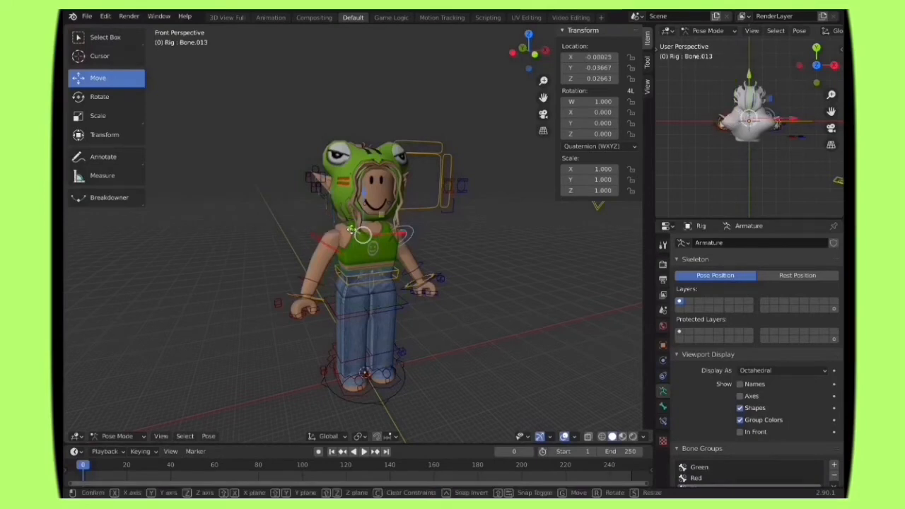
drag(402, 234, 403, 234)
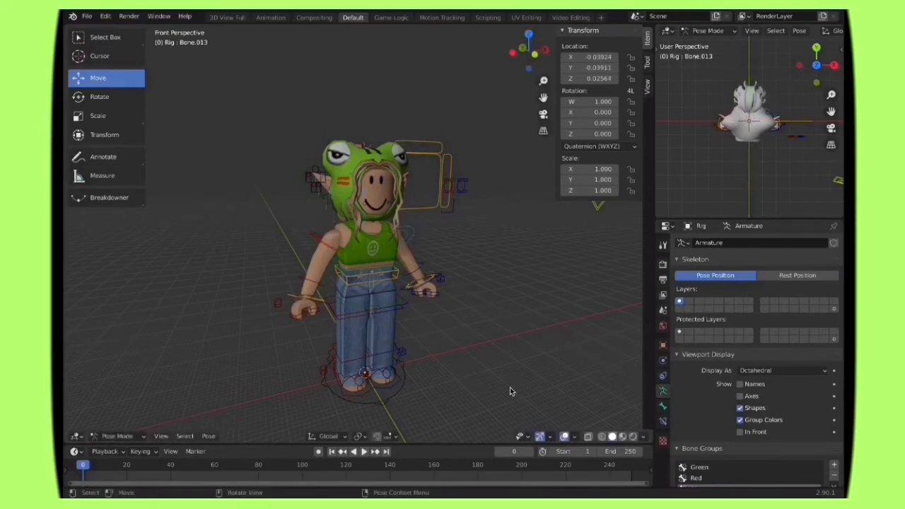
Step: Bend the character's right arm by rotating the forearm bone Bone.011 about X, and raise the upper-arm bone Bone.010
click(307, 283)
click(100, 96)
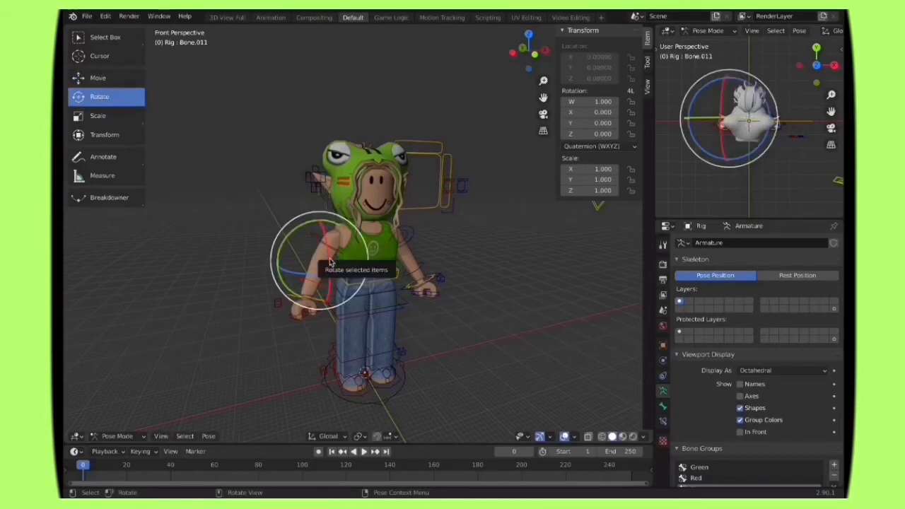
drag(329, 262, 319, 291)
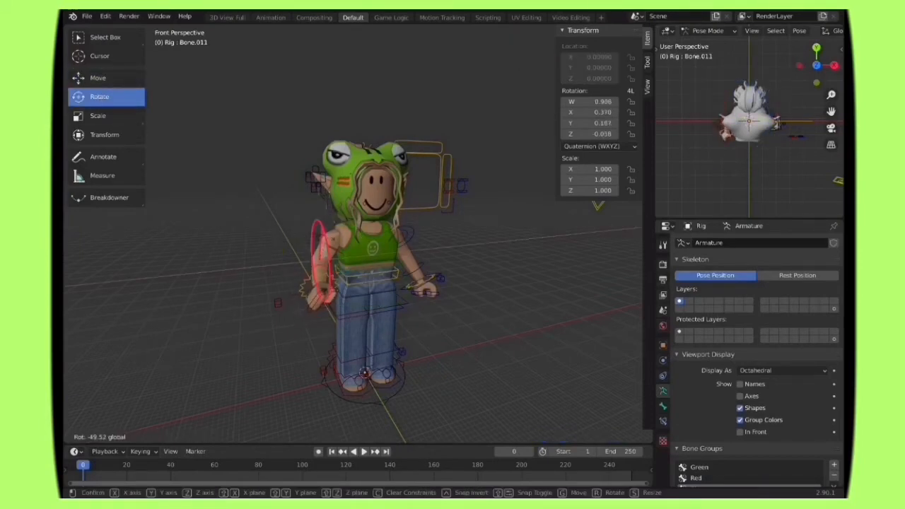
drag(432, 220, 431, 220)
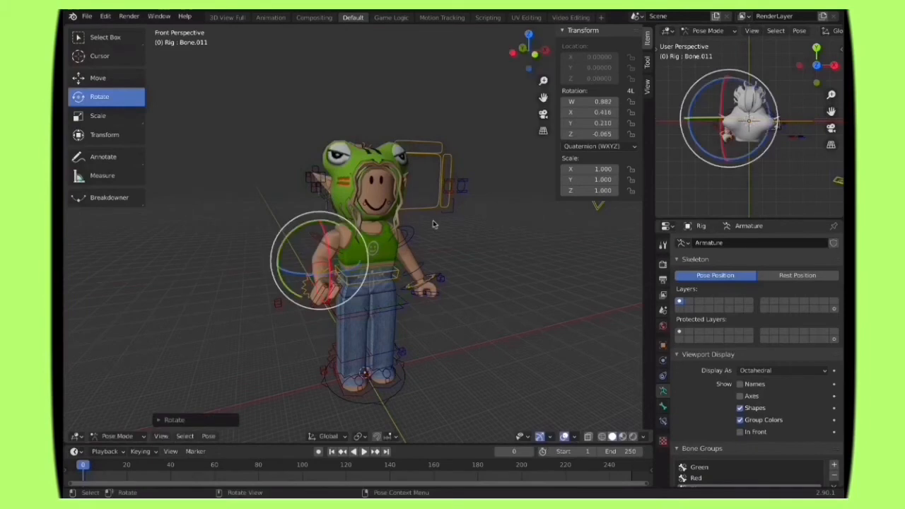
click(339, 244)
drag(346, 231, 344, 211)
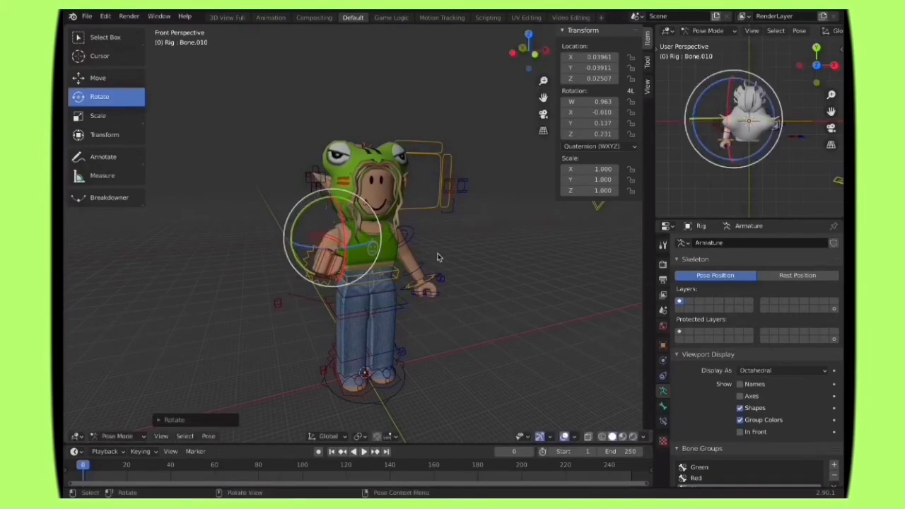
Step: Try rotating the torso control bones at the waist, and undo these rotations
click(388, 275)
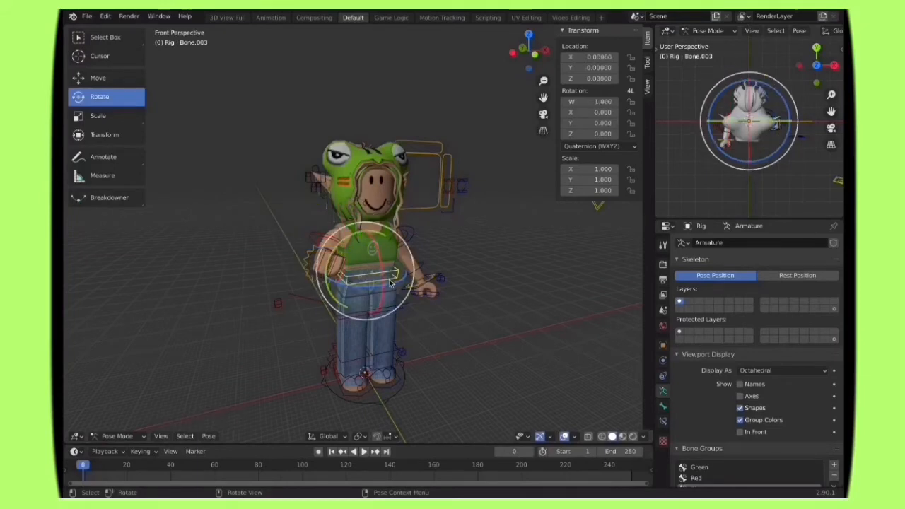
drag(395, 287, 388, 287)
key(ctrl+z)
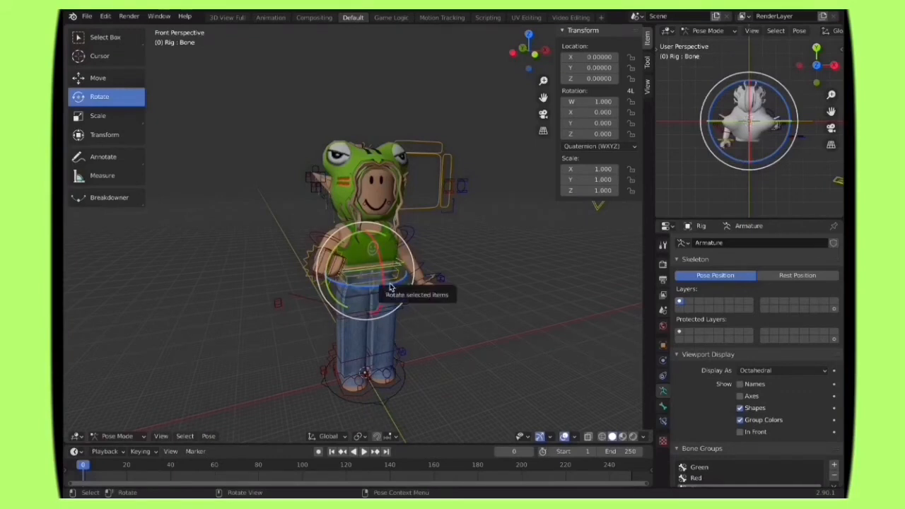
drag(387, 286, 389, 288)
drag(455, 351, 471, 359)
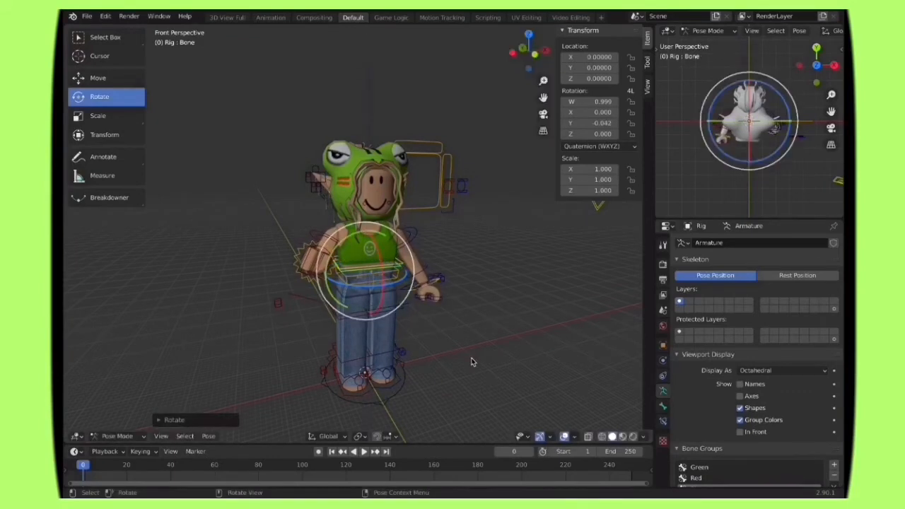
key(ctrl+z)
key(ctrl+z)
key(ctrl+z)
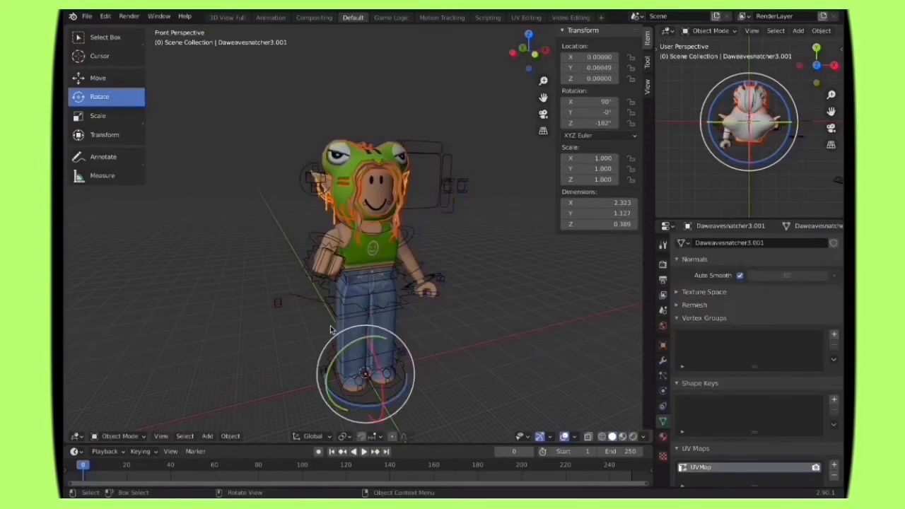
Step: Rotate the right upper-arm bone Bone.010 back down and turn it about Z so the bent forearm rests in front of the hip
click(333, 241)
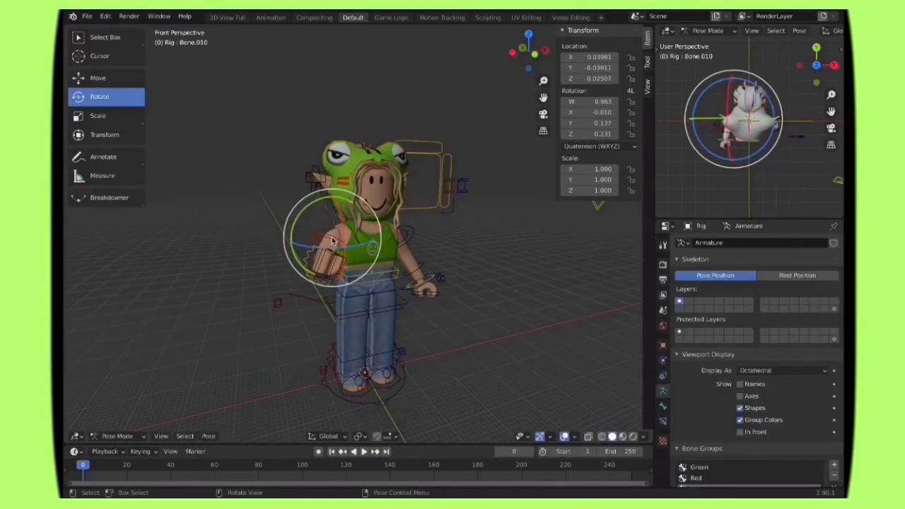
drag(337, 208, 342, 248)
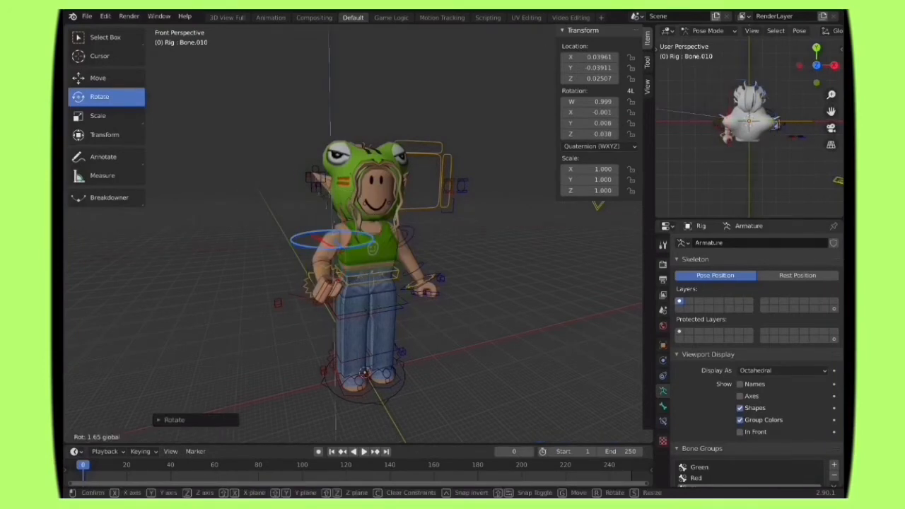
drag(221, 434, 221, 434)
Step: From a frontal view, rotate the right forearm and upper-arm bones so the hand is raised beside the head
click(161, 436)
mouse_move(224, 302)
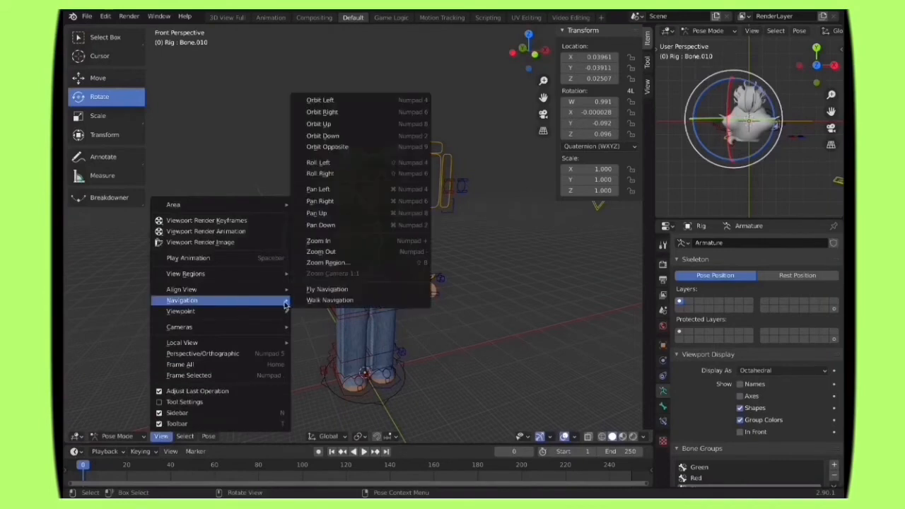
click(318, 302)
key(d)
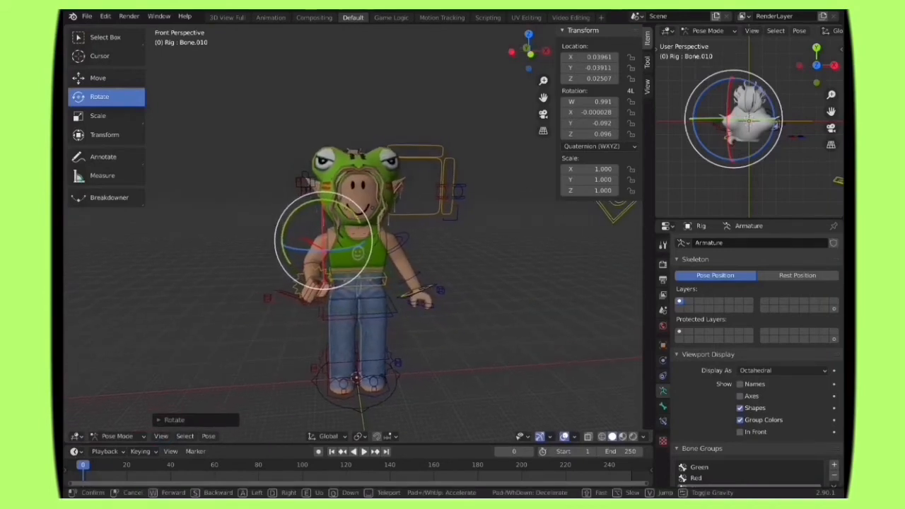
click(353, 230)
click(455, 350)
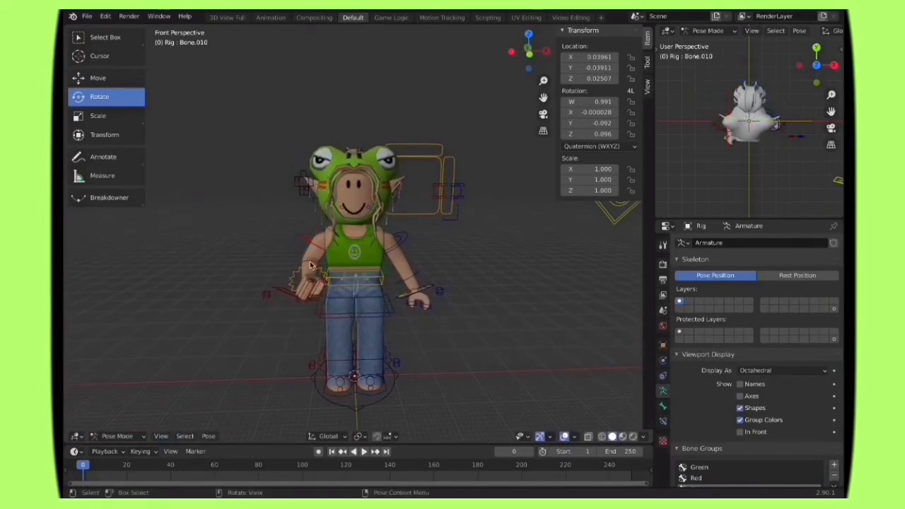
click(301, 267)
drag(305, 236, 308, 253)
click(309, 245)
drag(317, 221, 338, 207)
Step: Shift the raised arm's upper-arm bone slightly along X and Y to fit it to the shoulder
click(99, 79)
drag(363, 240, 360, 239)
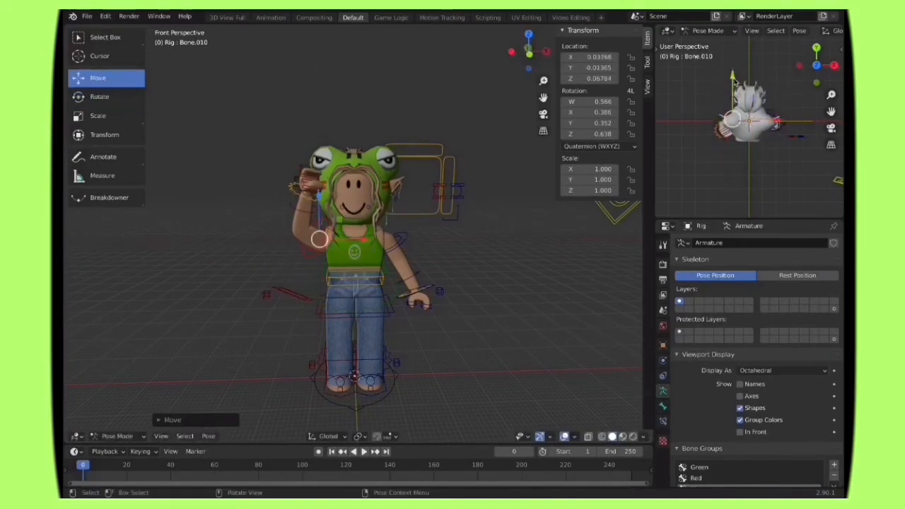
drag(733, 80, 732, 76)
Step: Select the avatar's head with its hair and frog accessories, tilt and turn them slightly, and shift them along X over the neck
click(364, 216)
click(364, 212)
shift+click(375, 169)
shift+click(397, 187)
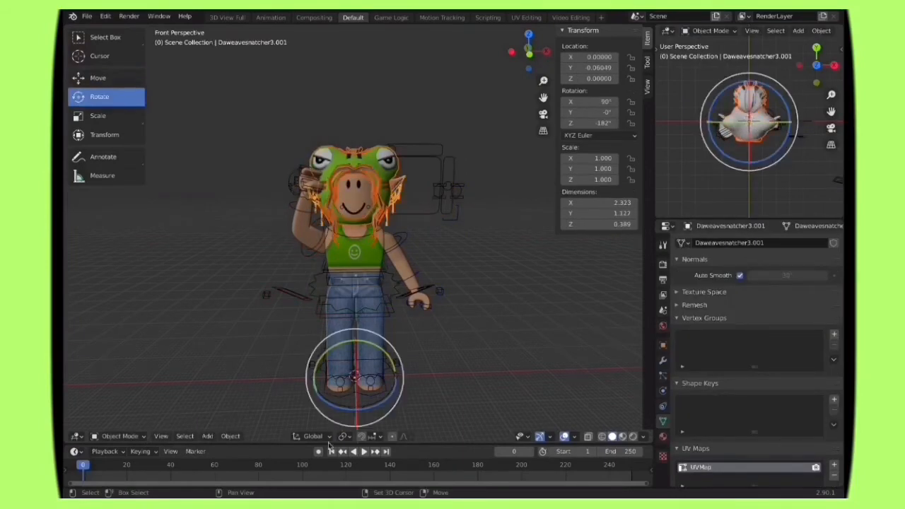
drag(369, 408, 363, 409)
drag(365, 397, 366, 409)
key(ctrl+z)
drag(364, 343, 366, 343)
click(99, 78)
drag(398, 377, 388, 376)
Step: Rotate the right lower-leg bone Bone.008 about X to bend the knee
click(331, 359)
click(99, 97)
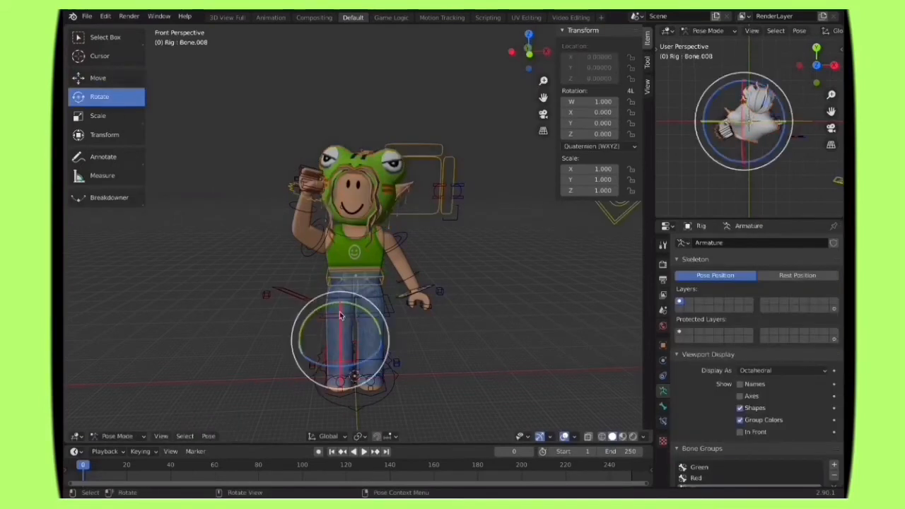
drag(339, 311, 331, 328)
Step: Try moving the right leg's bone sideways along X, and undo the move
click(99, 79)
click(326, 316)
drag(384, 292, 354, 291)
key(ctrl+z)
Step: Adjust the right lower-leg bone Bone.008 about X from front and side so the foot lifts moderately behind the body
click(99, 97)
click(362, 272)
click(315, 352)
drag(330, 335, 330, 340)
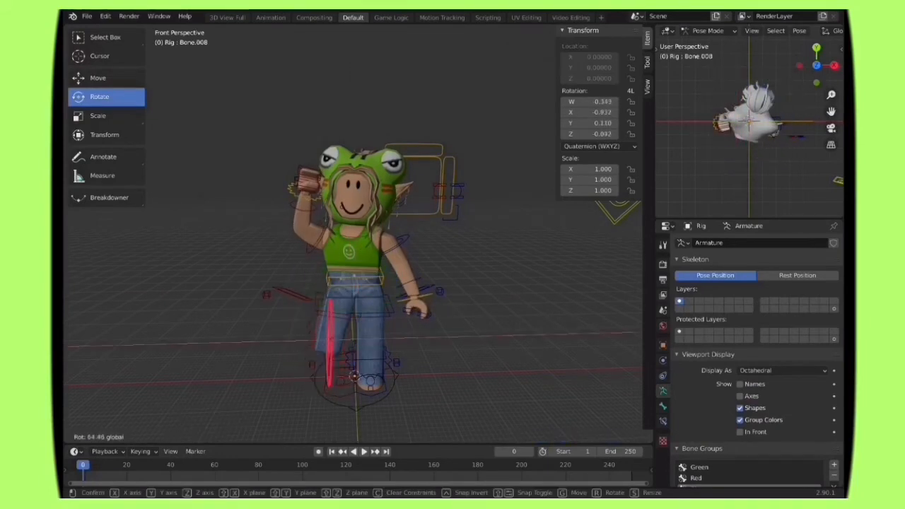
drag(330, 341, 329, 348)
click(162, 437)
middle_drag(283, 322, 346, 334)
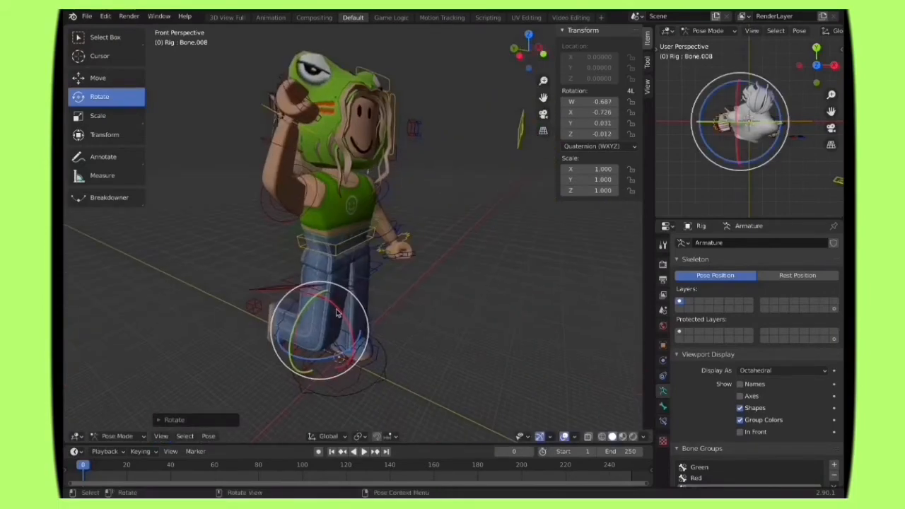
drag(333, 307, 309, 298)
Step: Rotate the left lower-leg bone and the left thigh bone Bone.005 to shape the standing leg
click(162, 436)
click(318, 352)
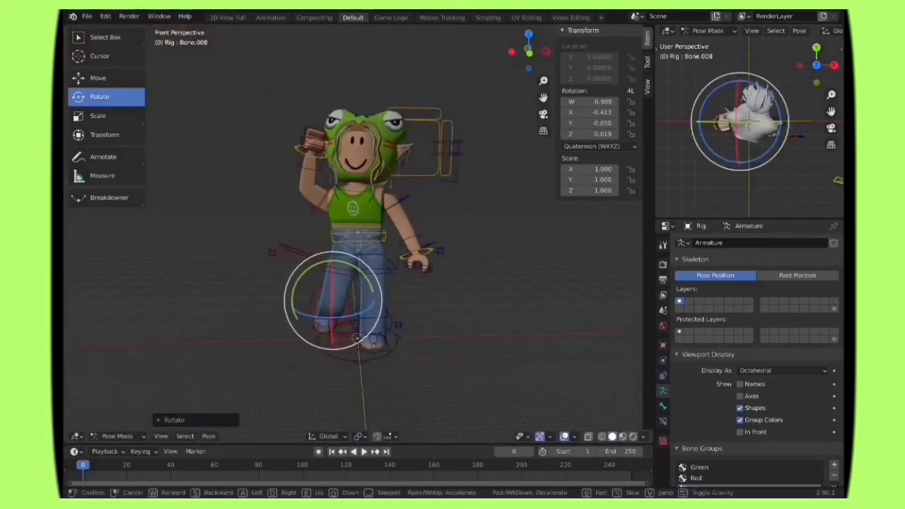
key(shift+grave)
key(w)
click(386, 333)
click(386, 333)
drag(370, 328, 369, 340)
click(386, 287)
drag(380, 276, 371, 222)
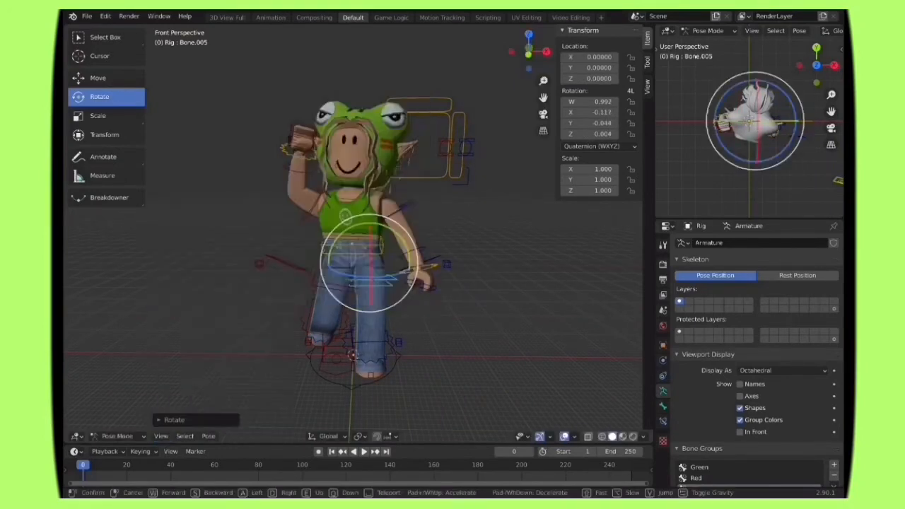
Step: Refine the left thigh bone Bone.005 from the side and select the left lower-leg bone Bone.007 to check the standing leg
key(shift+grave)
key(w)
click(353, 233)
drag(267, 231, 275, 262)
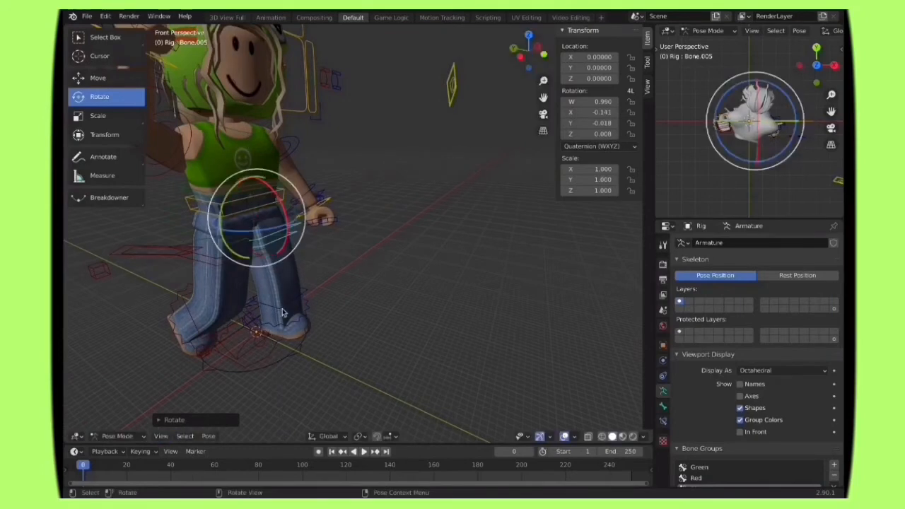
click(281, 308)
key(shift+grave)
key(s)
key(w)
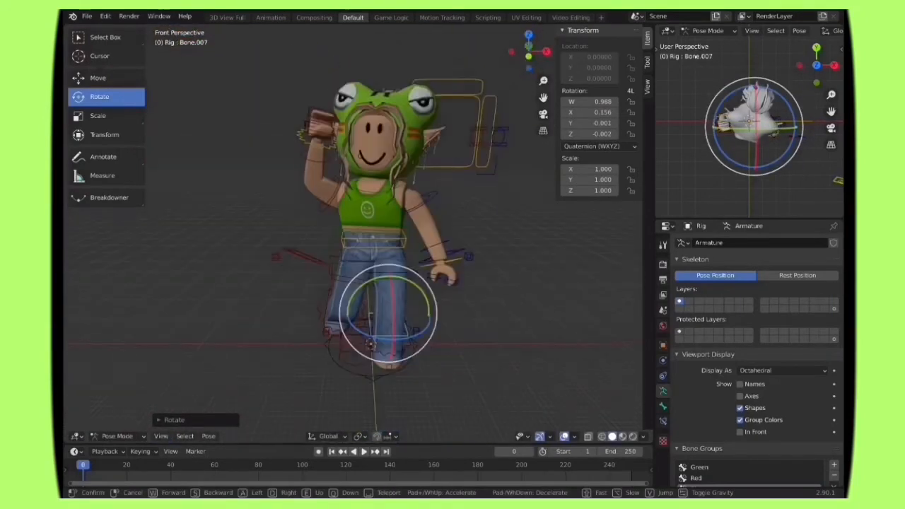
Step: Rotate the raised right arm's bones down so the bent forearm rests in front of the hip
click(337, 200)
click(329, 194)
drag(337, 205, 337, 198)
drag(337, 191, 338, 228)
drag(312, 226, 327, 235)
Step: Rotate the left arm and hand bones so the left fist rests at the hip, and adjust the right hand bone Bone.012
click(432, 247)
drag(430, 216, 428, 205)
drag(428, 212, 445, 193)
click(417, 201)
click(424, 273)
click(420, 205)
click(420, 259)
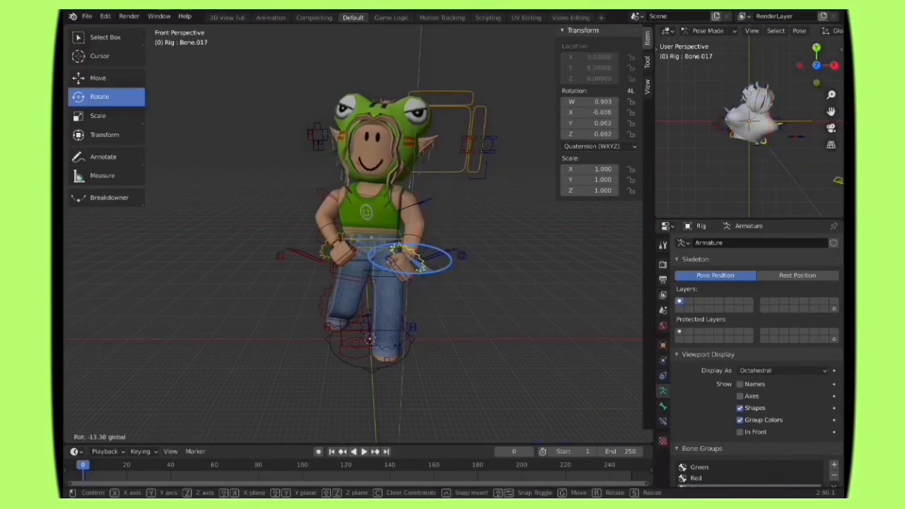
click(393, 263)
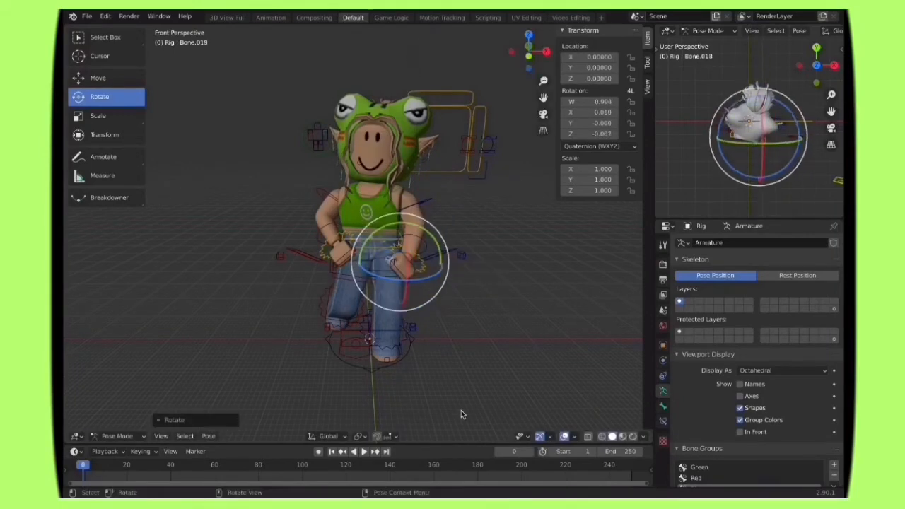
click(330, 245)
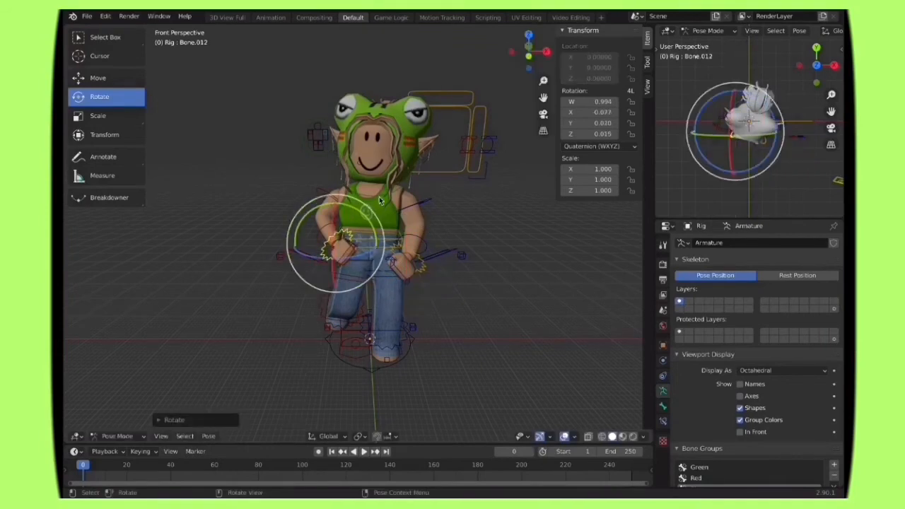
Step: Select the head and its accessories, scale them to 0.988 along X, and shift them to about -0.31 m on X
click(369, 160)
click(364, 126)
click(362, 138)
click(362, 144)
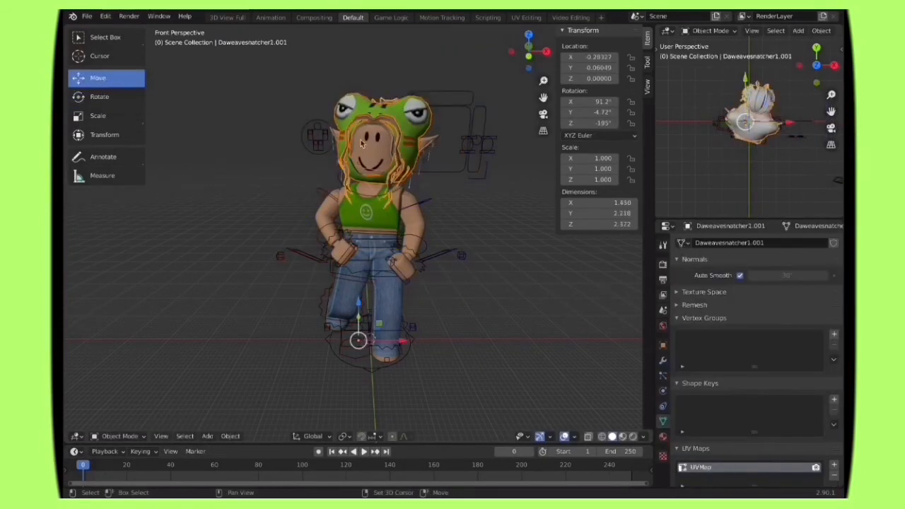
drag(402, 342, 402, 341)
click(101, 116)
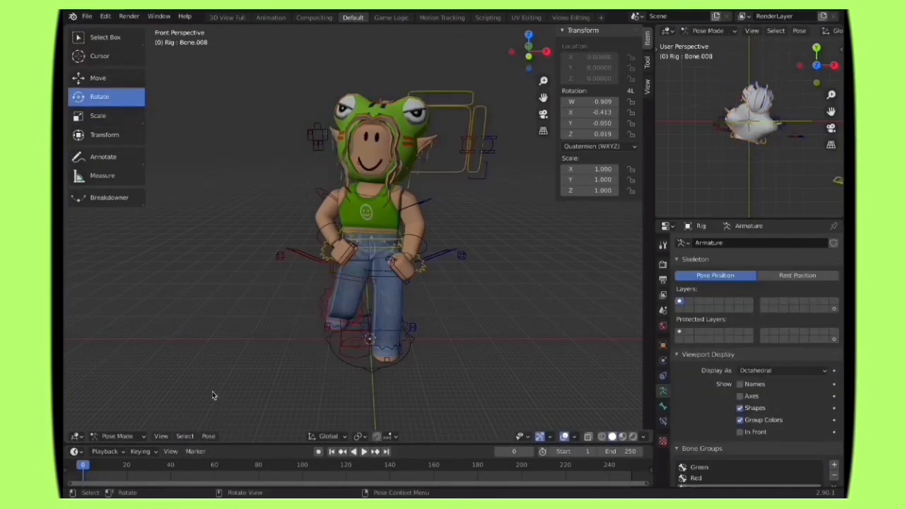
click(387, 105)
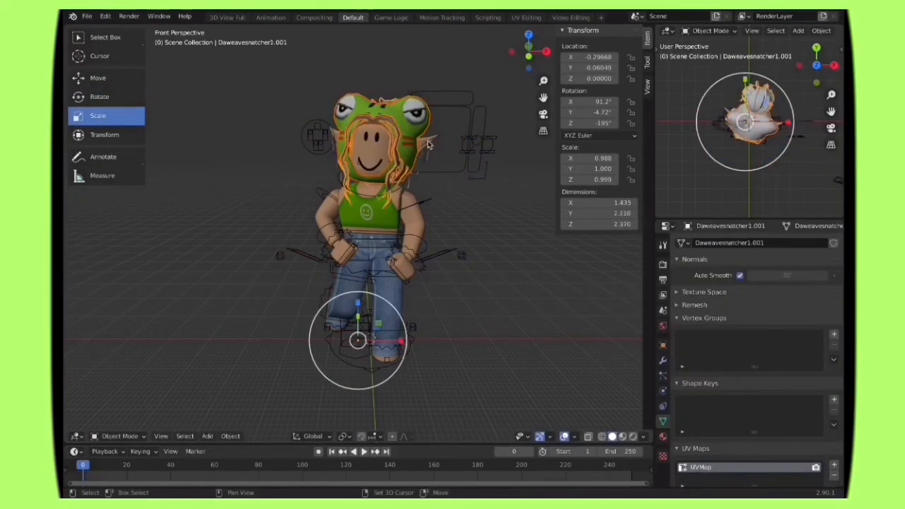
click(97, 78)
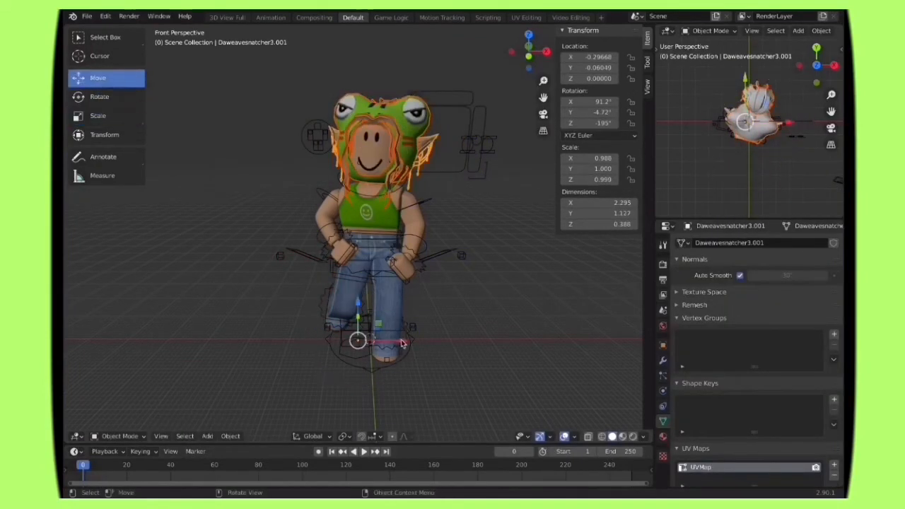
click(387, 106)
Step: Move the left upper-arm bone Bone.013 and the right upper-arm bone Bone.010 slightly to fit them into the shoulders
key(shift+grave)
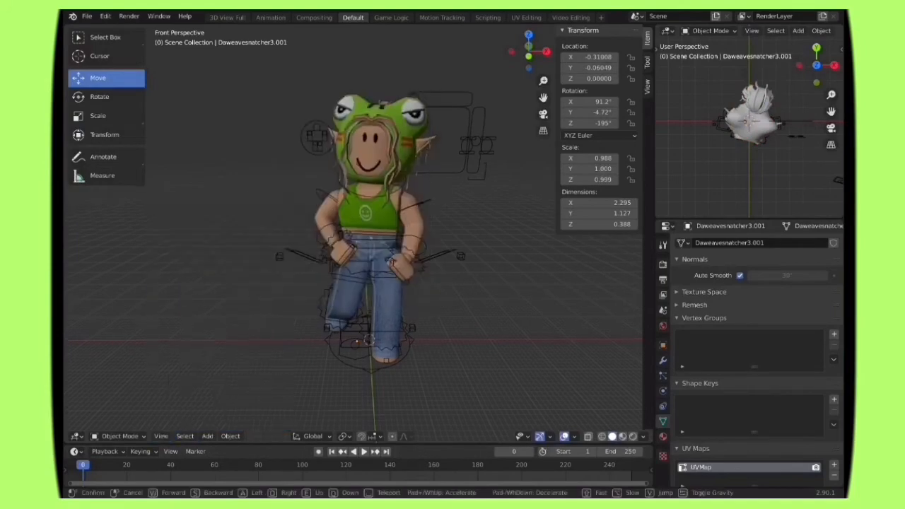
key(w)
key(Escape)
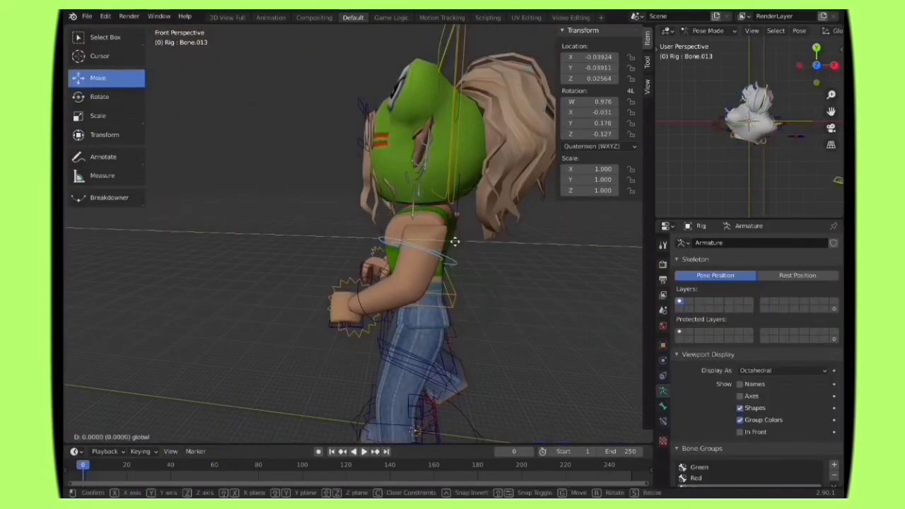
click(161, 436)
click(222, 299)
key(a)
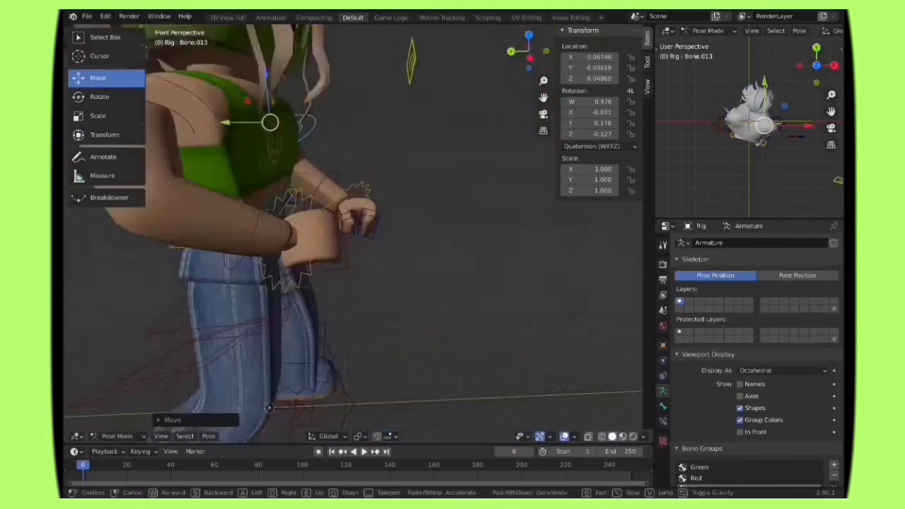
key(s)
click(353, 232)
click(248, 181)
drag(194, 187, 205, 187)
Step: Rotate the right arm's bones back up so the hand is raised beside the head
click(161, 436)
click(322, 353)
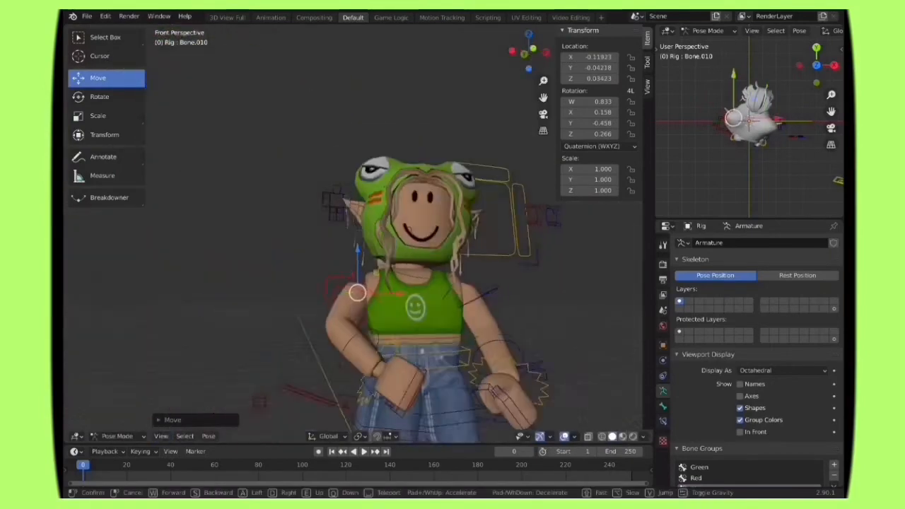
scroll(353, 226, down, 4)
middle_drag(339, 212, 403, 241)
click(91, 97)
drag(304, 173, 317, 222)
click(161, 436)
click(321, 353)
key(d)
click(354, 232)
drag(323, 186, 286, 211)
Step: Shift the raised arm's upper-arm bone to fit the shoulder, and rotate the right hand bone Bone.012 slightly
click(97, 78)
click(161, 436)
click(321, 352)
key(a)
click(354, 232)
click(162, 436)
click(322, 353)
key(s)
click(354, 232)
drag(381, 237, 380, 238)
mouse_move(340, 196)
mouse_down()
mouse_move(346, 185)
mouse_move(354, 191)
mouse_up()
click(315, 175)
click(99, 97)
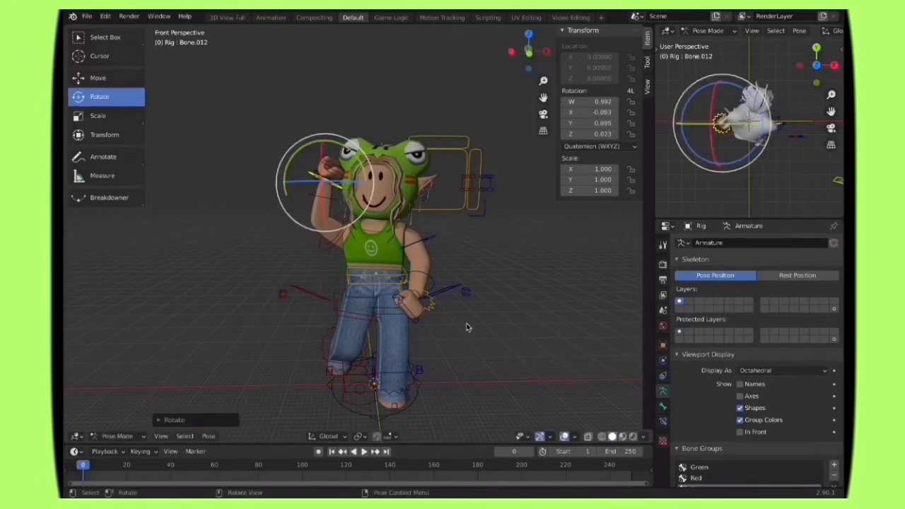
Step: Preview the posed character in rendered shading, and return the viewport to solid shading
click(202, 344)
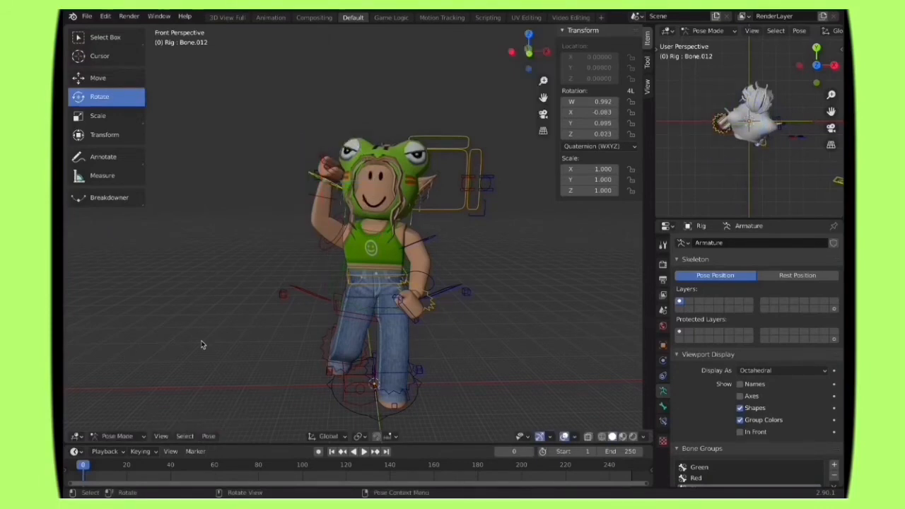
click(633, 436)
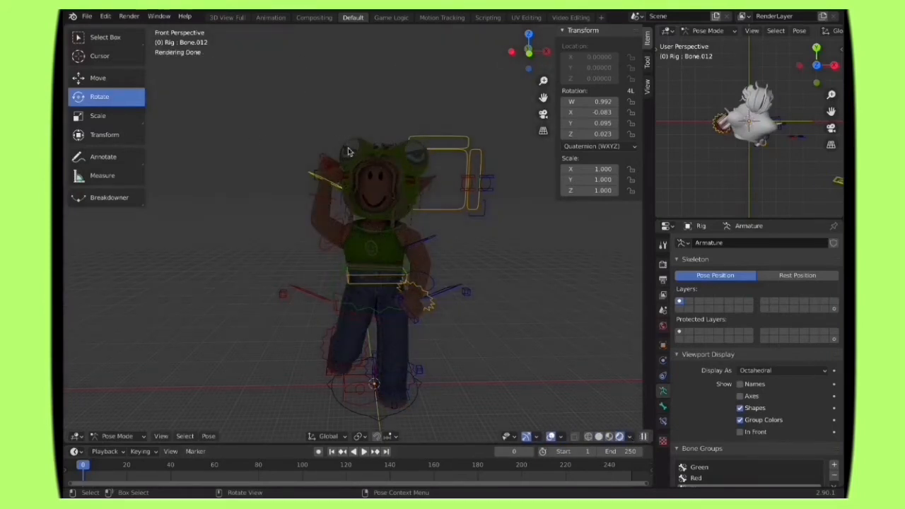
click(604, 436)
Step: Select the frog hat in Object Mode and add a General Shading workspace
key(ctrl+Tab)
click(401, 150)
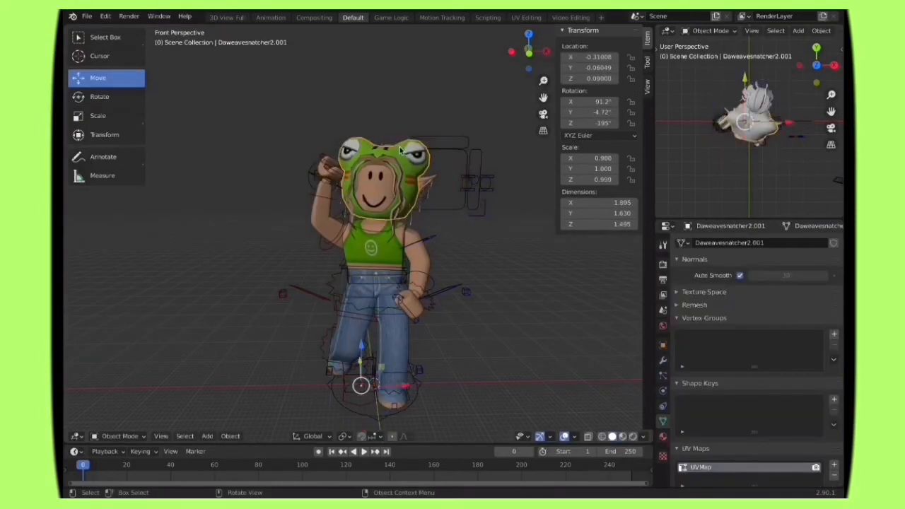
click(601, 18)
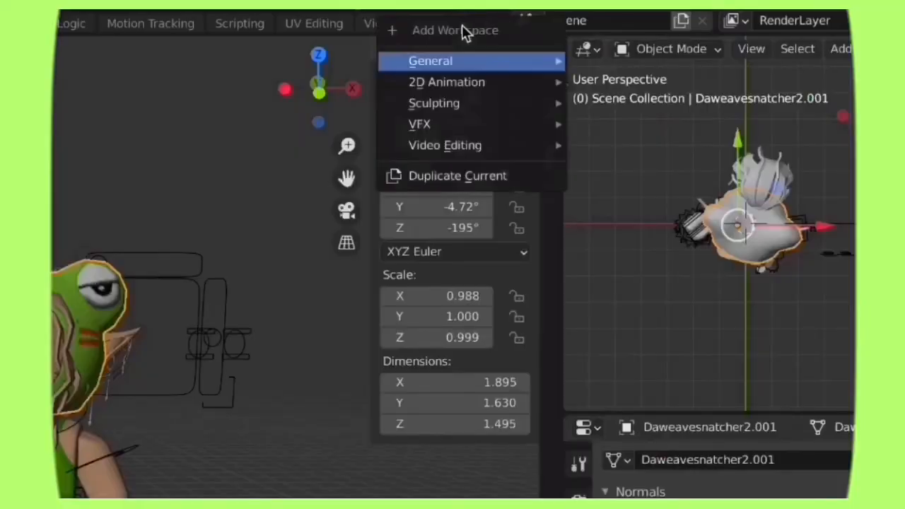
mouse_move(617, 41)
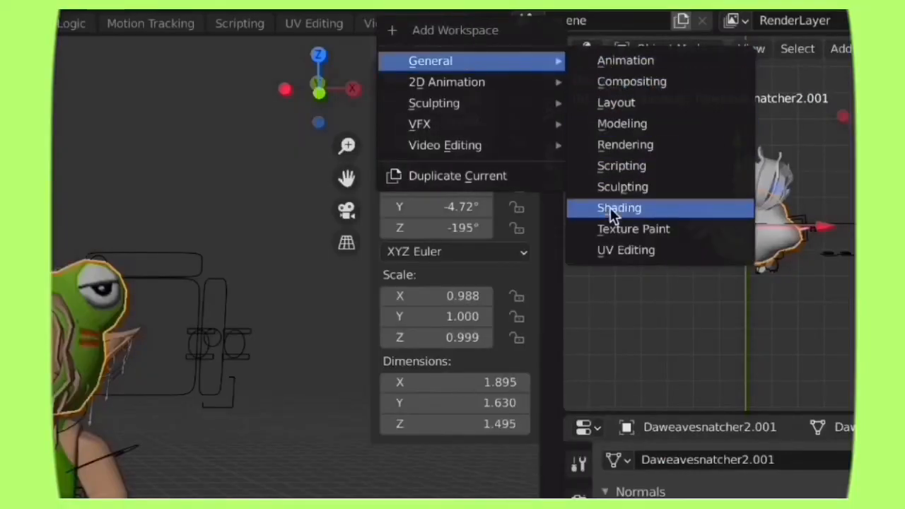
click(610, 208)
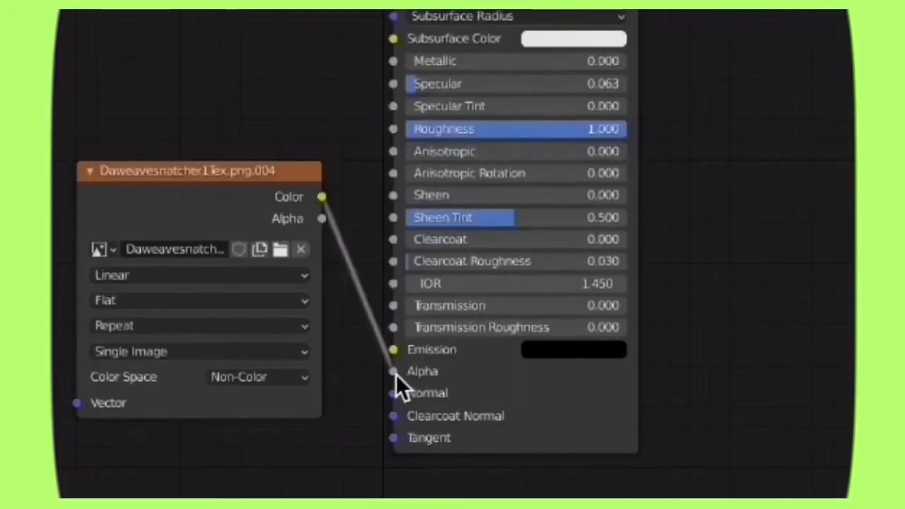
Step: Detach the Daweavesnatcher1Tex.png.004 texture's Color output from the shader's Alpha input, and return the Default workspace's viewport to solid shading
drag(394, 373, 392, 408)
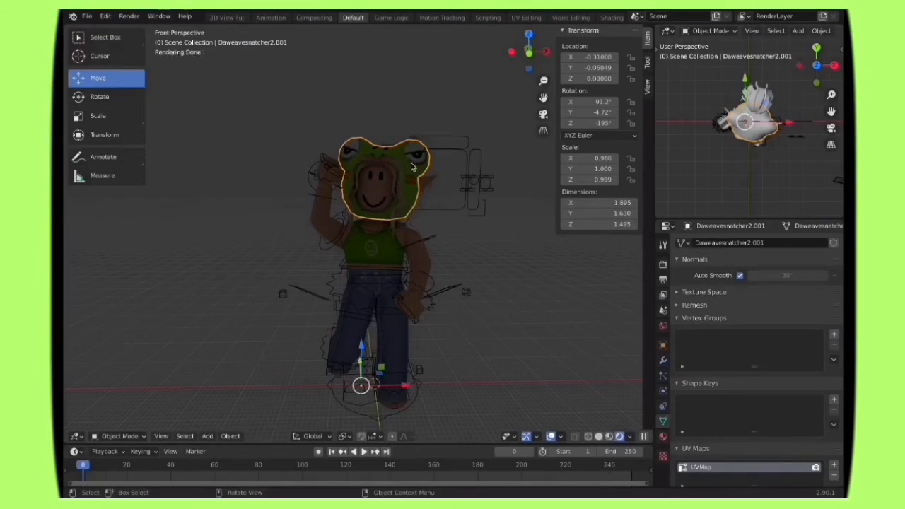
click(597, 437)
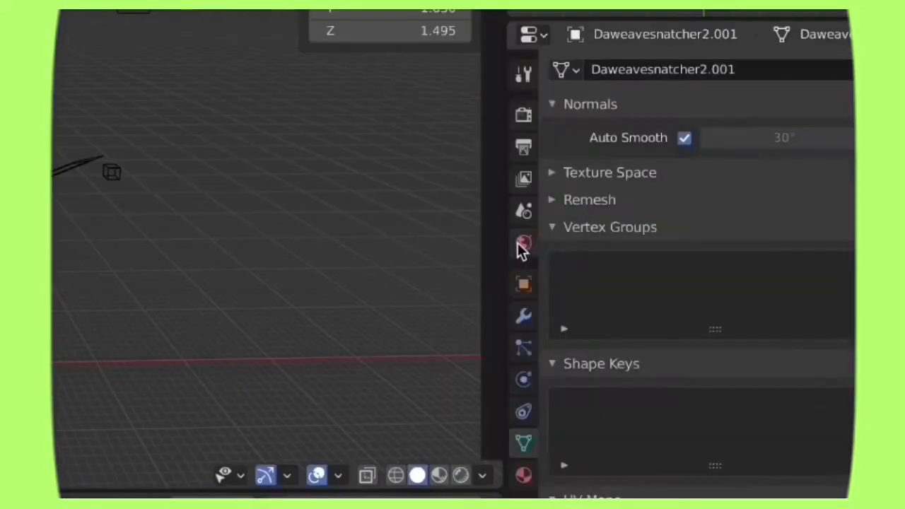
Step: Set the World surface color to a bright light green, and return the viewport to solid shading
click(662, 325)
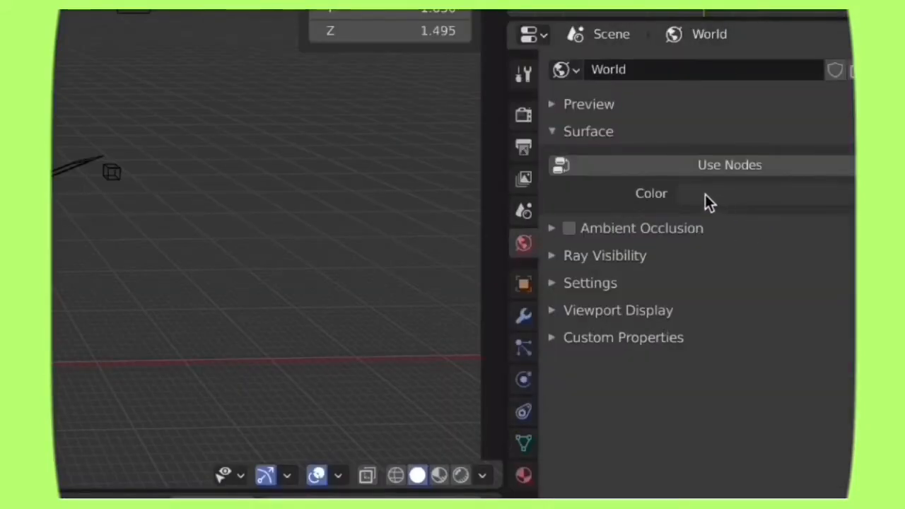
click(725, 194)
drag(833, 85, 820, 171)
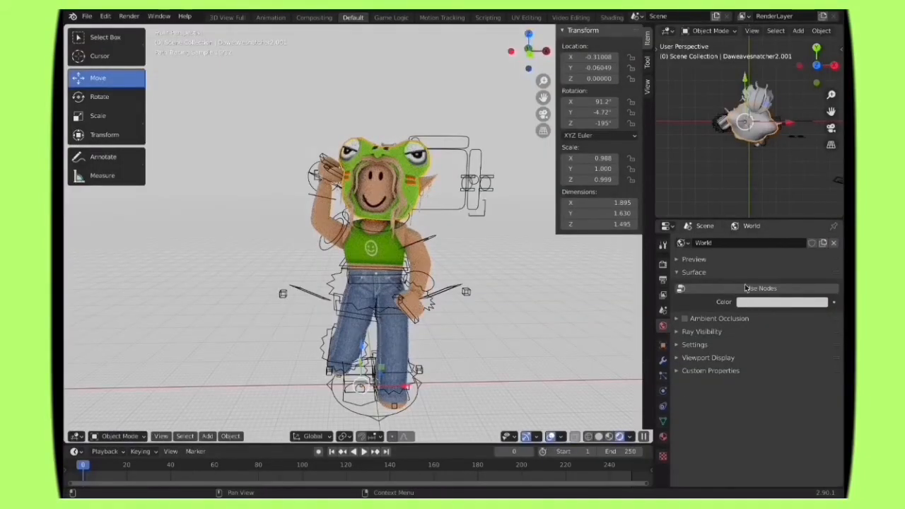
click(749, 303)
mouse_move(765, 194)
mouse_down()
mouse_move(746, 178)
mouse_move(754, 194)
mouse_up()
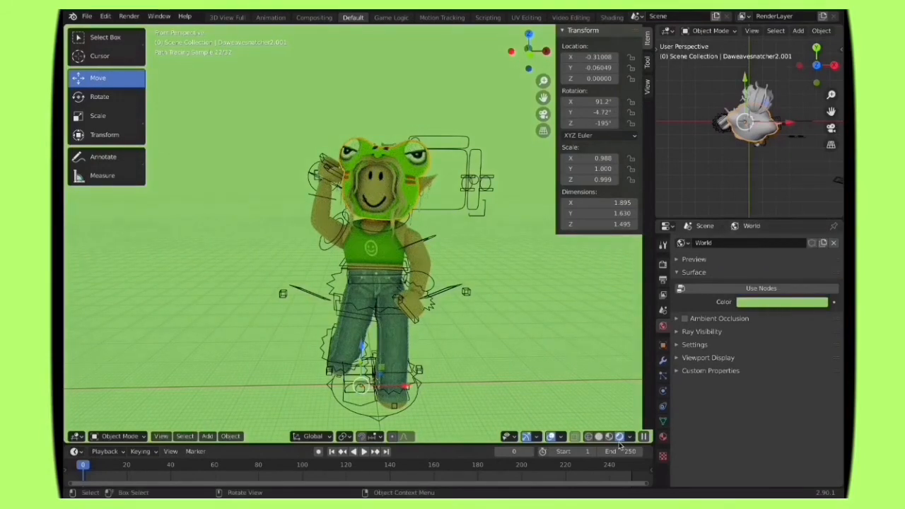
click(598, 437)
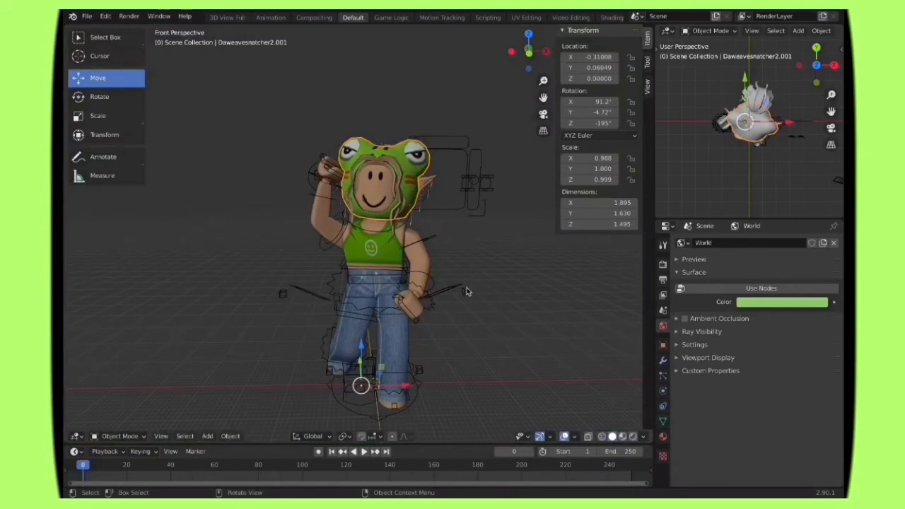
Step: Add a spot light and raise it along Z to about 7.05 m above the character
key(shift+a)
mouse_move(464, 416)
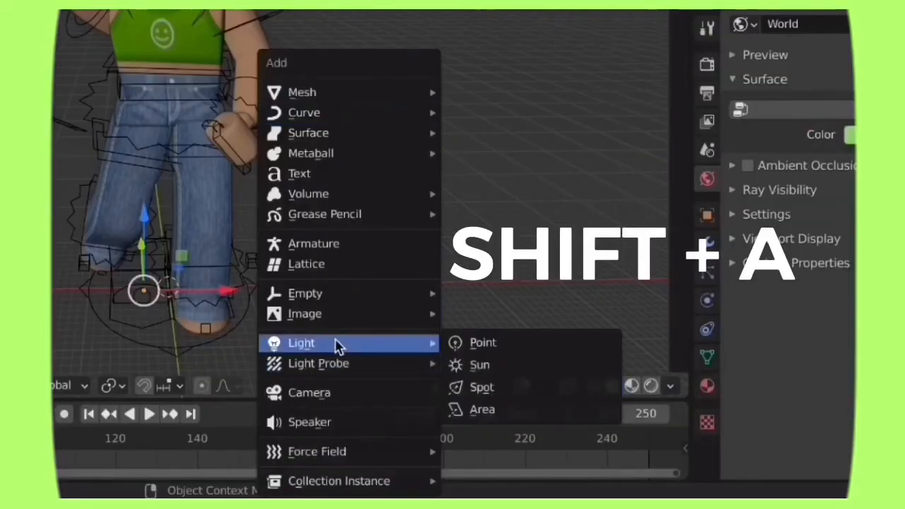
click(501, 396)
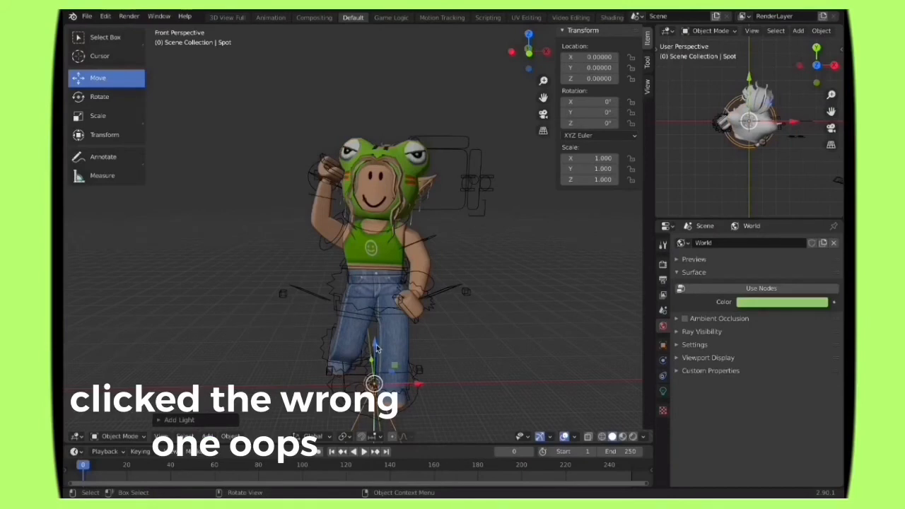
drag(377, 348, 347, 434)
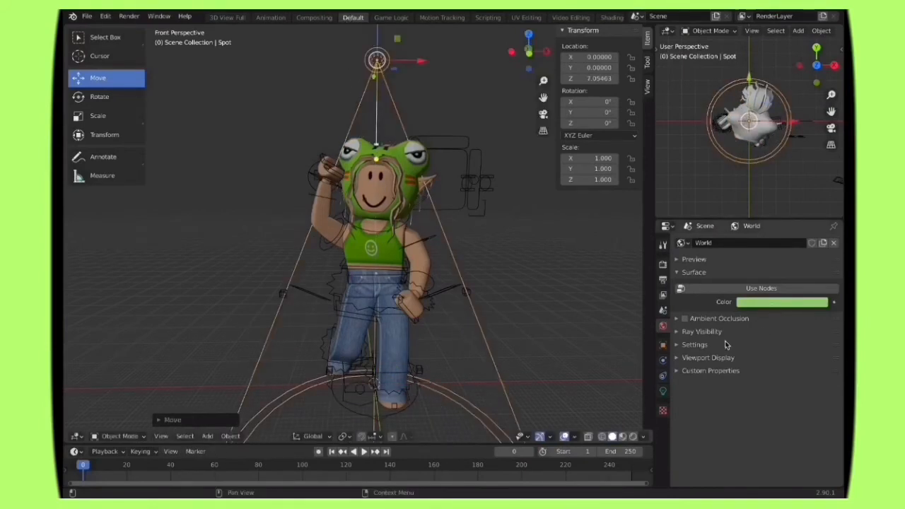
Step: Change the spot light's type to Point, and display the scene in rendered shading
click(663, 390)
click(694, 288)
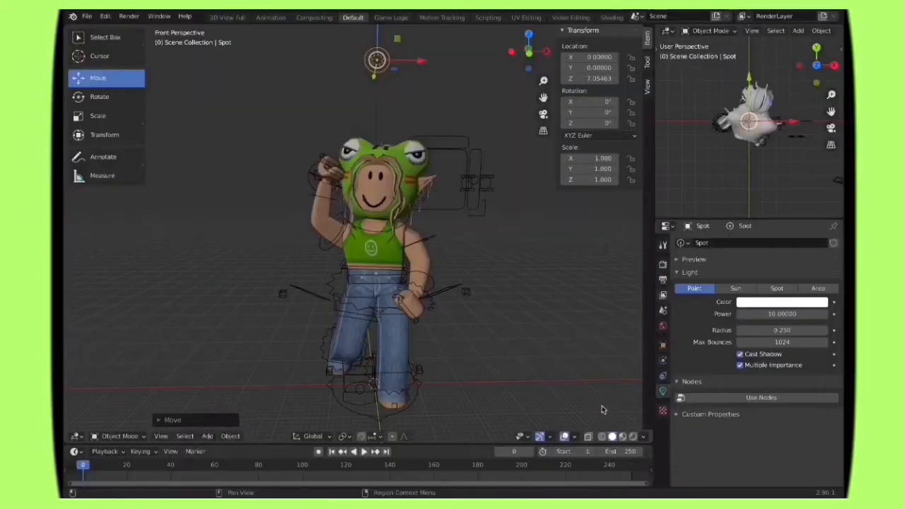
click(632, 436)
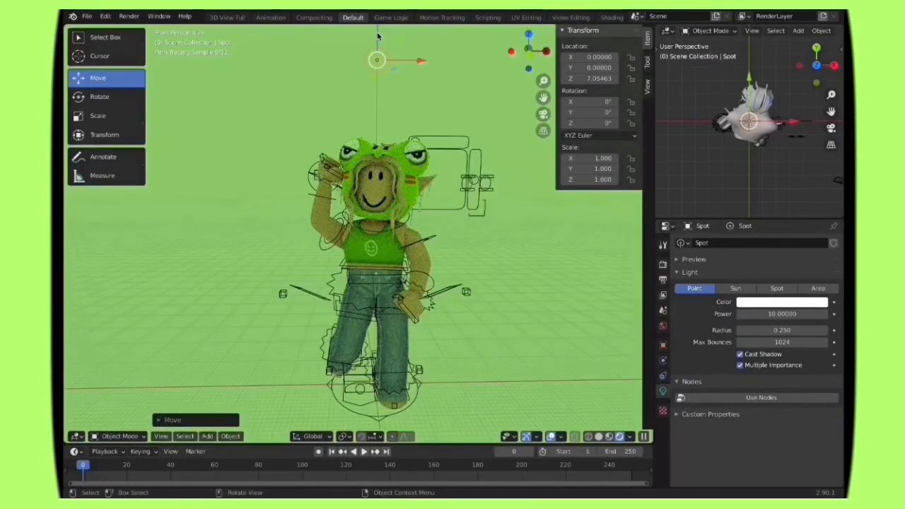
Step: Move the point light in front of the character's raised hand, to about X -0.74, Y -1.28, Z 5.72 m
drag(376, 52, 380, 113)
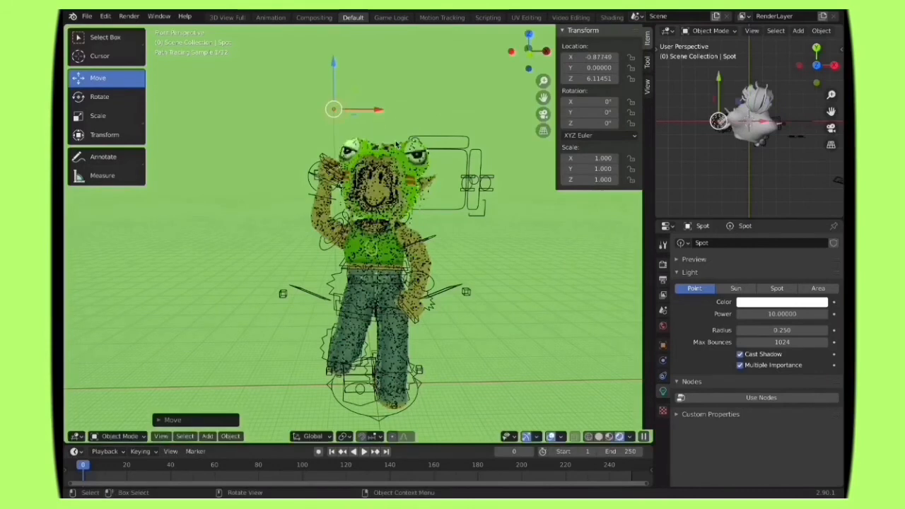
drag(719, 85, 717, 122)
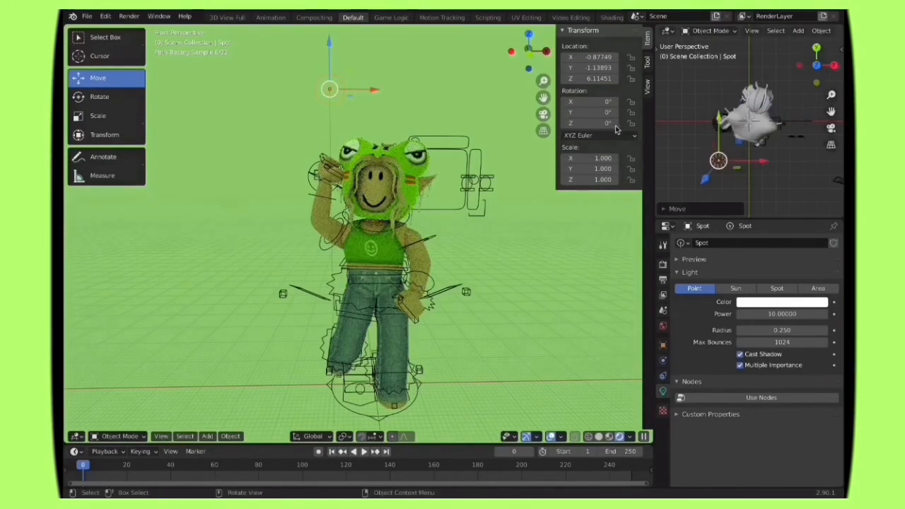
drag(329, 45, 329, 70)
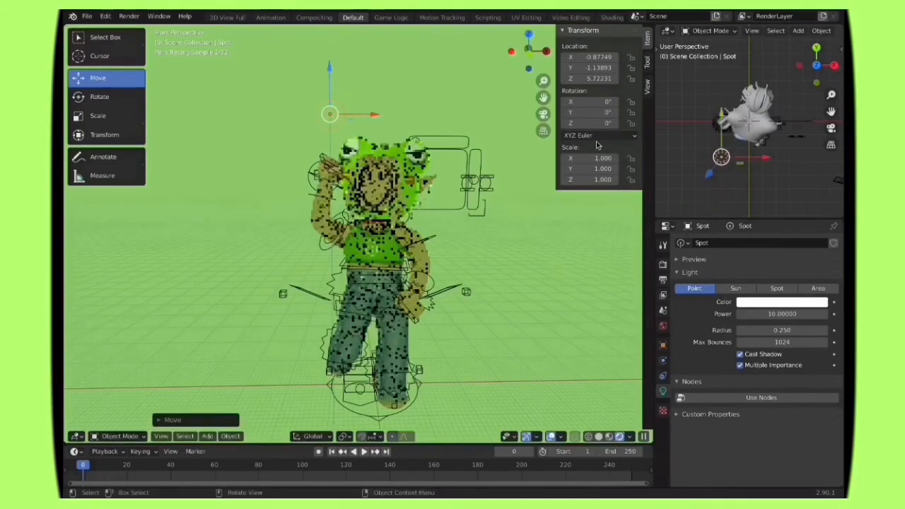
drag(768, 158, 775, 166)
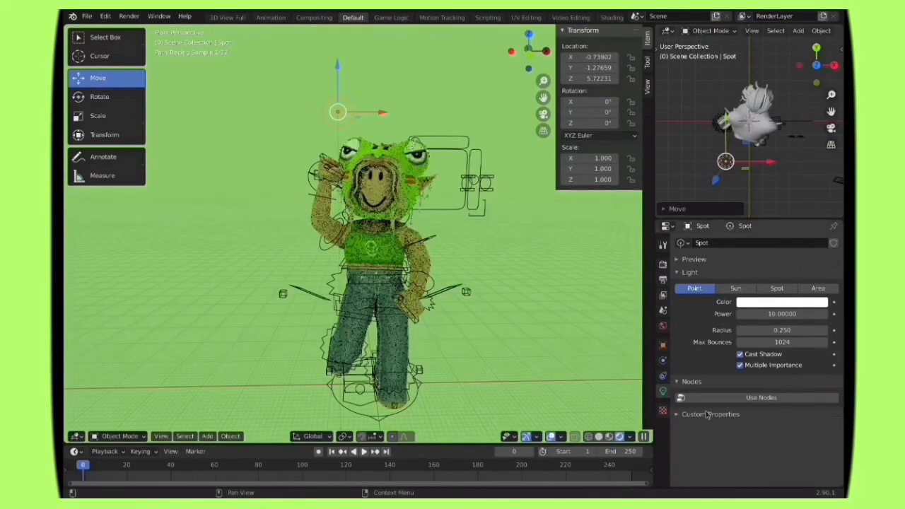
Step: Try a power of 50 on the point light in rendered shading, and raise it to 100
click(604, 438)
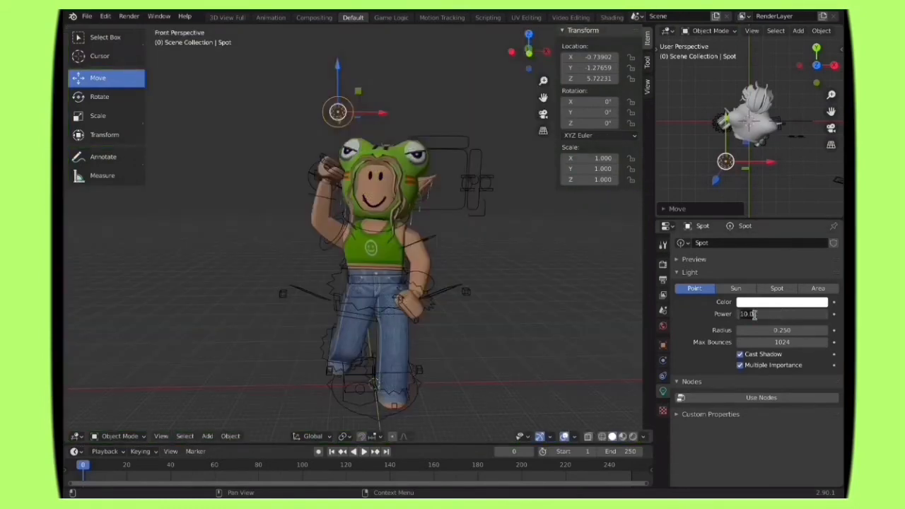
text(50)
key(Return)
click(620, 436)
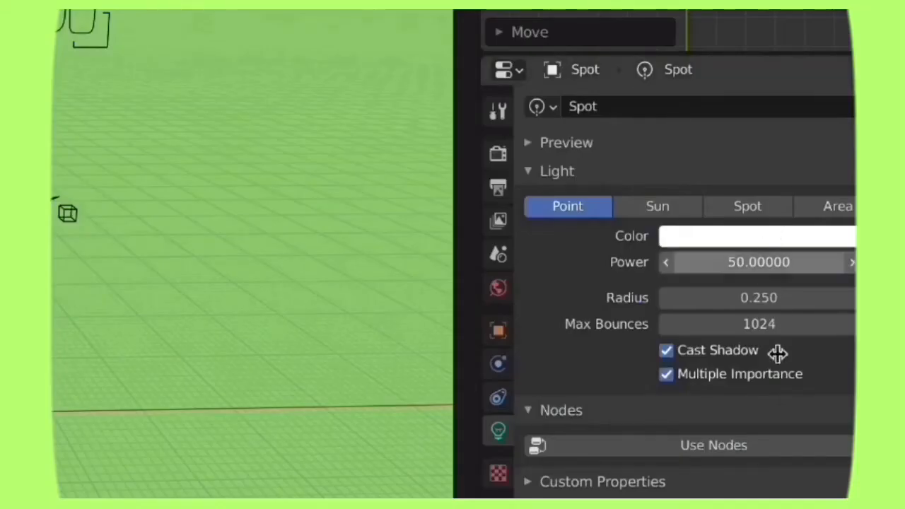
click(773, 262)
text(100)
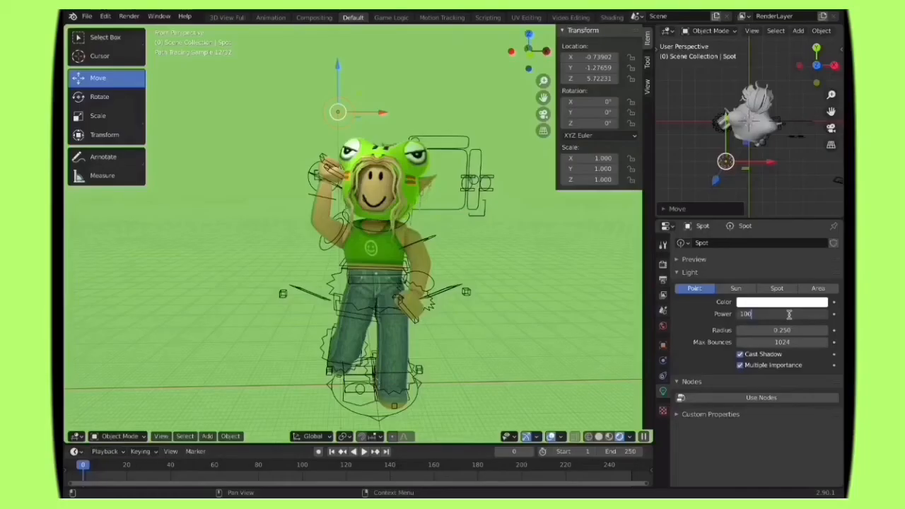
key(Return)
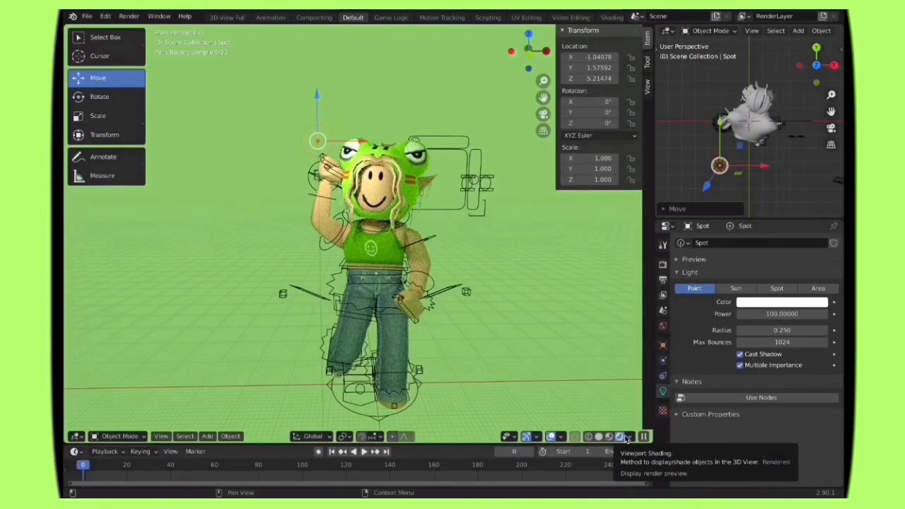
Step: Tint the point light a warm pale yellow and set its power to 150
click(753, 304)
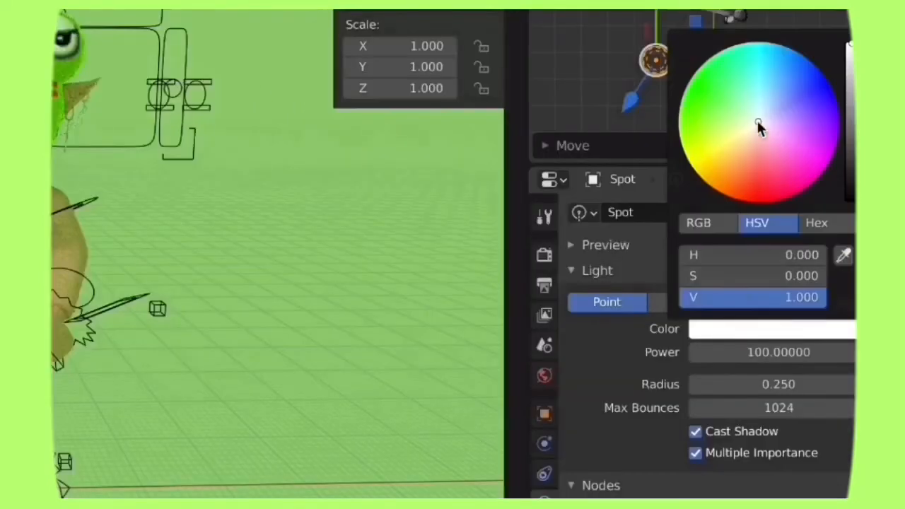
click(766, 189)
drag(749, 120, 742, 110)
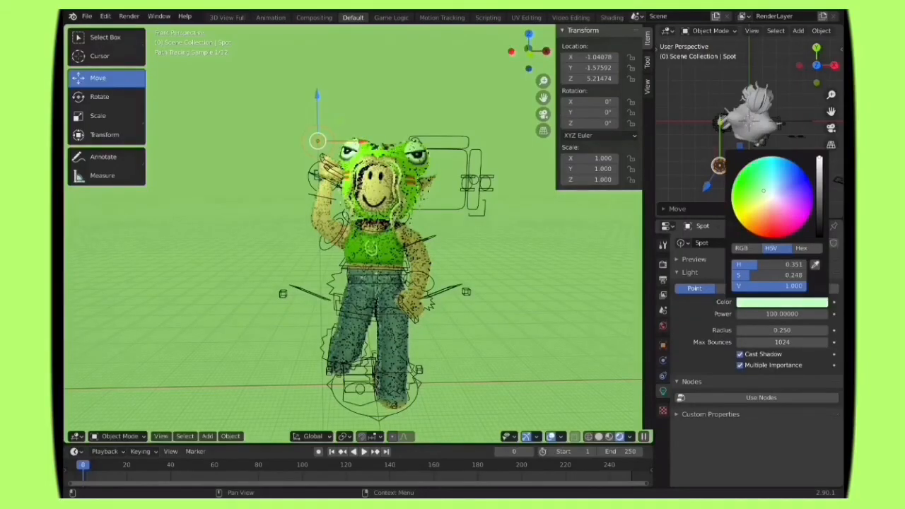
mouse_move(764, 191)
mouse_down()
mouse_move(769, 200)
mouse_move(752, 212)
mouse_move(761, 207)
mouse_up()
double_click(782, 314)
text(150)
key(Return)
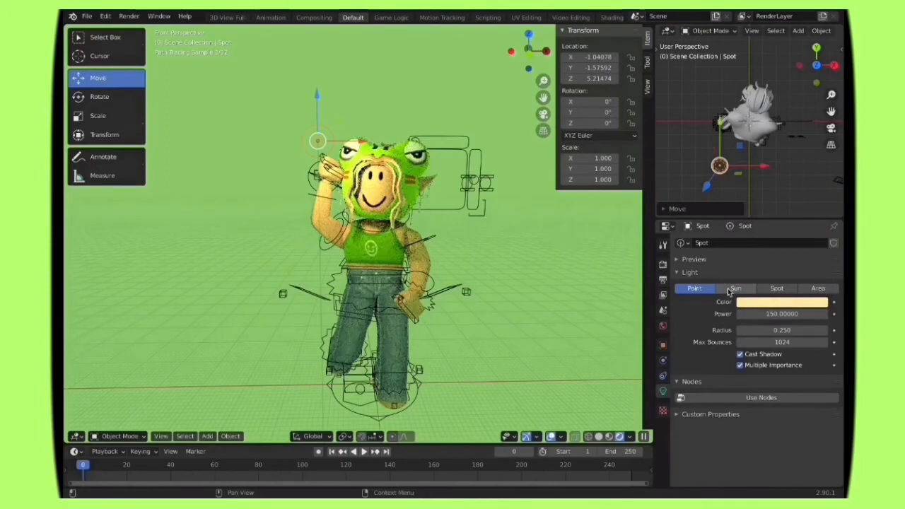
Step: Compare the Sun, Spot and Area light types on the character, and return the light to Point
click(742, 291)
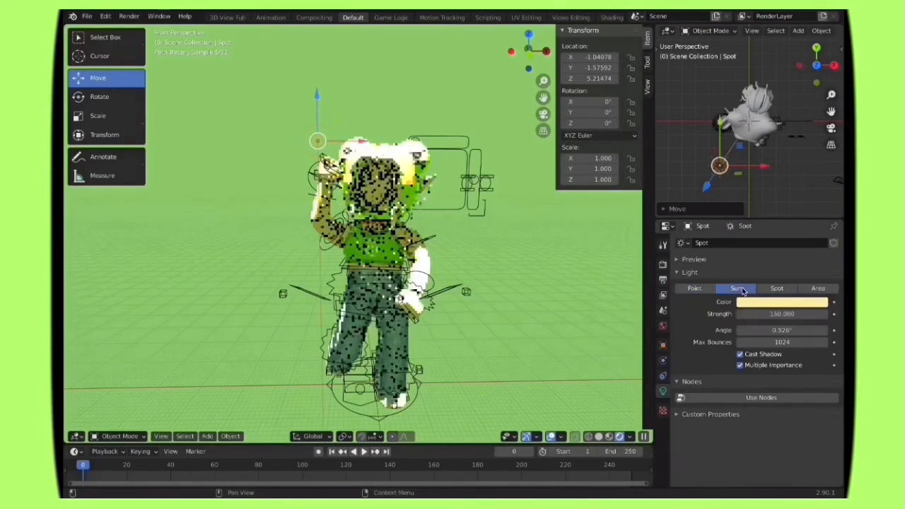
click(775, 289)
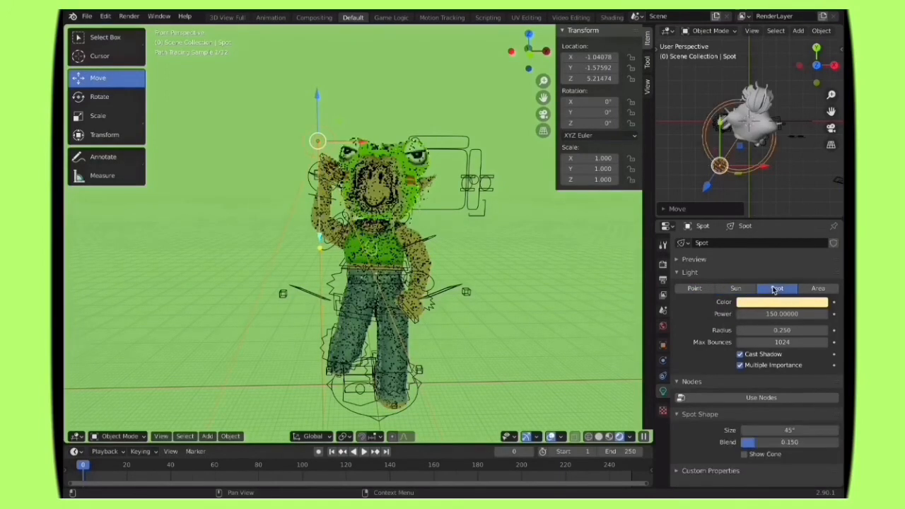
click(817, 288)
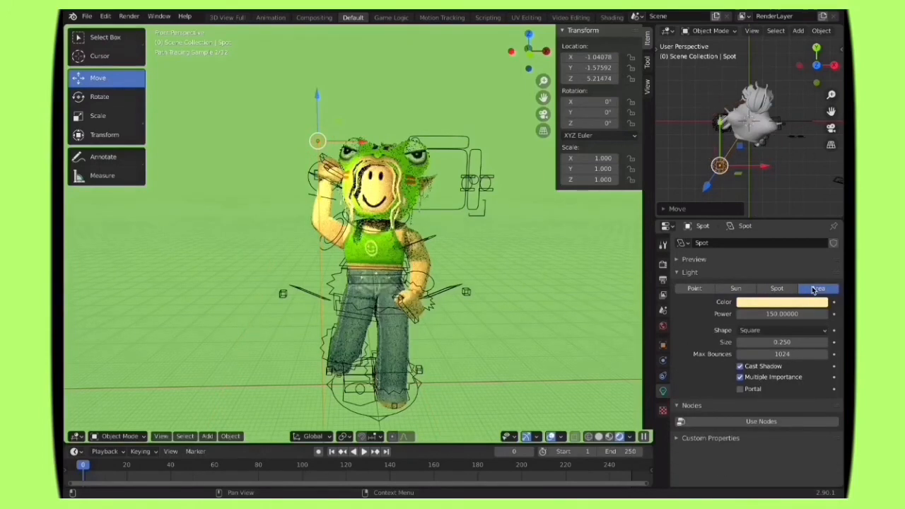
click(694, 288)
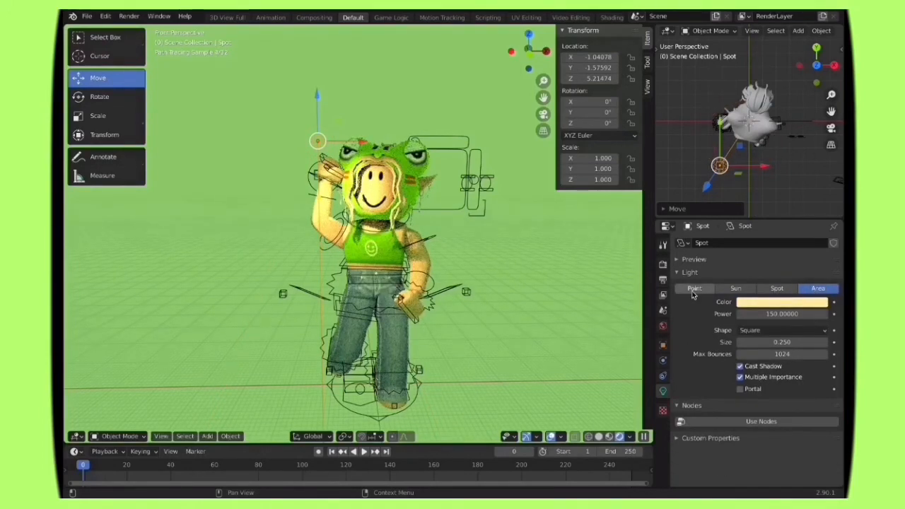
click(819, 290)
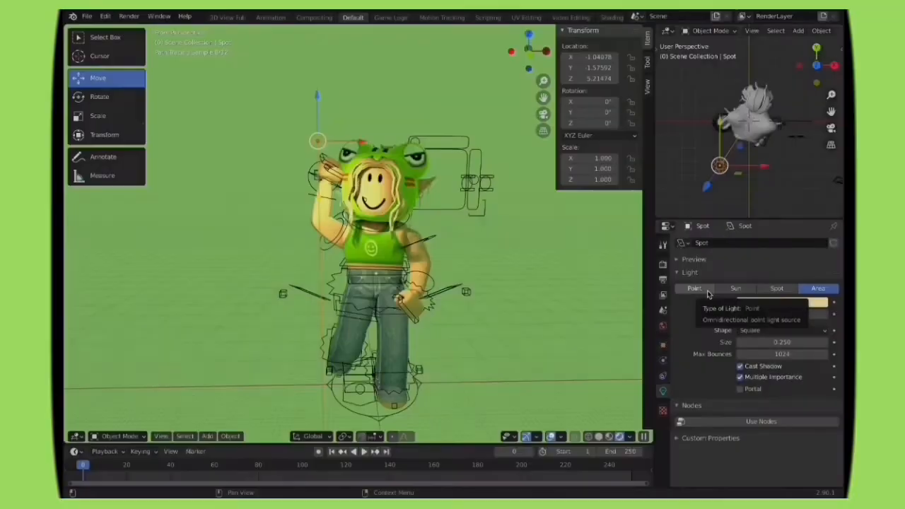
click(707, 290)
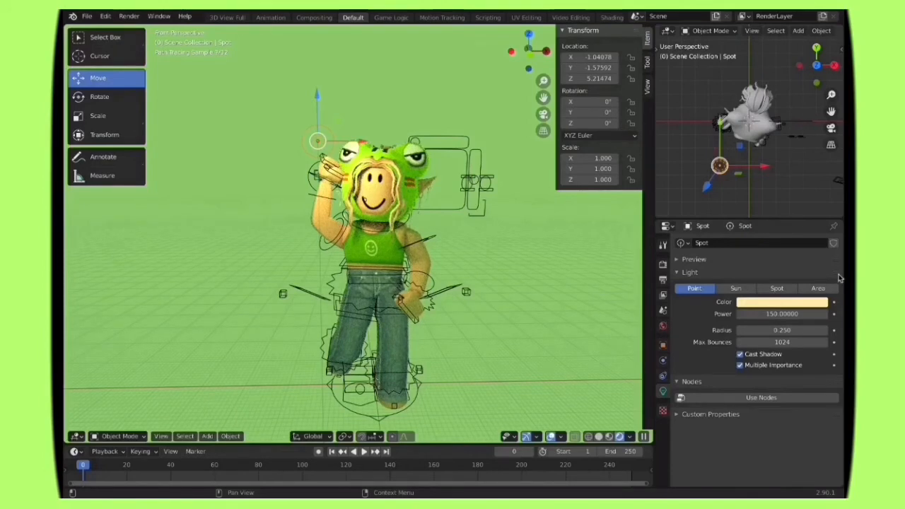
click(818, 288)
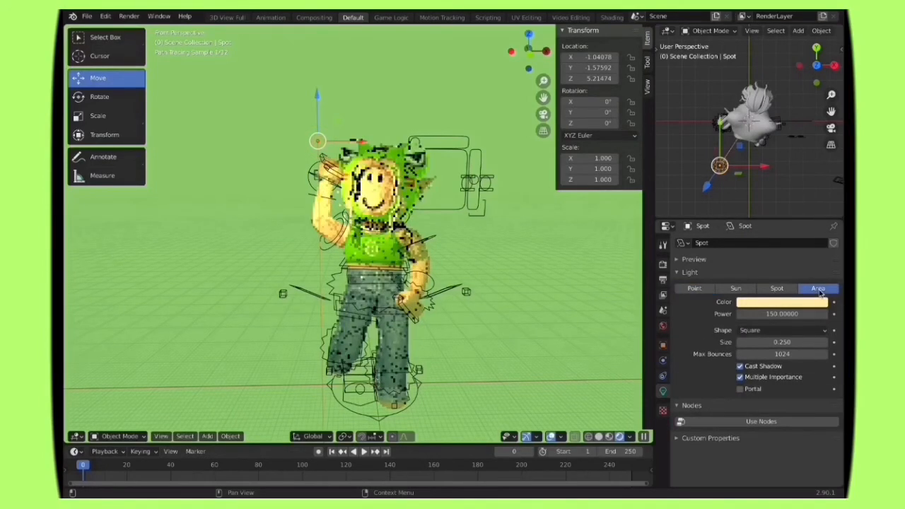
click(695, 290)
Step: Return the viewport to solid shading, add a camera to the scene, and look through it
click(598, 436)
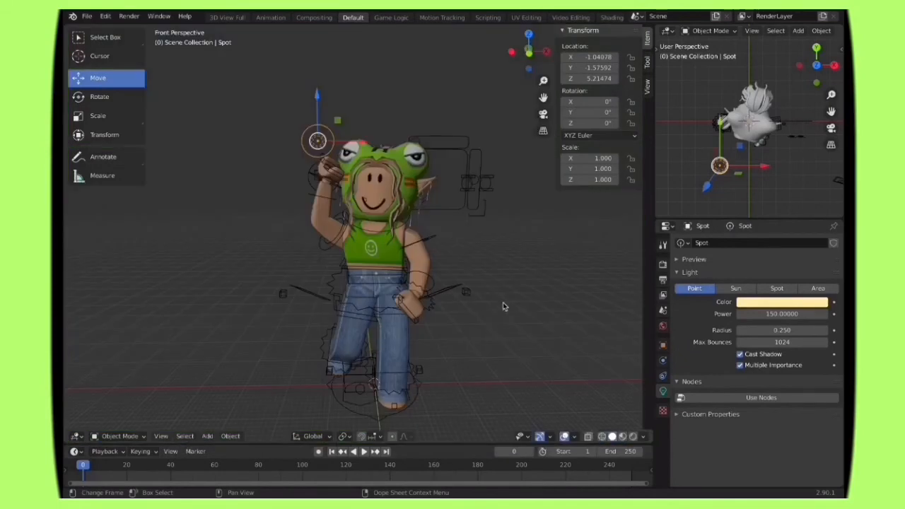
key(shift+a)
mouse_move(506, 253)
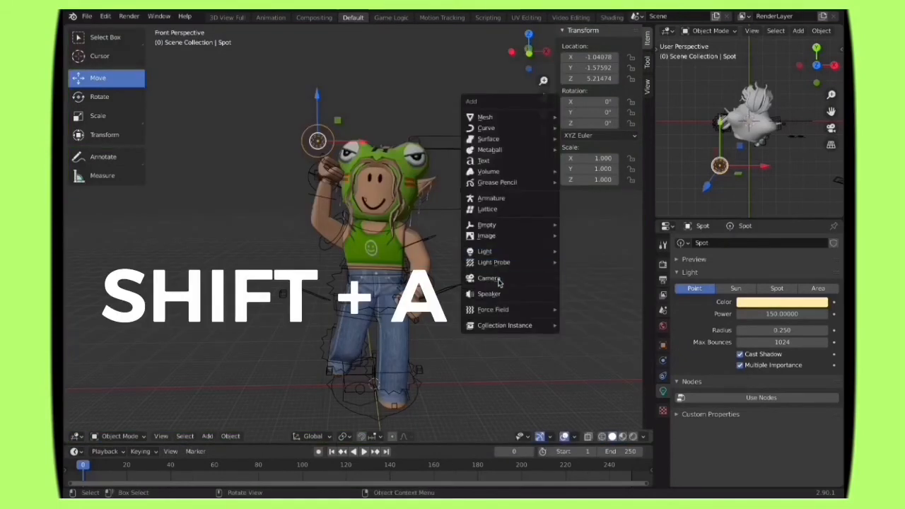
click(506, 278)
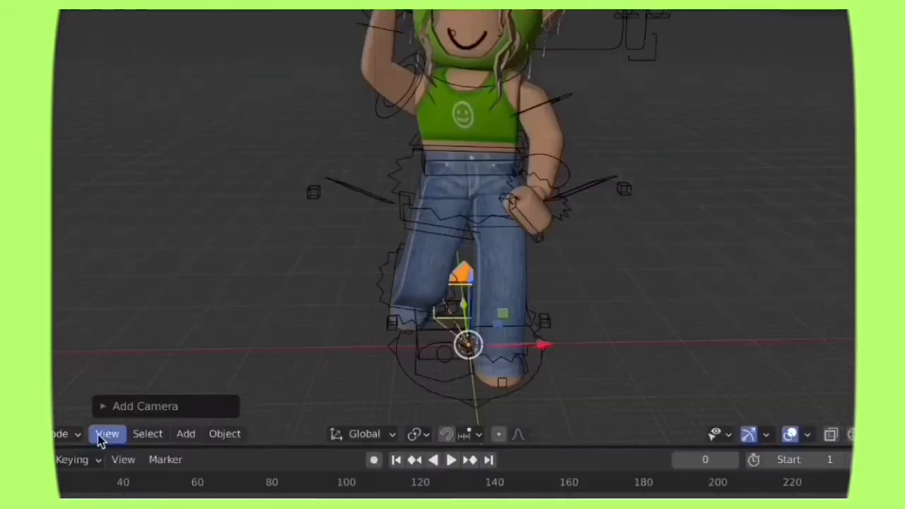
click(107, 433)
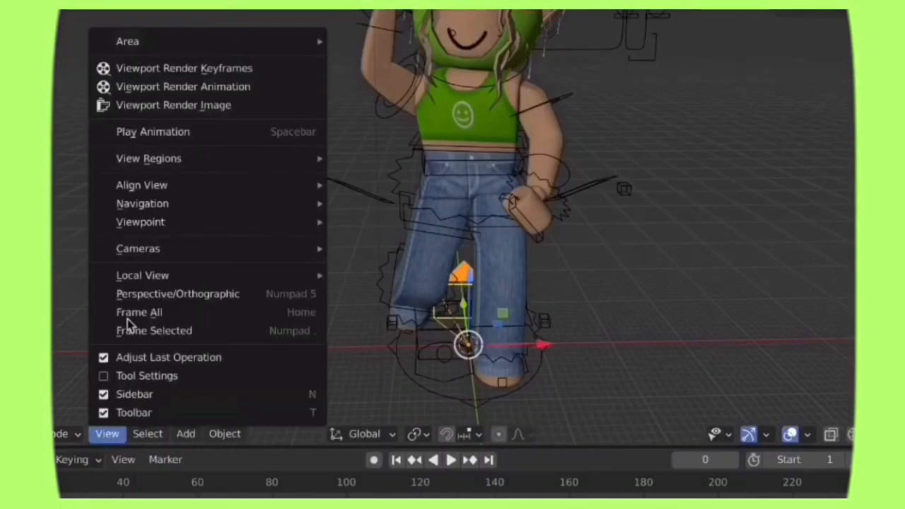
mouse_move(248, 257)
click(425, 246)
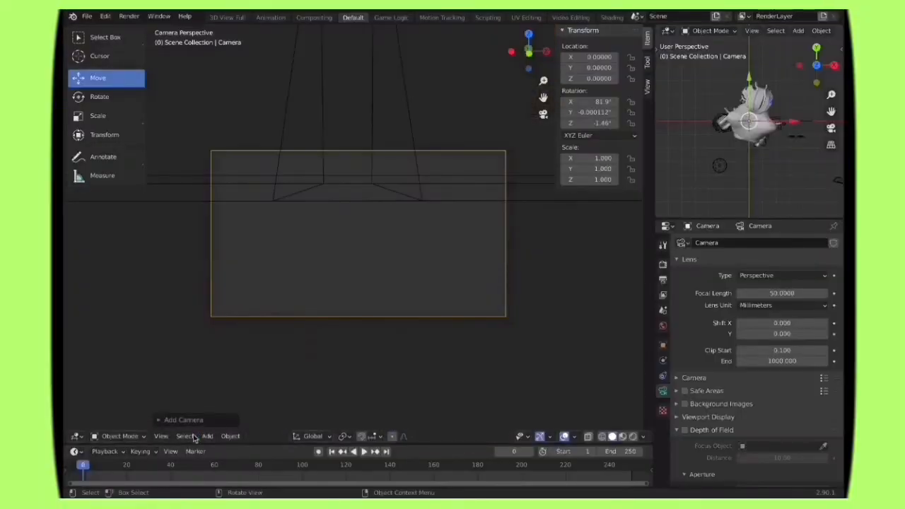
Step: Use walk navigation to place the camera facing the character at about X -2.31, Y -10.27, Z 4.81 m
click(161, 437)
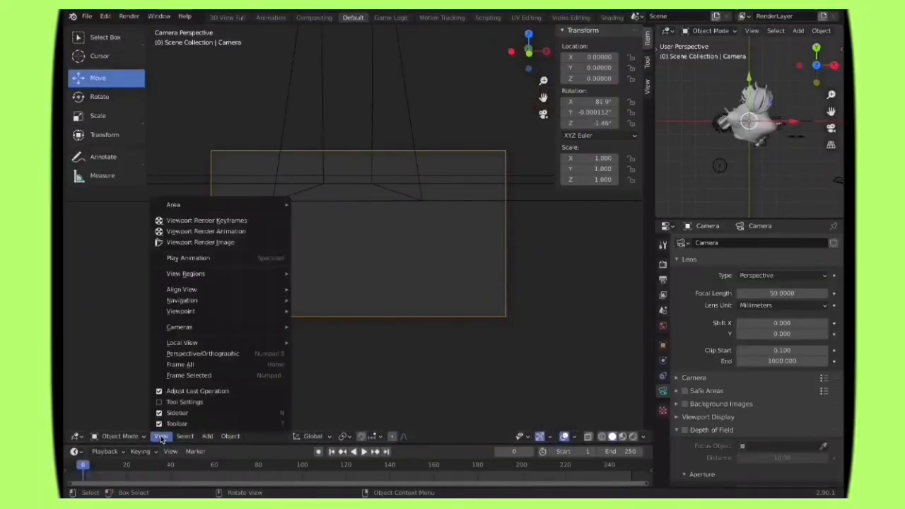
mouse_move(212, 310)
click(339, 302)
key(s)
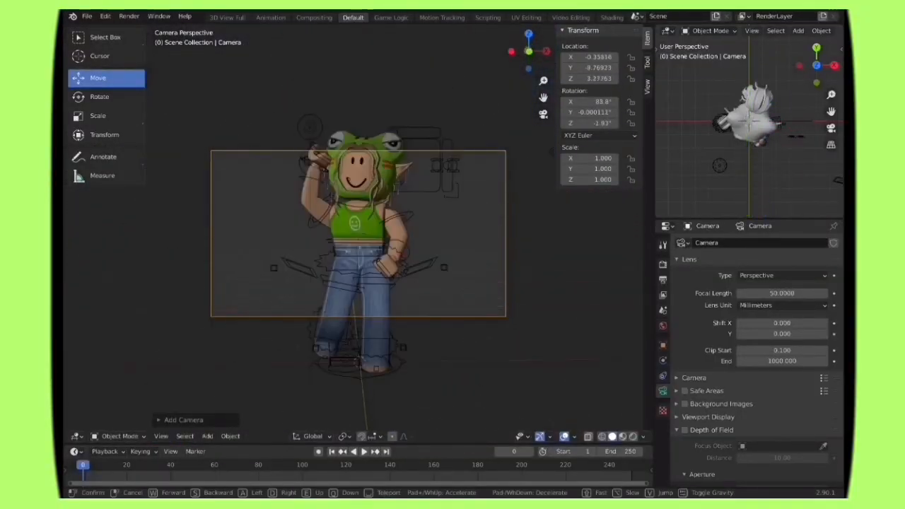
key(w)
key(s)
key(s)
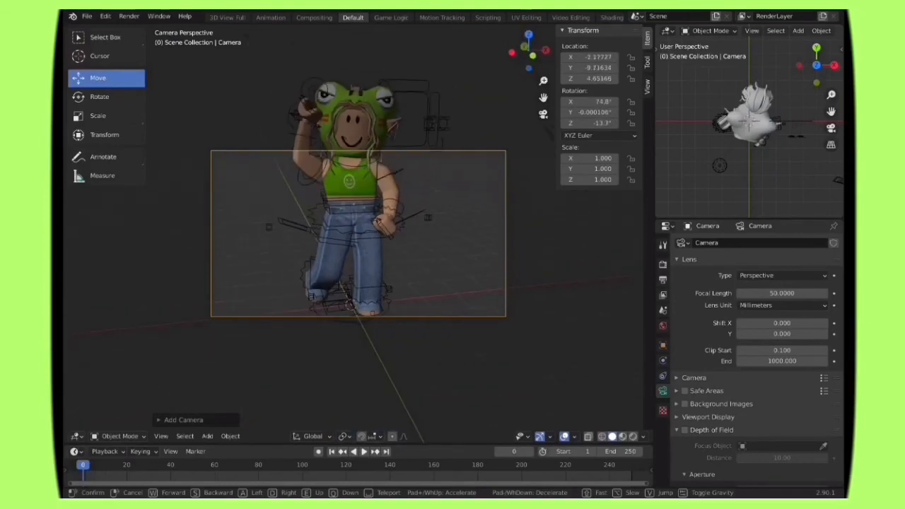
click(287, 203)
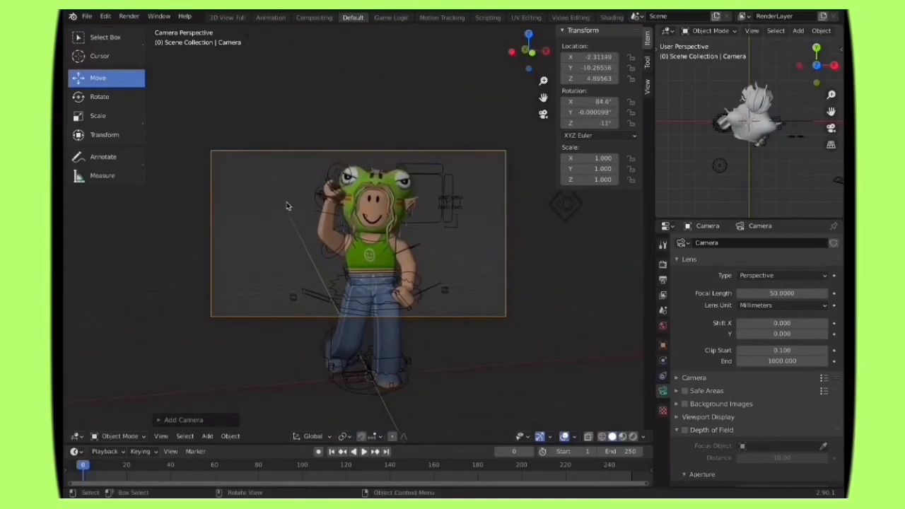
Step: Set the render output to PNG with RGBA color, saved in the finished gfx folder
click(662, 279)
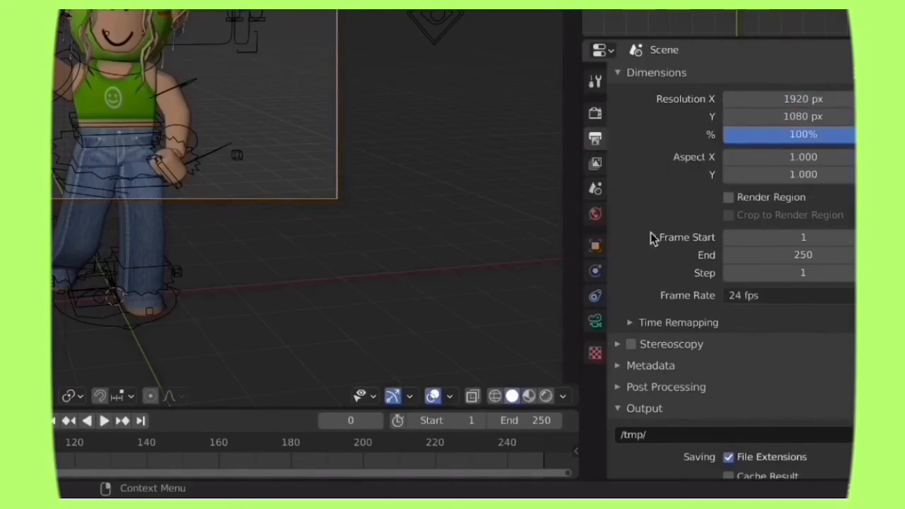
scroll(696, 222, down, 3)
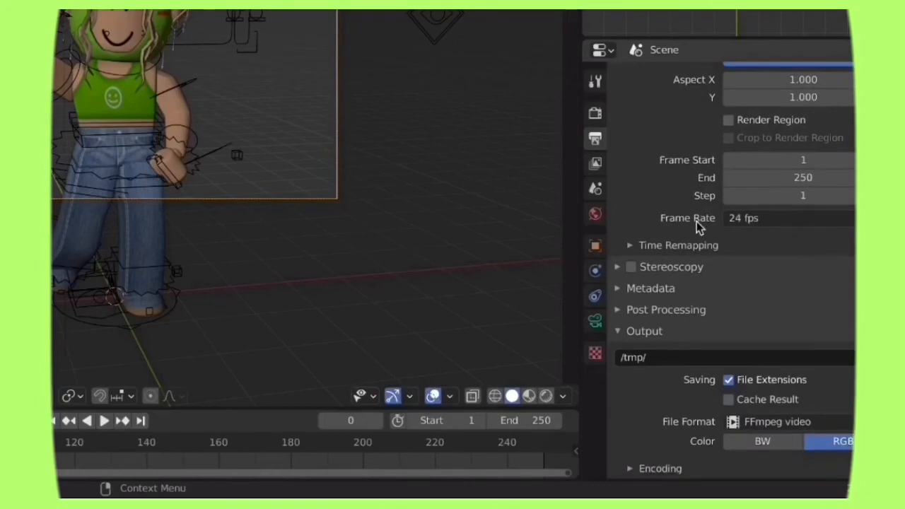
click(763, 421)
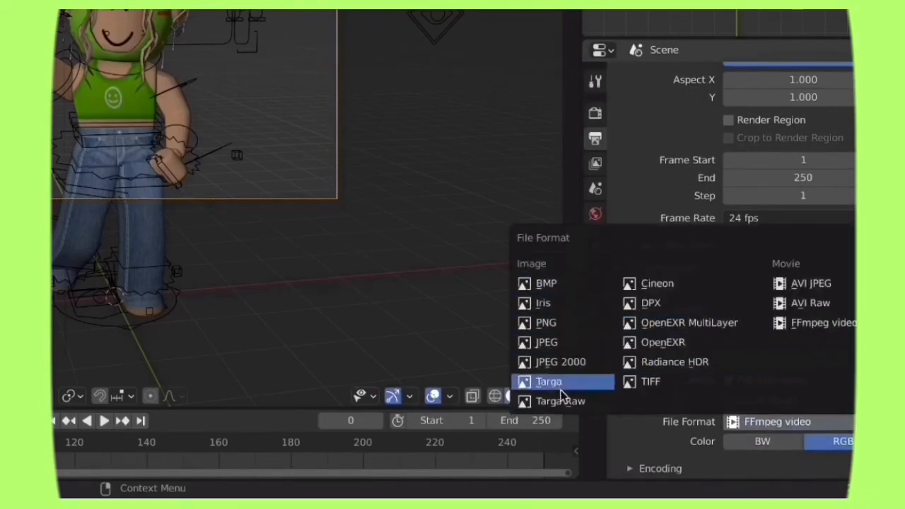
click(571, 322)
click(844, 443)
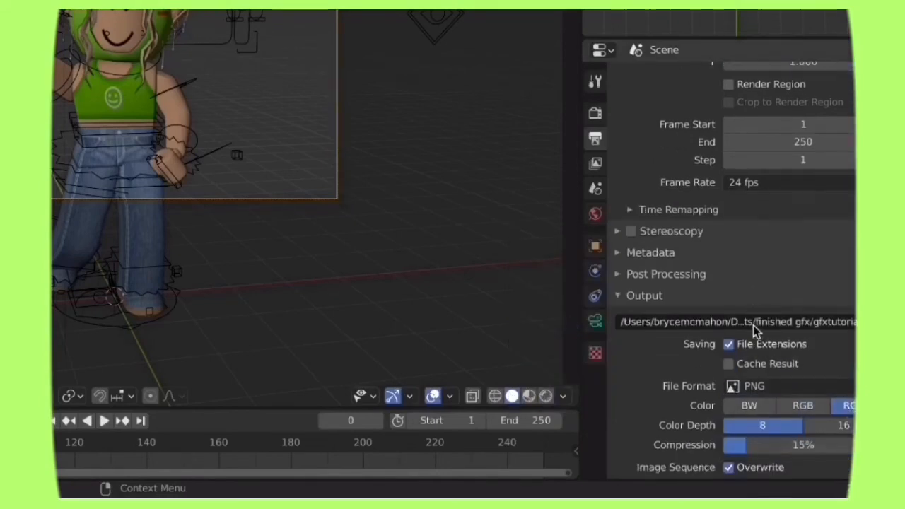
scroll(753, 325, down, 2)
scroll(696, 210, up, 4)
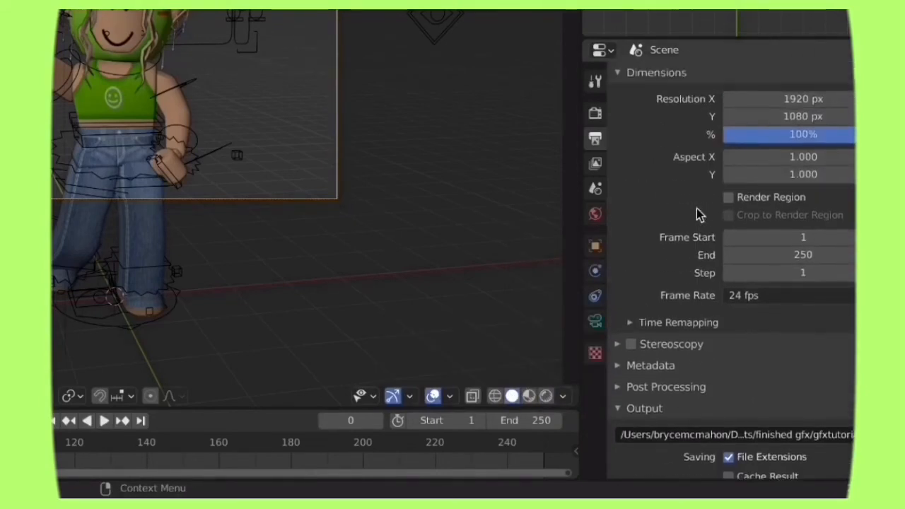
Step: Enable a transparent film background for the render, preview it in rendered shading, and return to solid shading
click(595, 115)
scroll(701, 205, down, 3)
scroll(703, 207, up, 2)
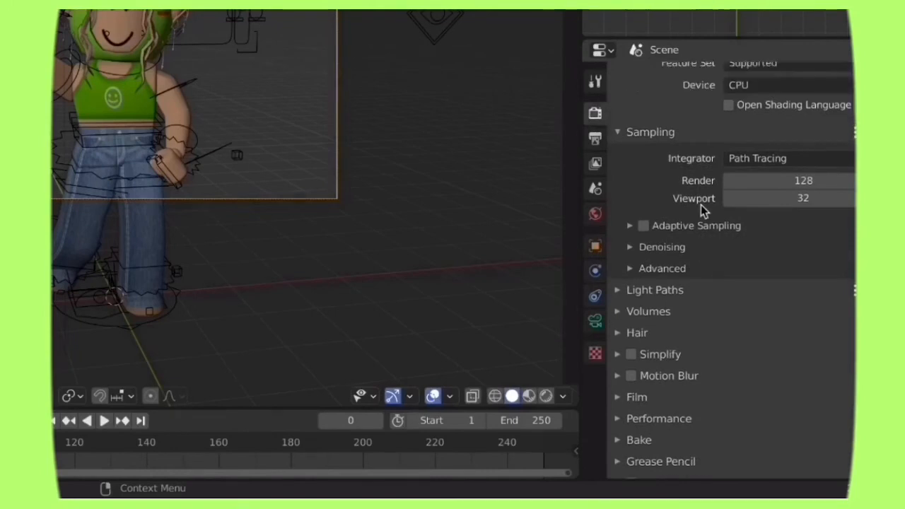
scroll(724, 205, down, 2)
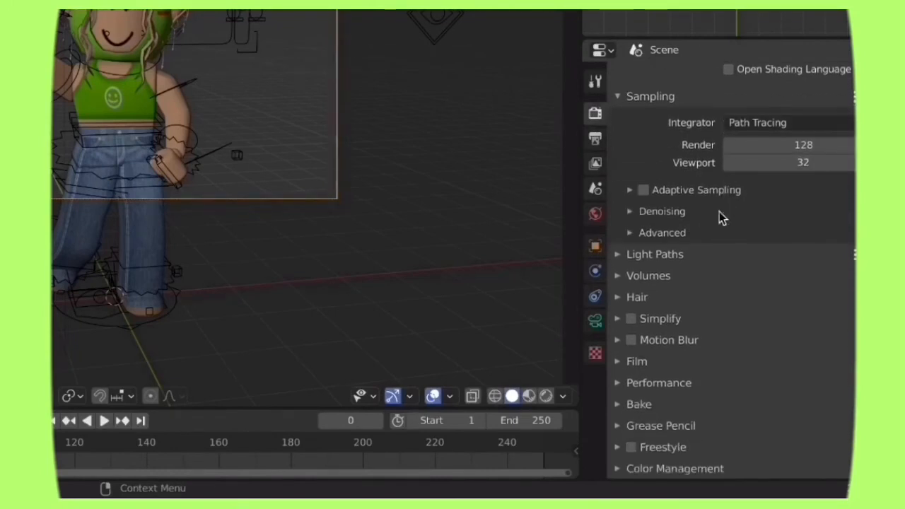
click(620, 361)
scroll(628, 368, down, 5)
click(644, 327)
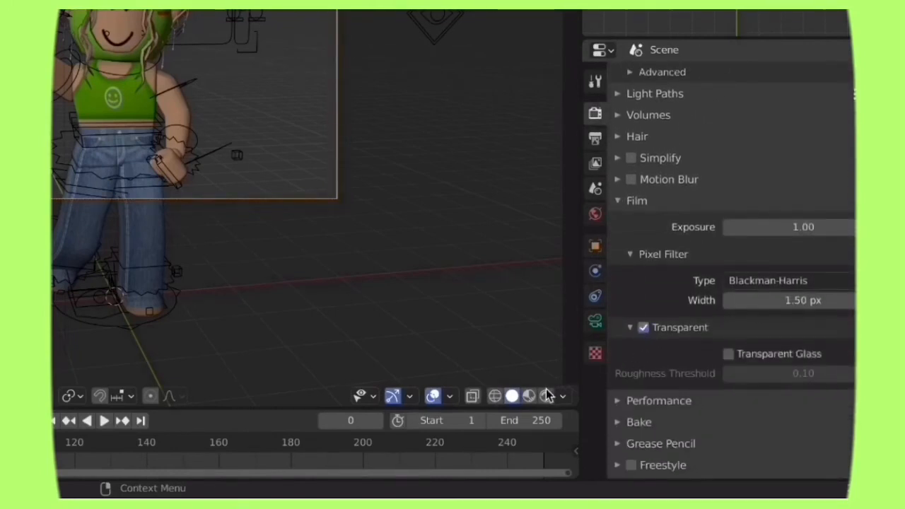
click(545, 396)
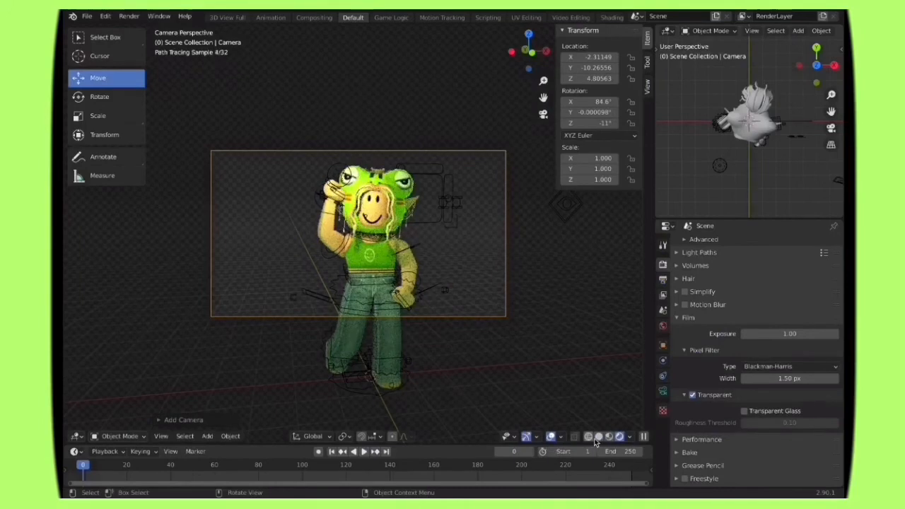
click(597, 438)
scroll(693, 368, up, 5)
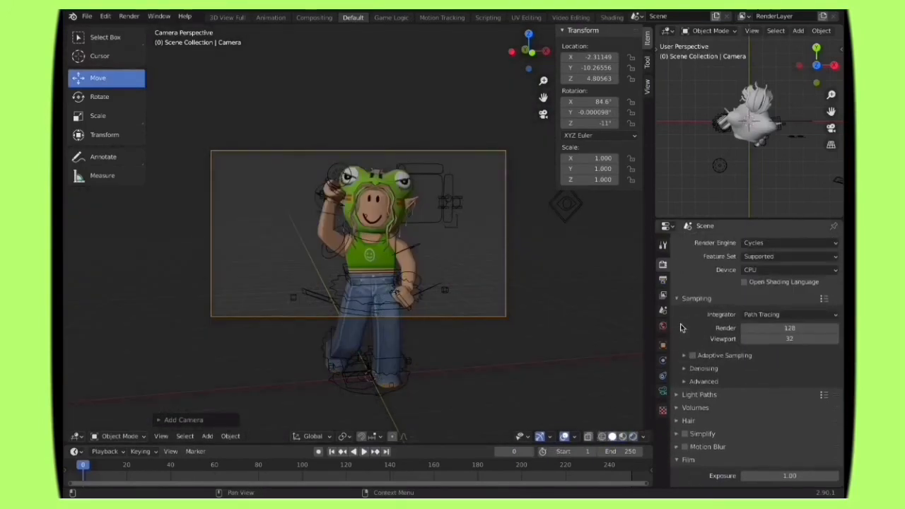
Step: Use walk navigation to bring the camera closer to the character, at about X -2.27, Y -9.69, Z 4.78
click(160, 436)
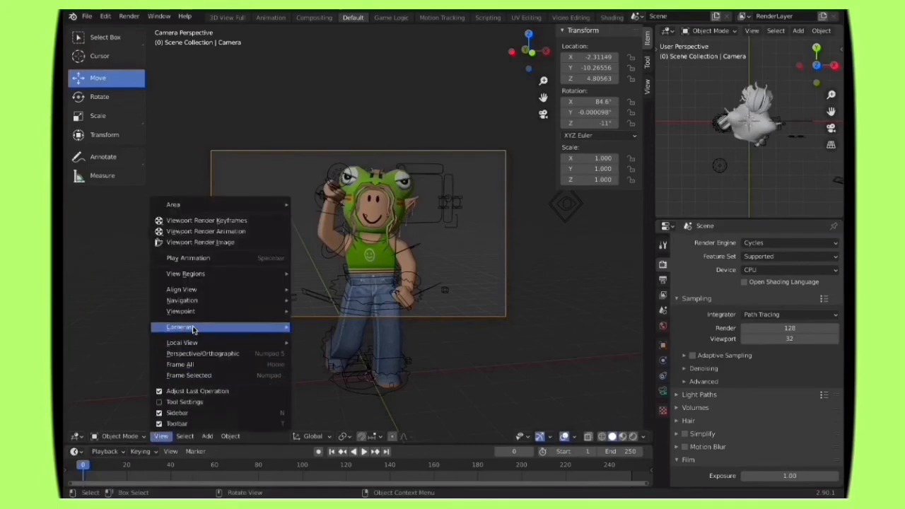
mouse_move(233, 300)
click(308, 303)
key(w)
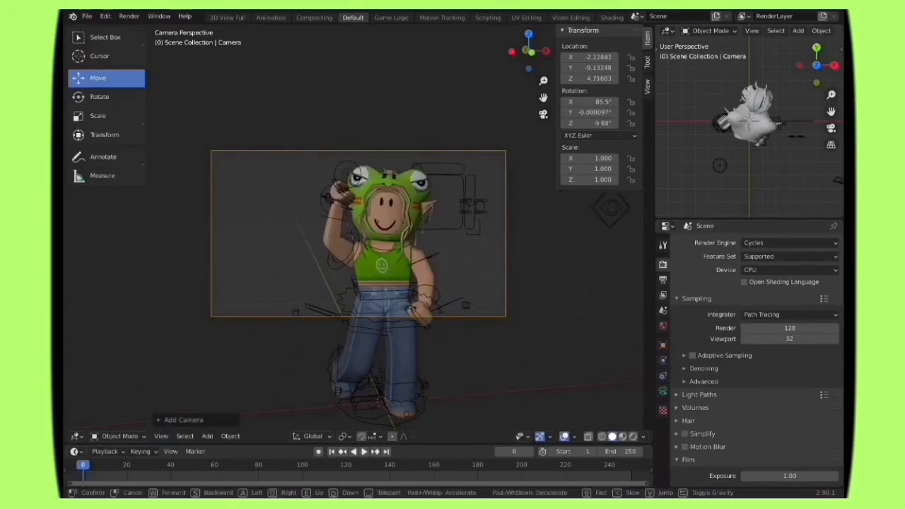
key(Return)
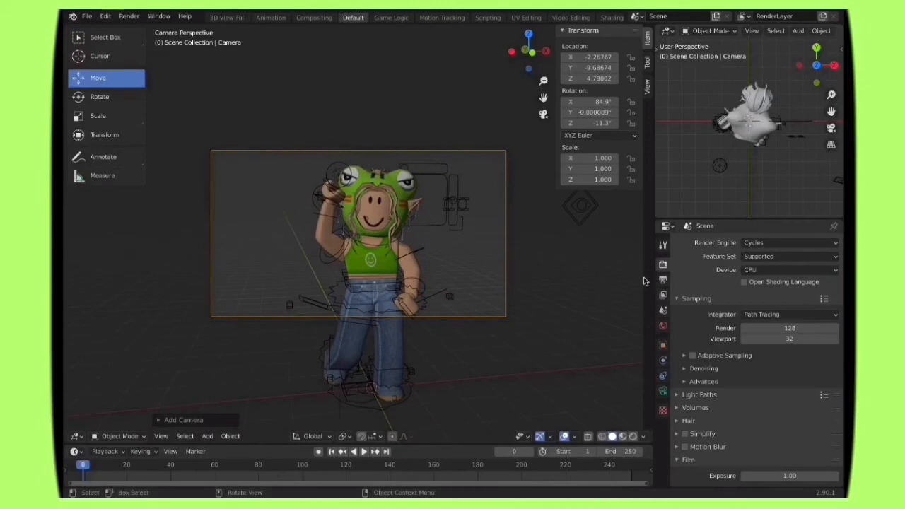
click(663, 281)
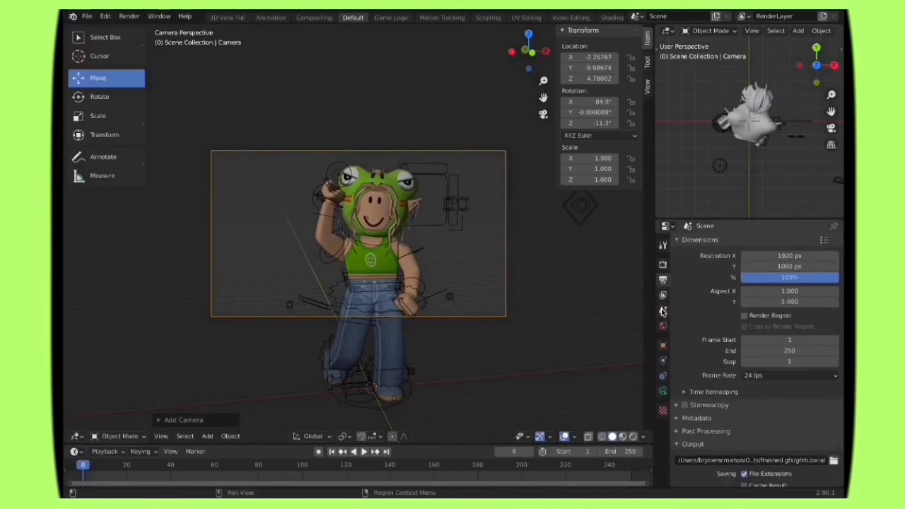
click(663, 311)
click(663, 295)
click(663, 280)
click(662, 265)
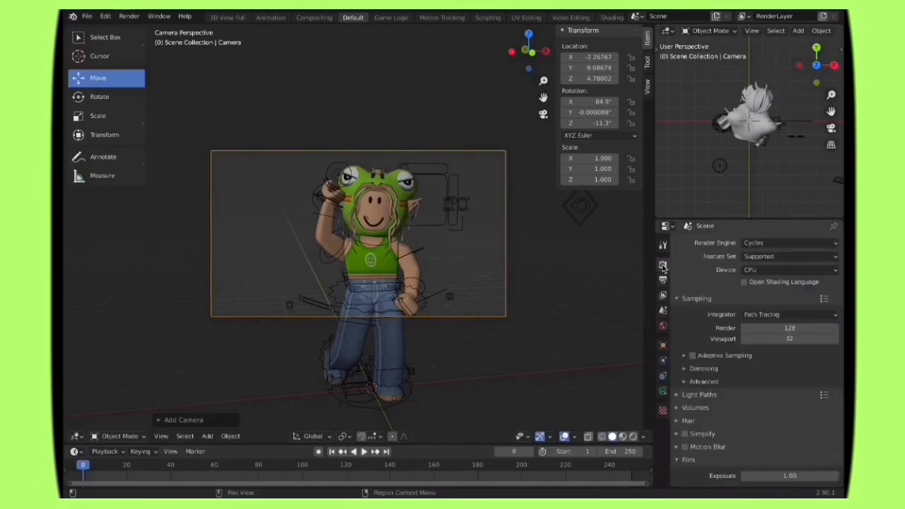
click(663, 279)
Step: Tilt the camera by setting its Y rotation to 14° in the object properties
click(662, 345)
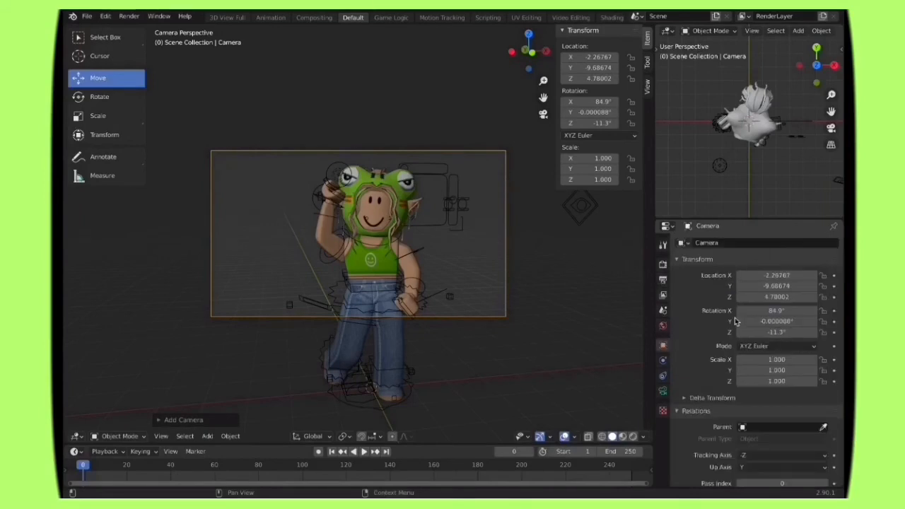
click(814, 324)
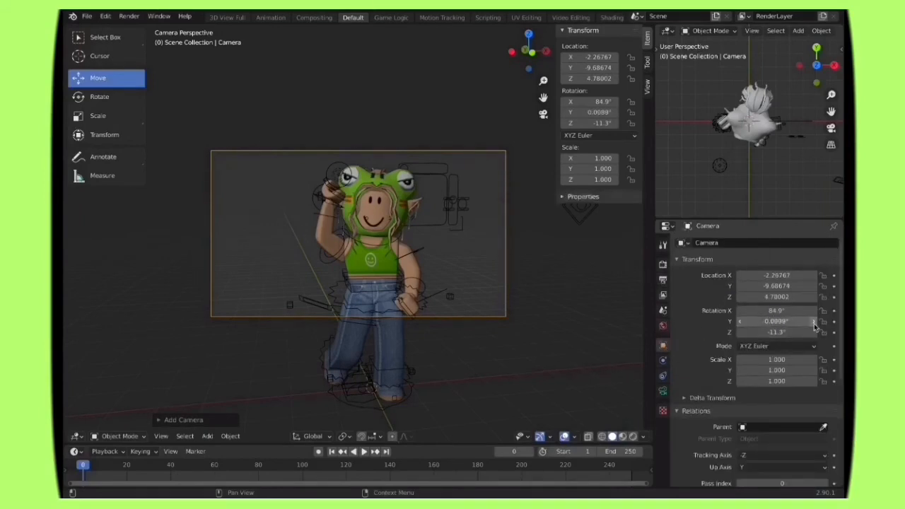
click(814, 324)
click(813, 324)
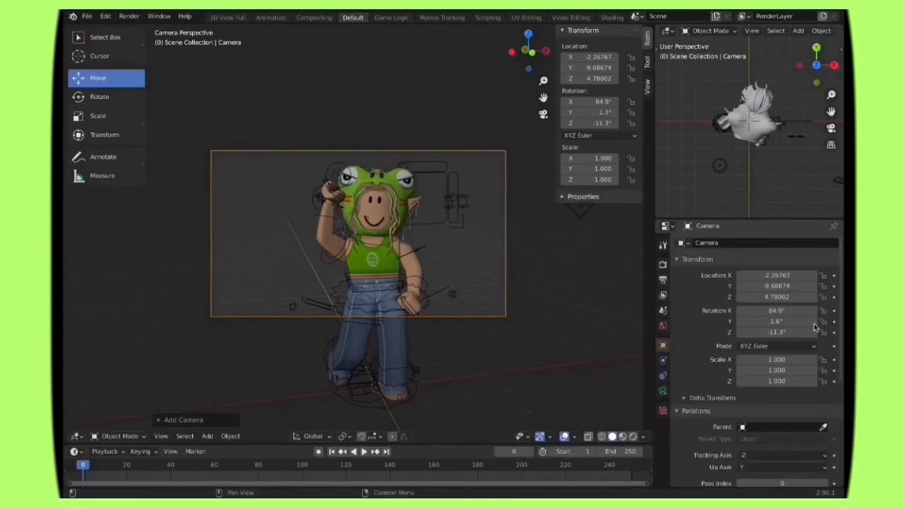
click(814, 323)
click(814, 323)
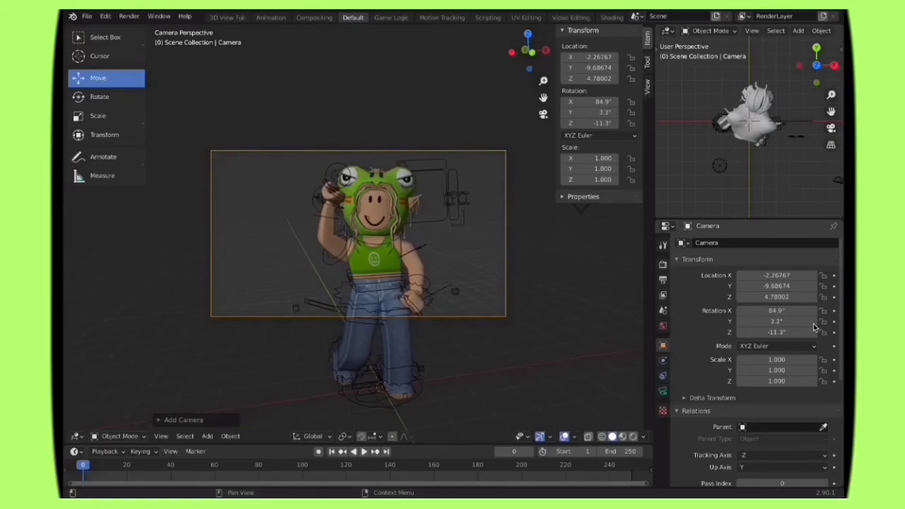
click(814, 323)
click(814, 323)
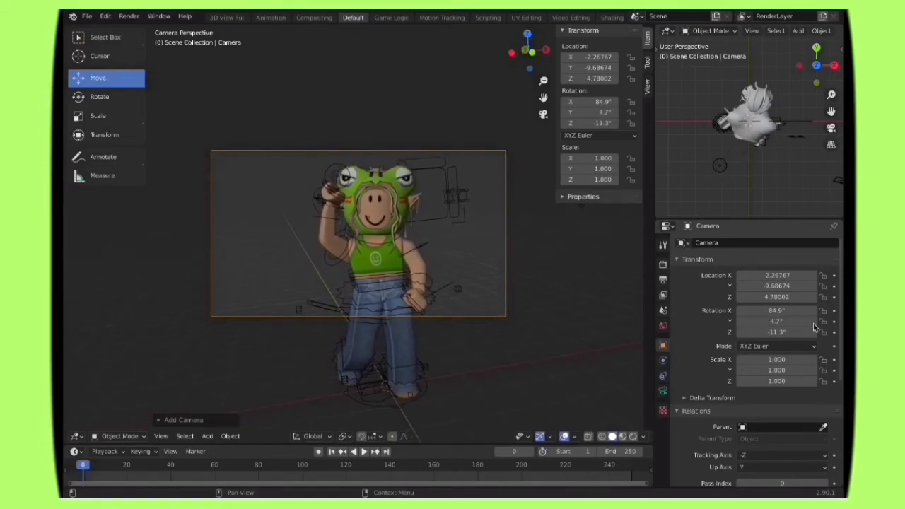
click(814, 323)
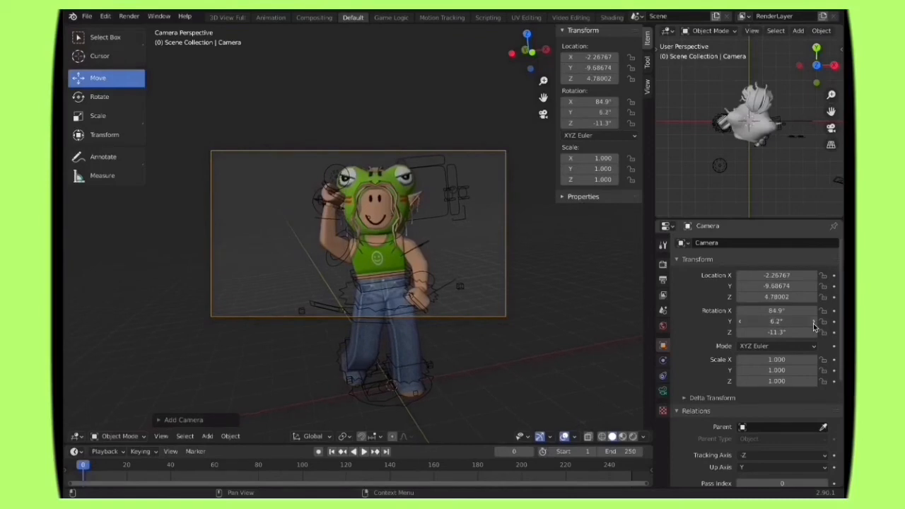
click(814, 323)
click(813, 323)
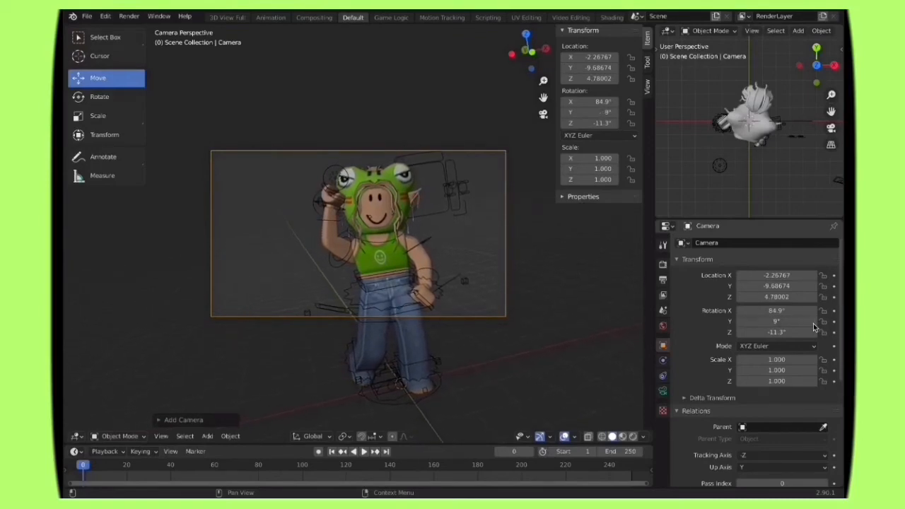
click(814, 323)
click(790, 323)
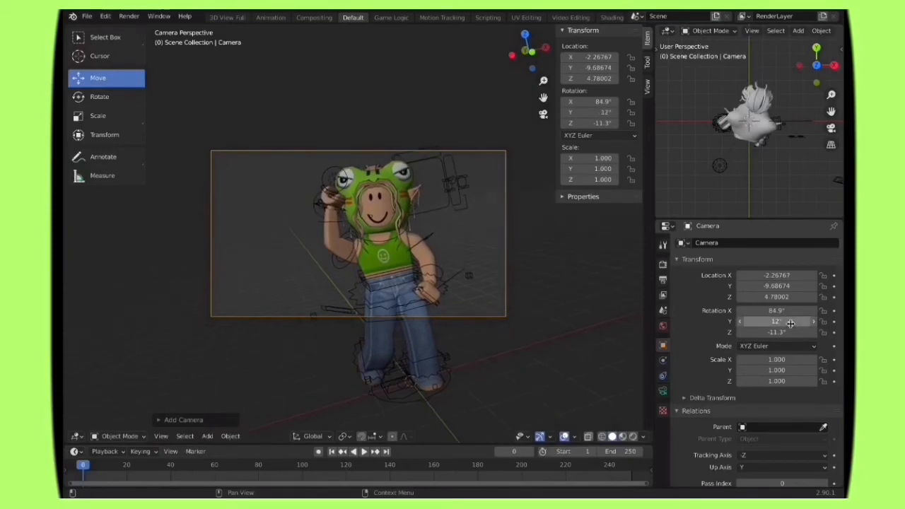
click(790, 323)
text(14)
key(Return)
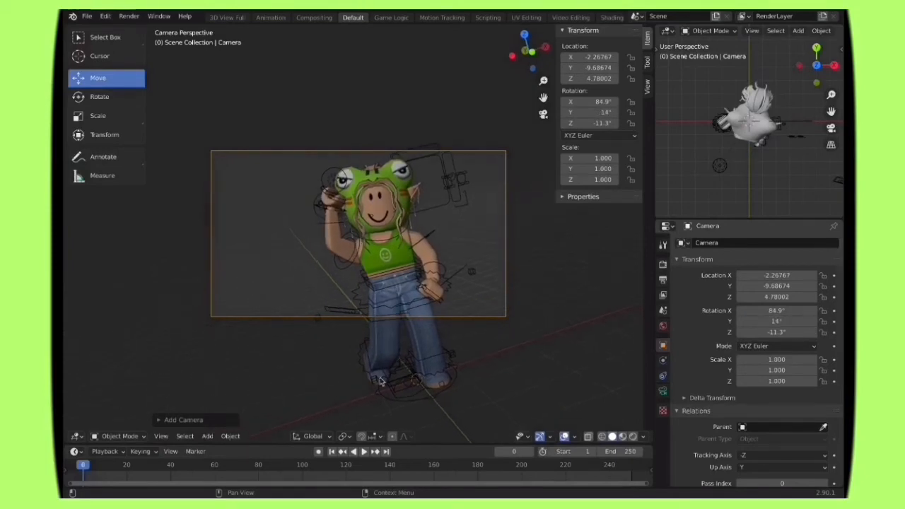
Step: Reframe the tilted shot with walk navigation, placing the camera at about X -2.73, Y -9.20, Z 4.76
click(162, 435)
mouse_move(184, 299)
click(332, 300)
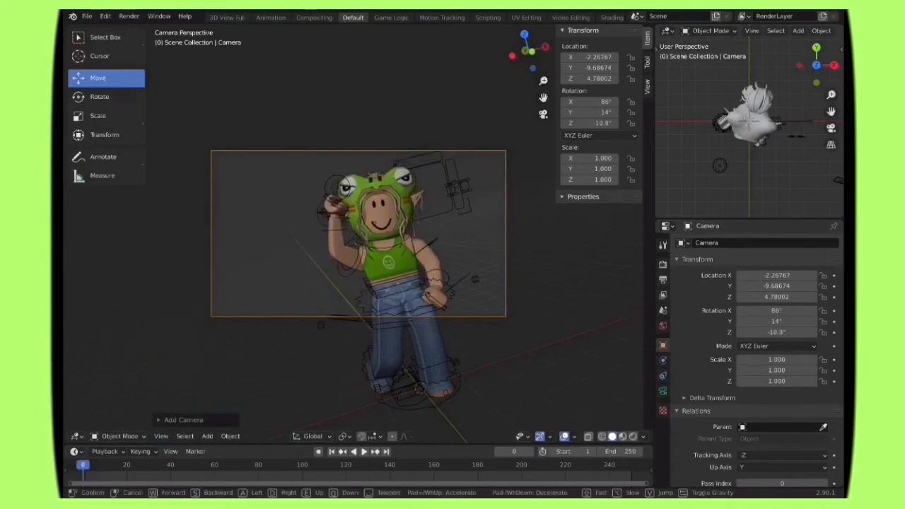
key(s)
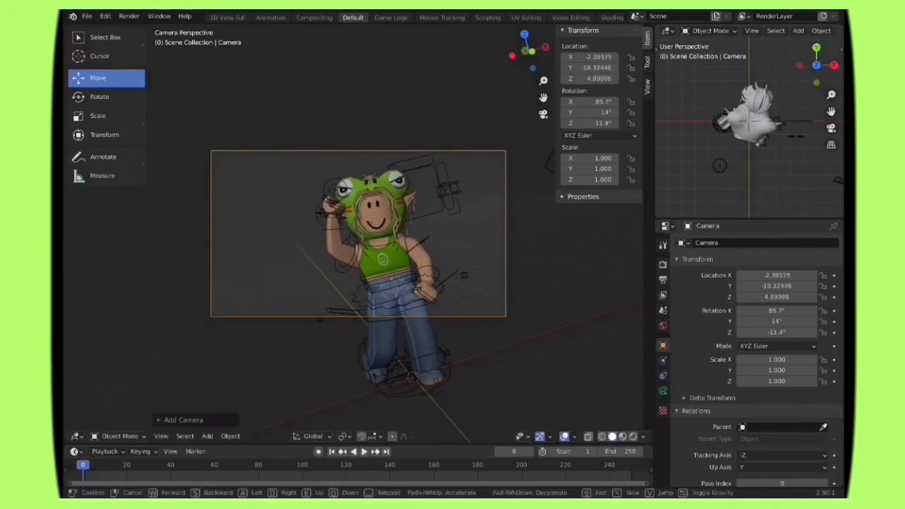
key(w)
key(a)
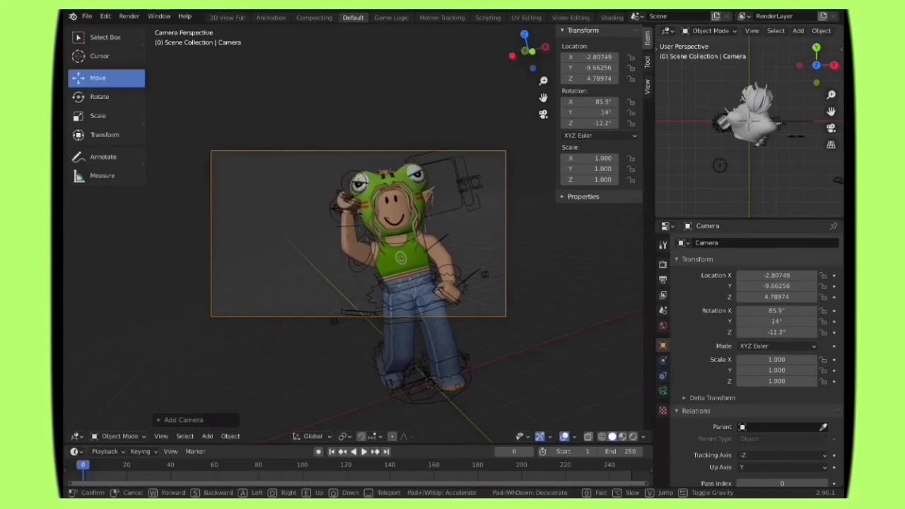
key(s)
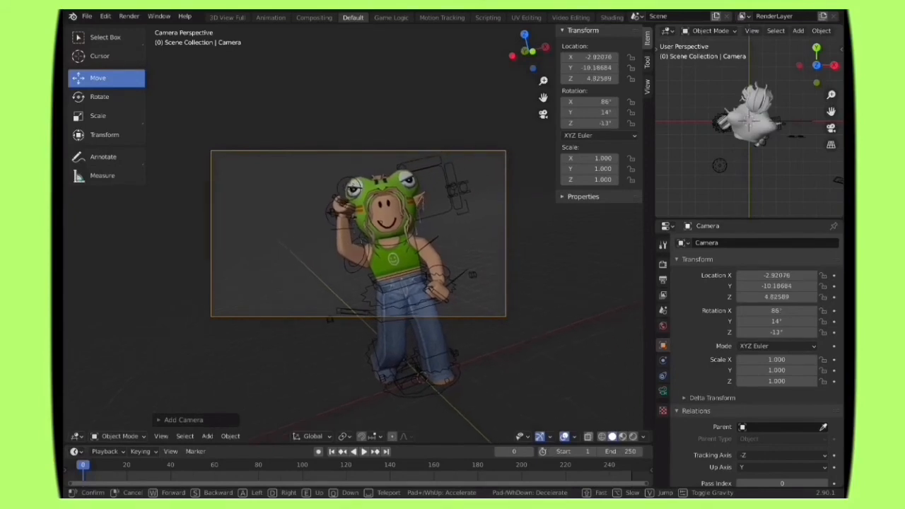
key(w)
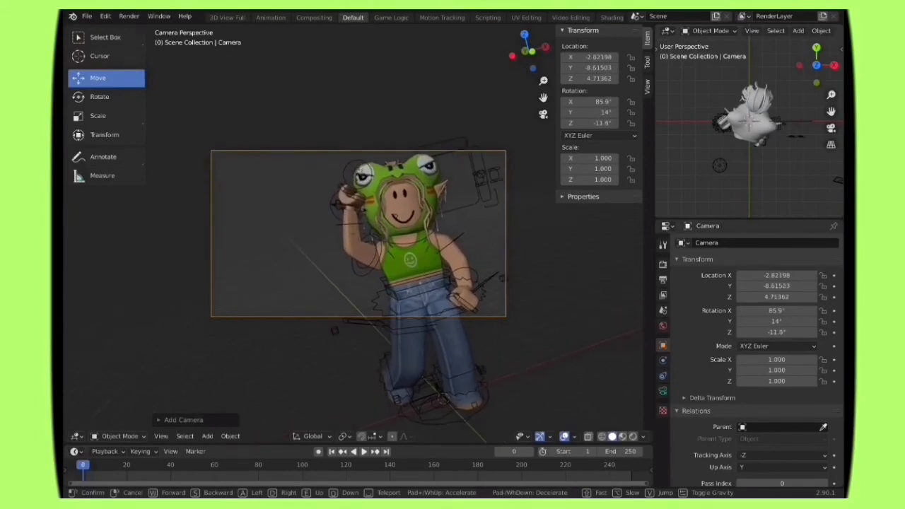
key(s)
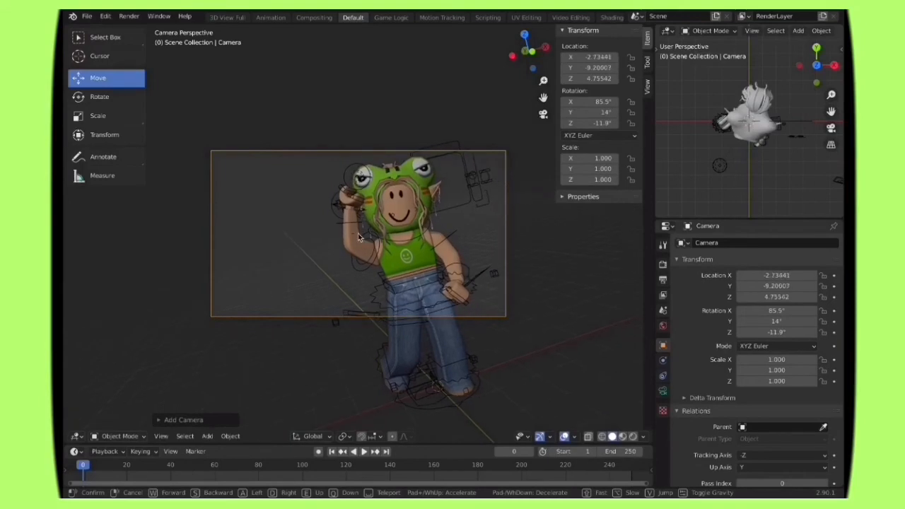
click(358, 237)
Step: Preview the scene in rendered shading, try the Spot light as Area and Sun, and set its type to Point
click(633, 436)
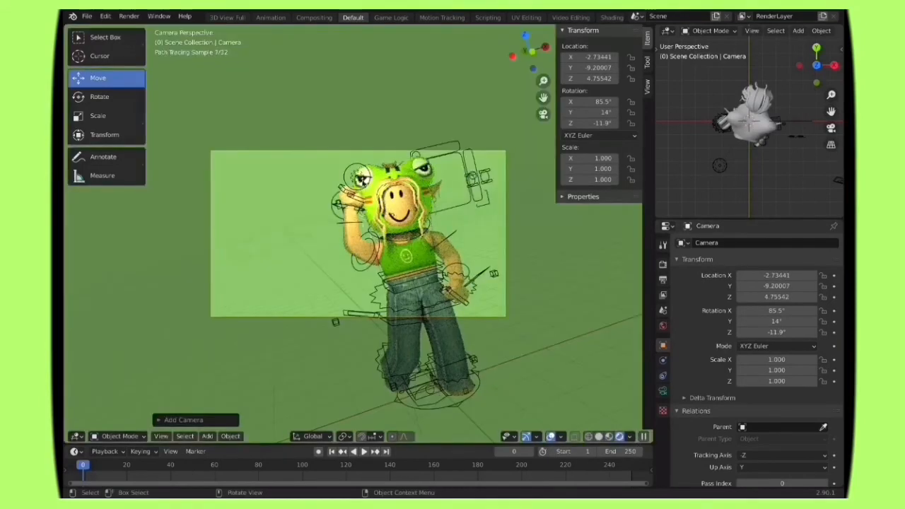
click(360, 178)
click(662, 391)
click(818, 288)
click(735, 288)
click(693, 290)
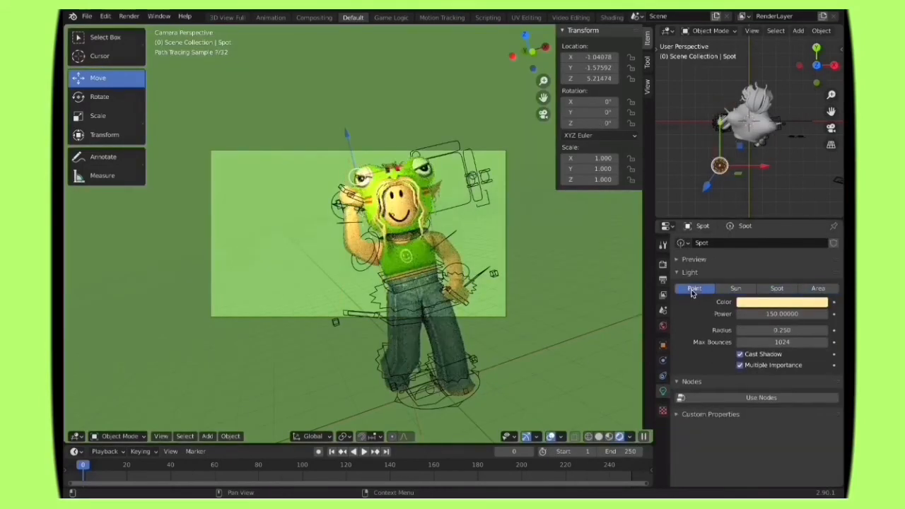
Step: Compare Area and Point again for the Spot light, keep Point, and set its power to 180
click(465, 382)
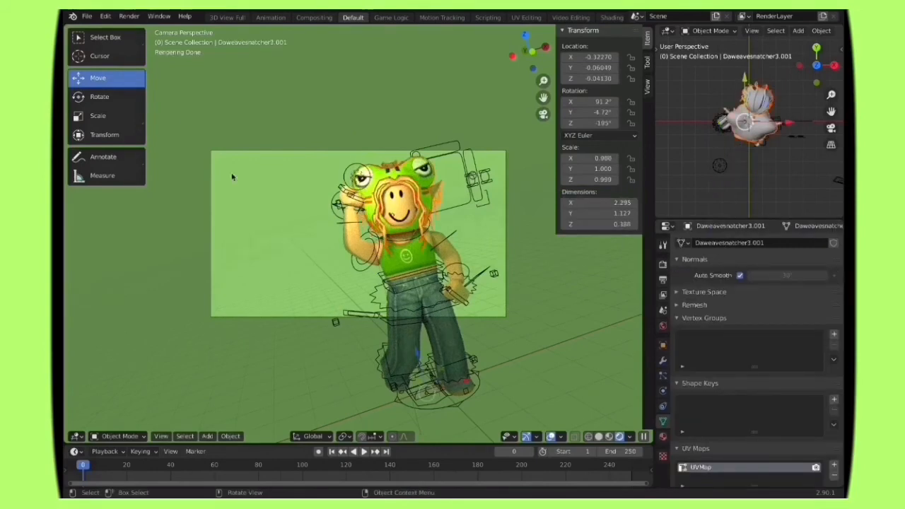
key(g)
click(362, 178)
click(720, 166)
click(818, 288)
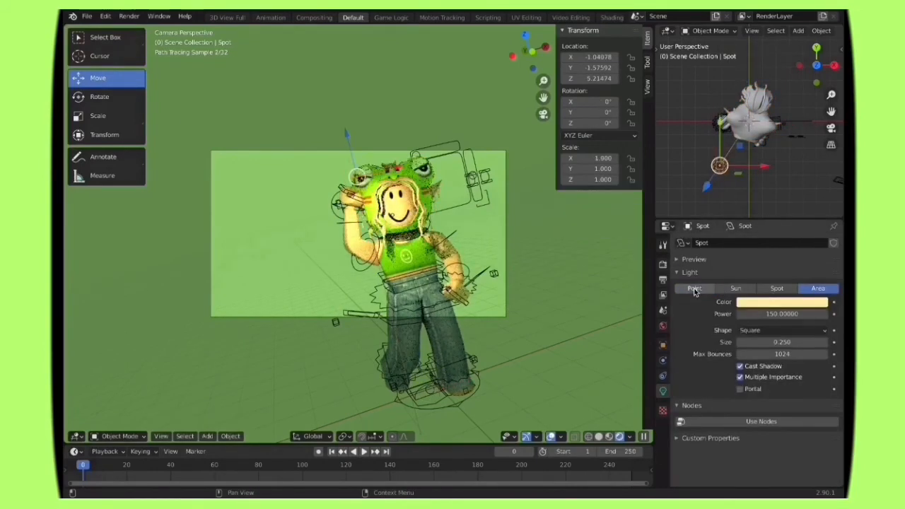
click(696, 289)
click(818, 288)
click(695, 289)
click(791, 314)
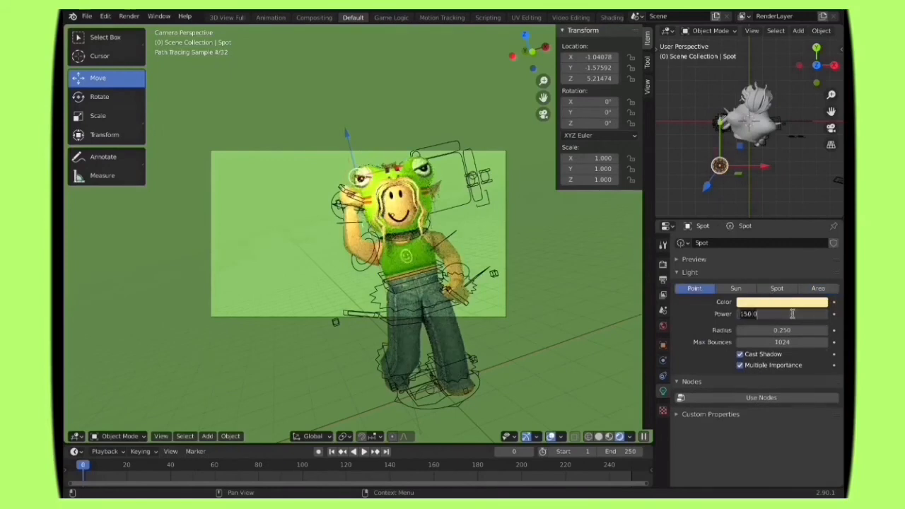
text(10)
key(Return)
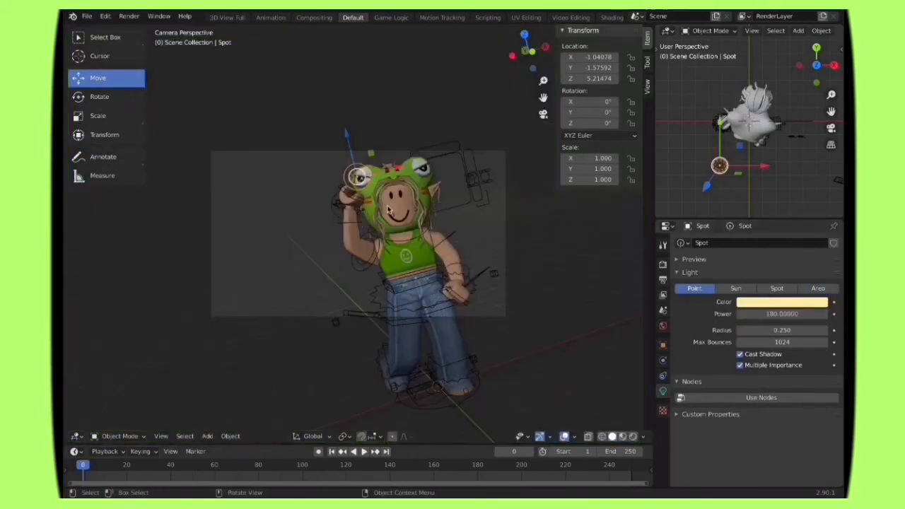
Step: Nudge the character's hair mesh along X to about -0.36 and preview it in rendered shading
click(433, 191)
click(436, 190)
click(633, 436)
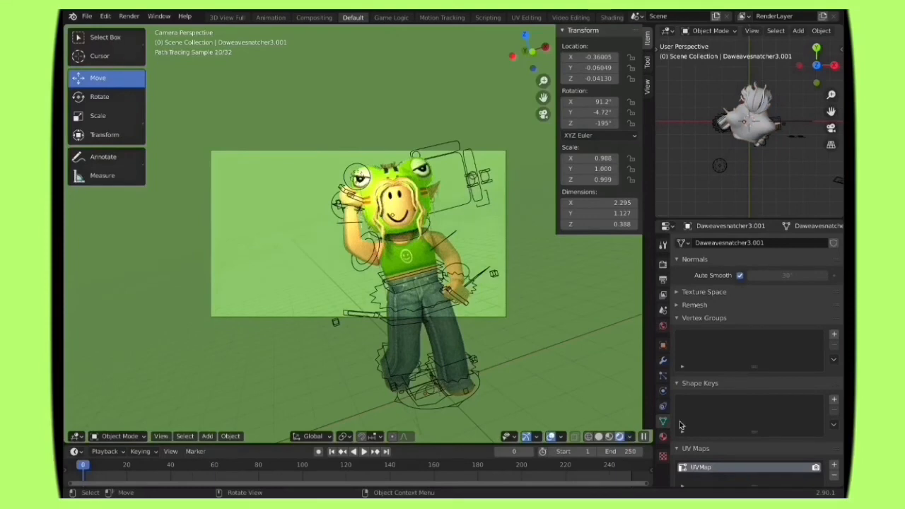
Step: Walk the camera to about X -2.77, Y -9.43, Z 4.77, preview the framing in rendered shading, and return to solid shading
click(599, 436)
click(503, 315)
click(161, 437)
mouse_move(185, 297)
click(326, 296)
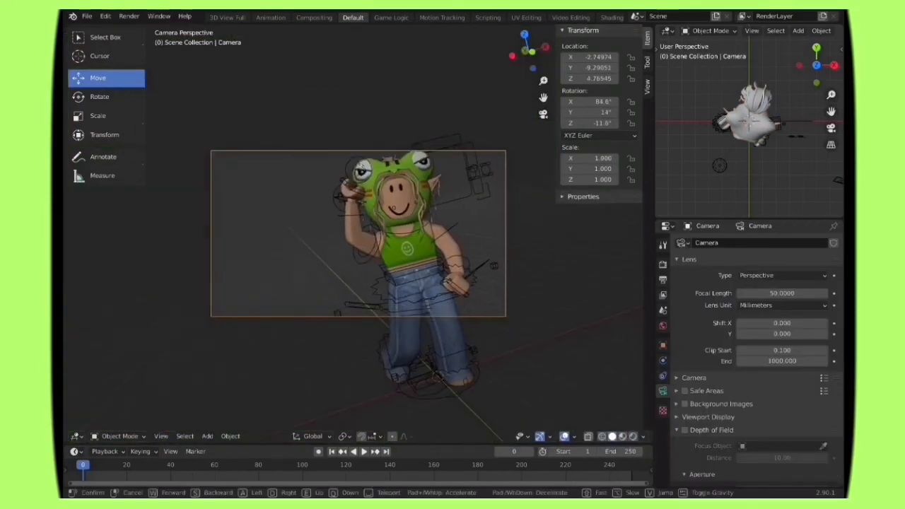
key(w)
key(s)
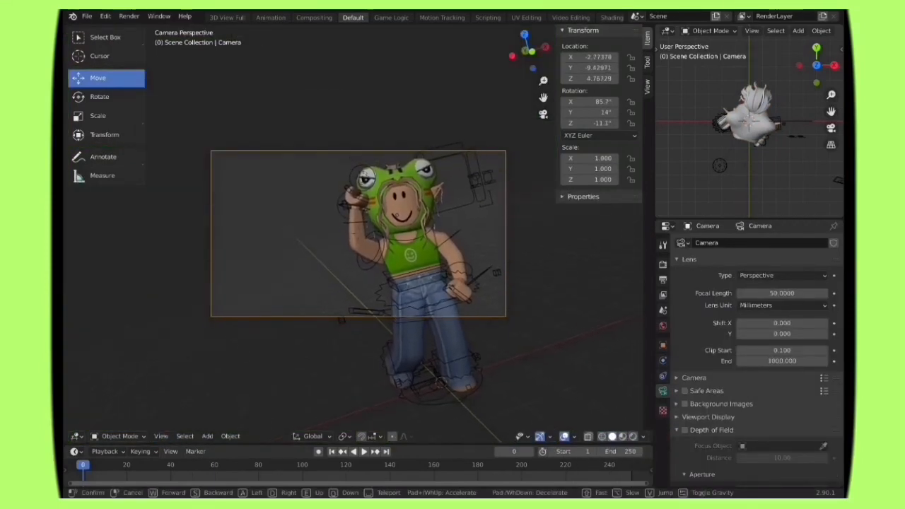
click(588, 355)
click(633, 437)
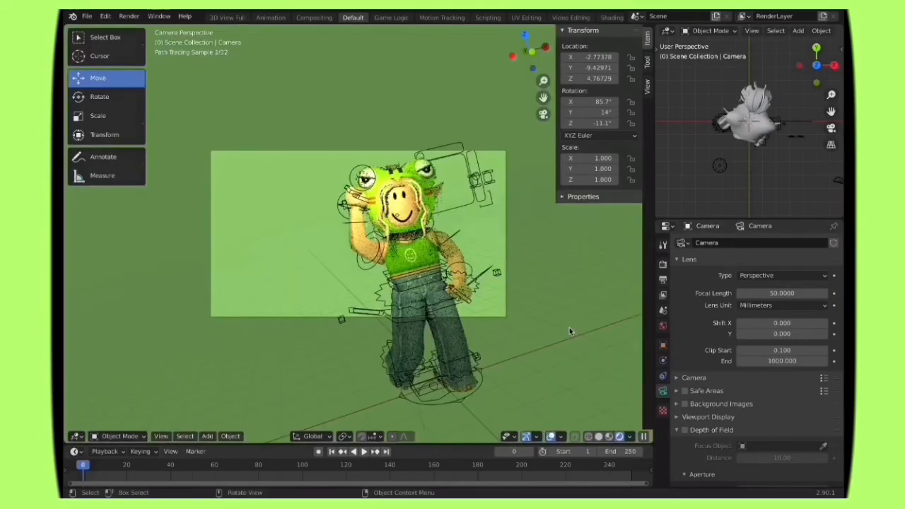
click(598, 436)
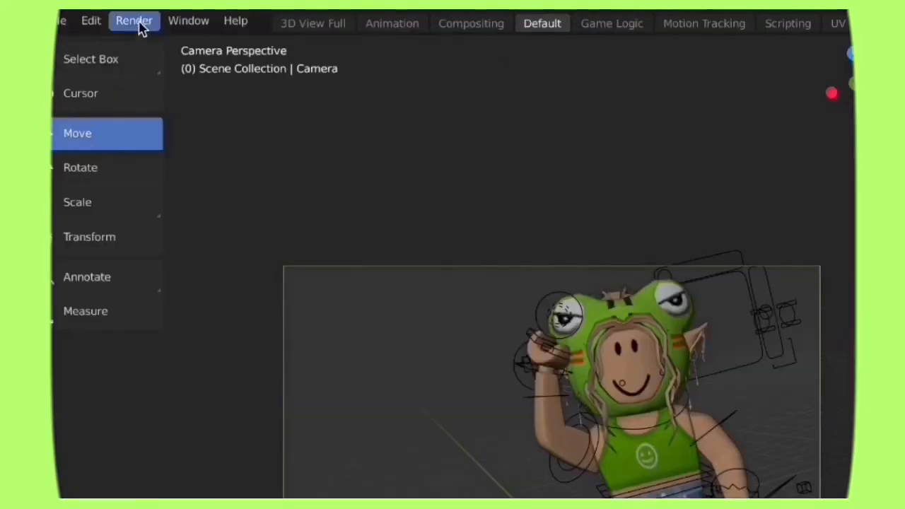
Step: Render the current frame through the tilted camera and reposition the render result window
click(130, 17)
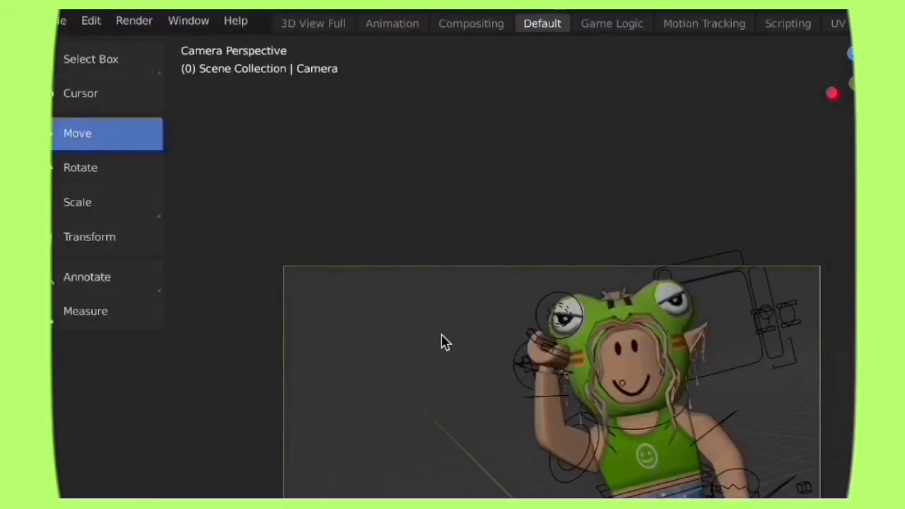
key(F12)
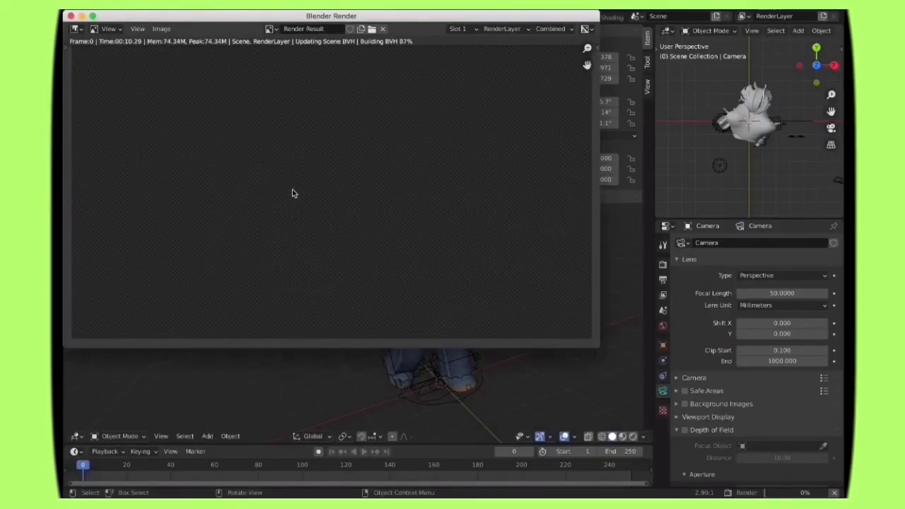
drag(193, 16, 203, 26)
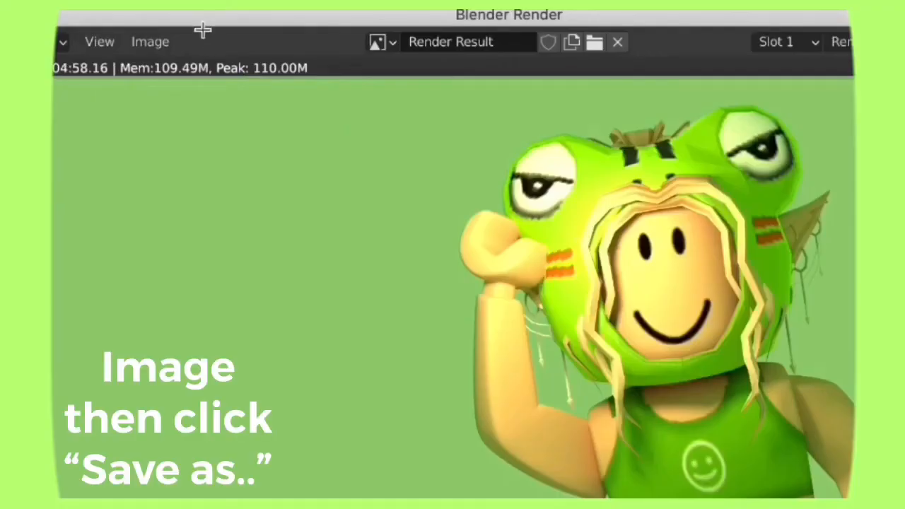
Step: Save the finished render as gfxthingy.png in the finished gfx folder
click(149, 41)
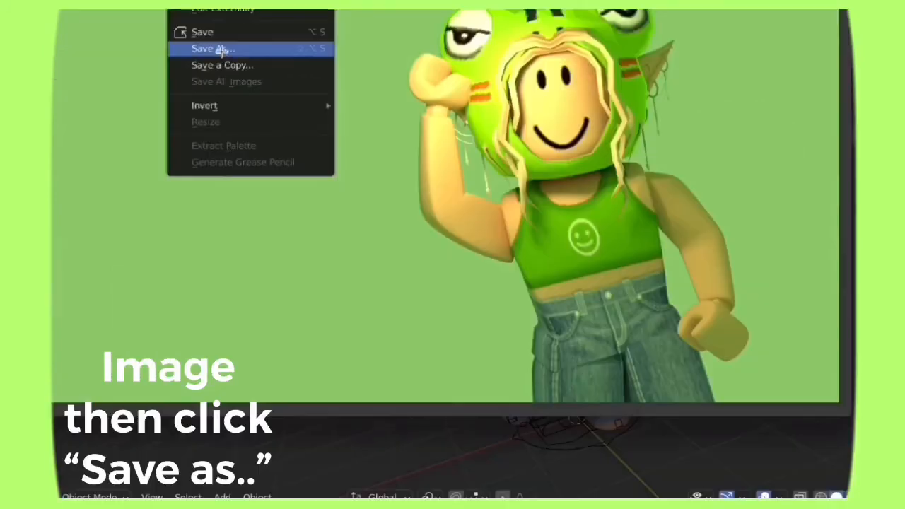
click(198, 204)
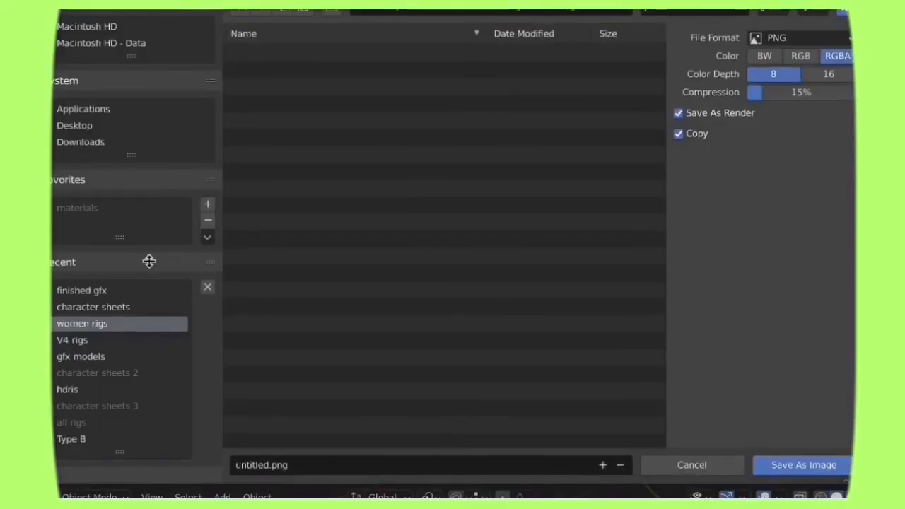
click(86, 291)
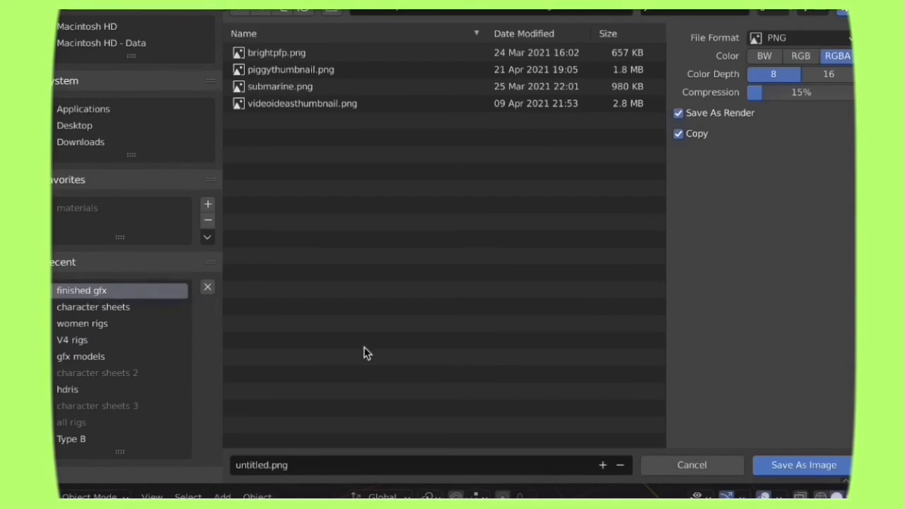
click(304, 464)
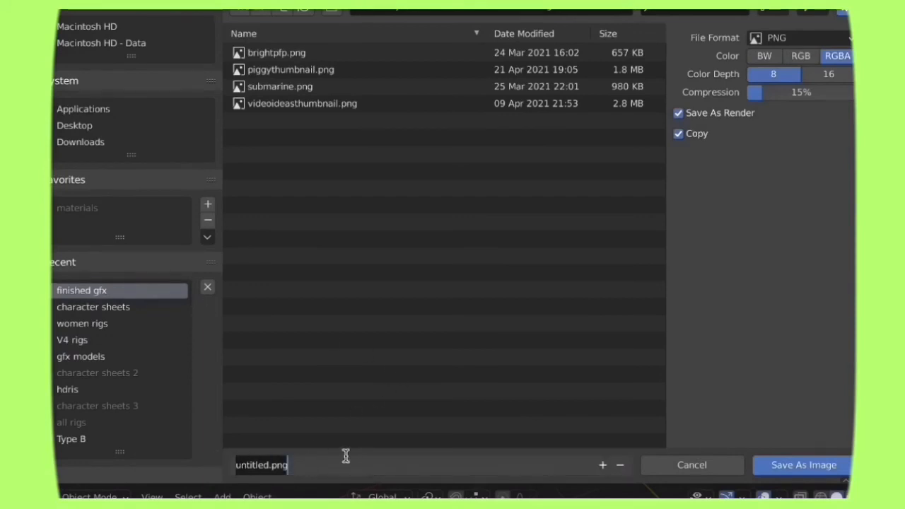
key(BackSpace)
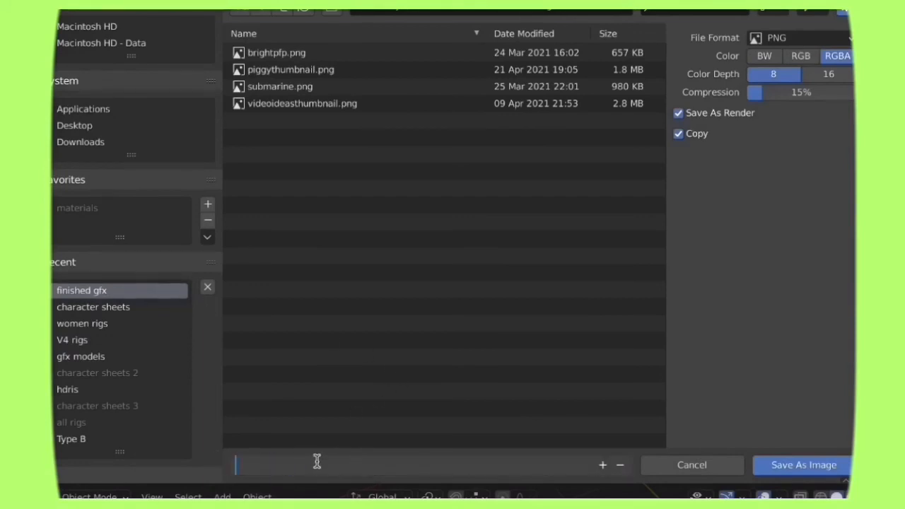
text(gfxthingy)
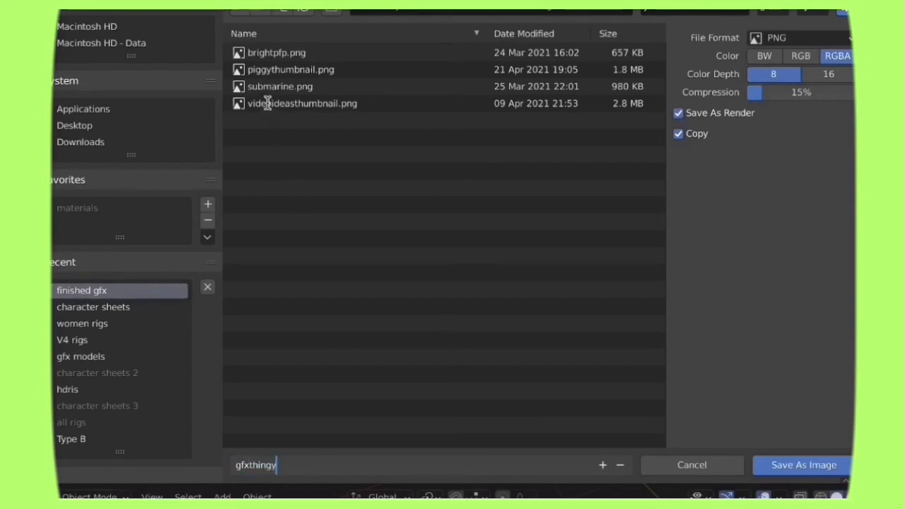
click(818, 467)
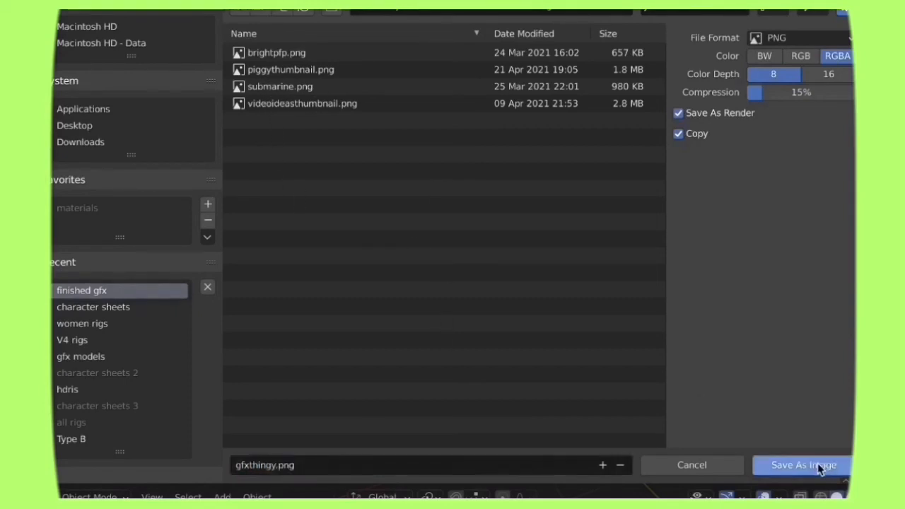
click(817, 468)
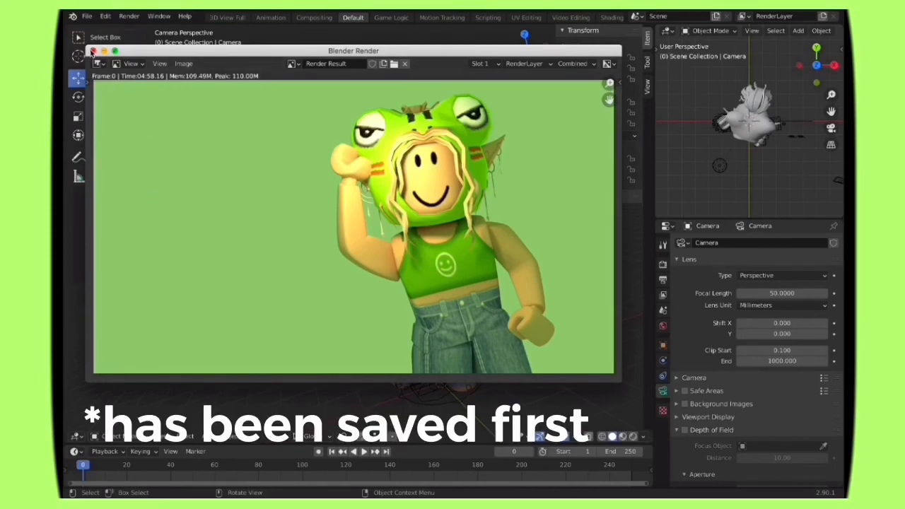
Step: Close the render result and quit Blender without saving changes to the Default file
click(91, 51)
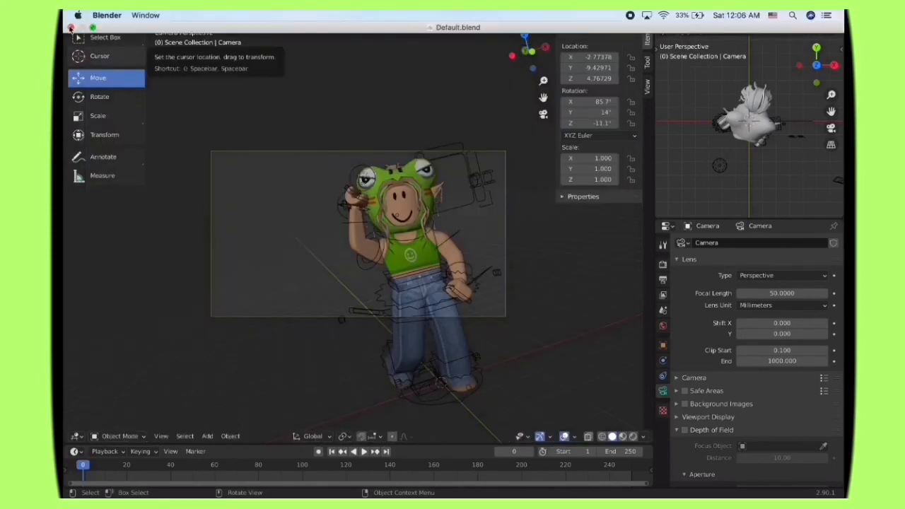
click(70, 27)
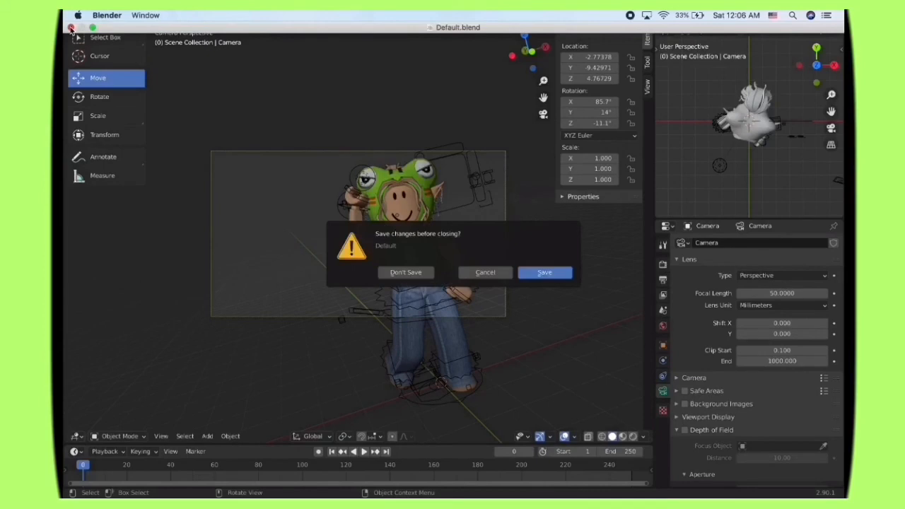
click(413, 276)
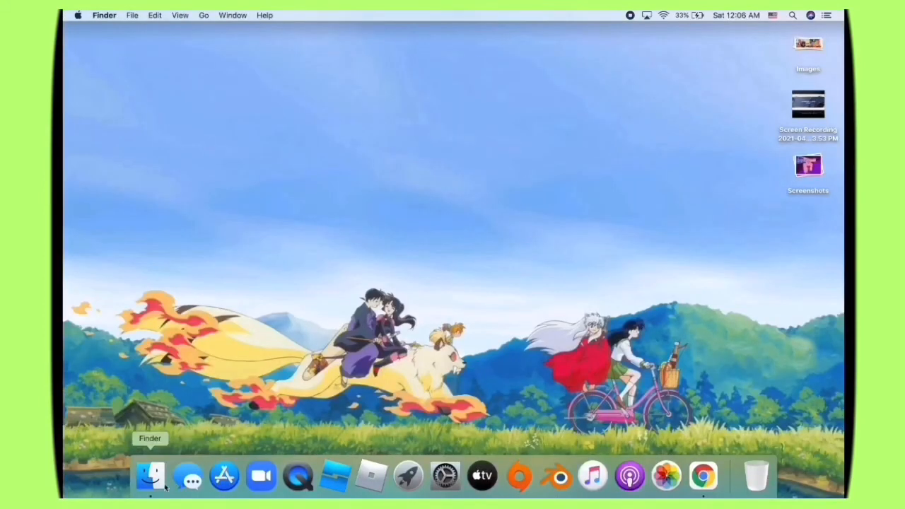
Step: Switch to Finder, go to the finished gfx folder in Documents, and view gfxthingy.png in Preview
click(148, 478)
click(106, 192)
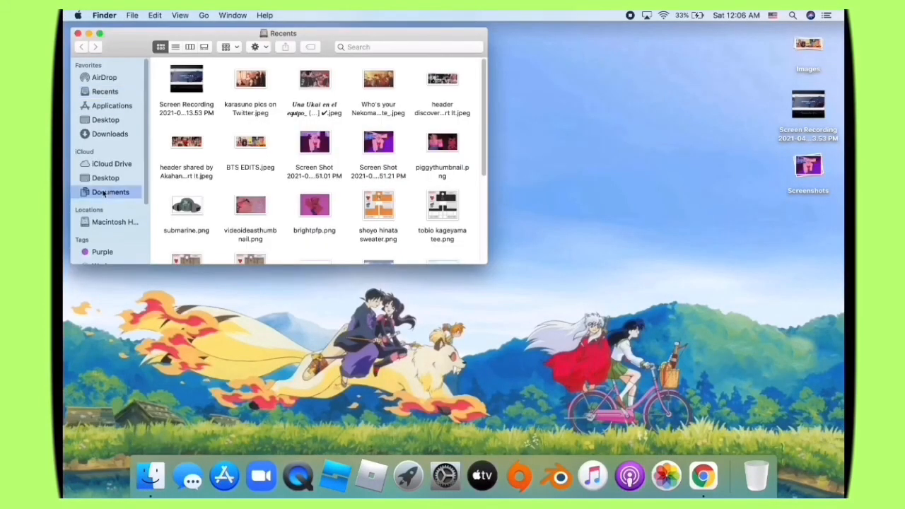
double_click(422, 80)
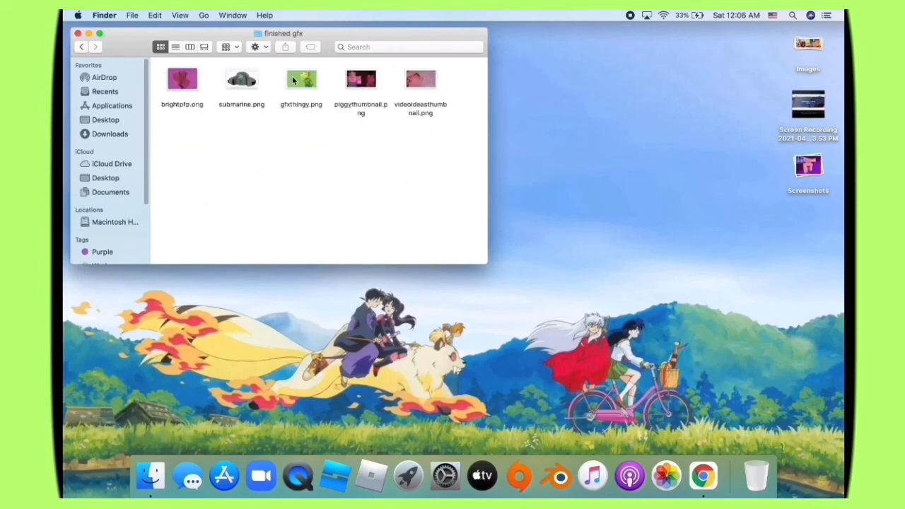
double_click(297, 81)
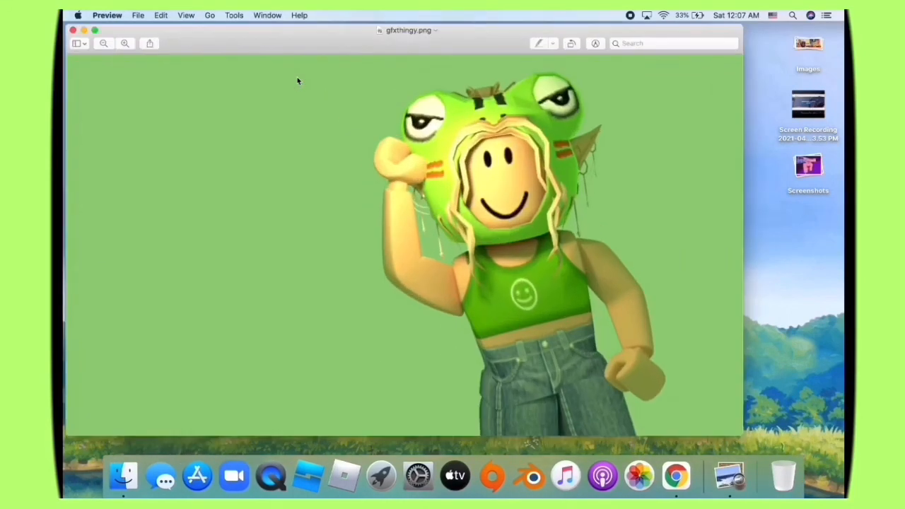
drag(275, 36, 309, 40)
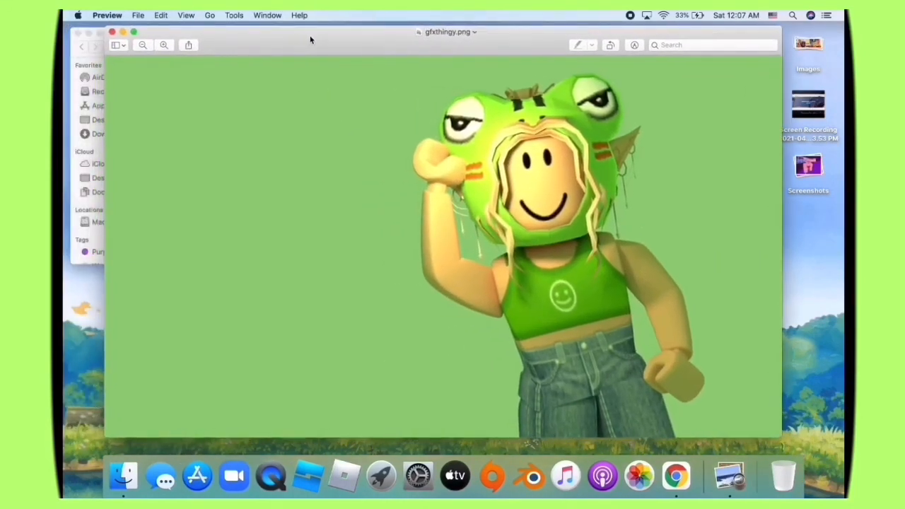